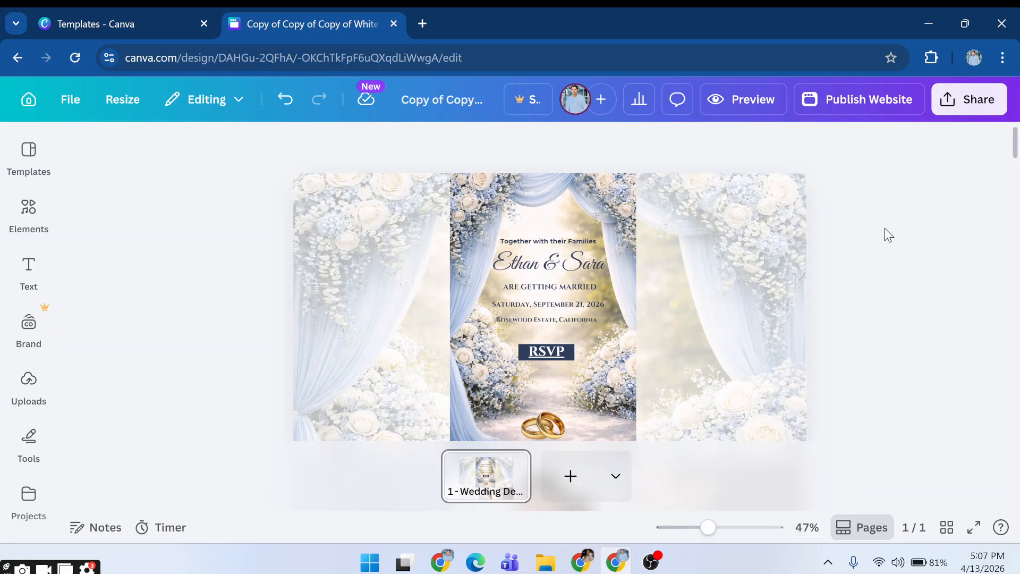
Look through all sections of the wedding website design, from the opening invitation to the closing contact section.
{"action": "scroll", "coordinate": [719, 276], "scroll_direction": "down", "scroll_amount": 3}
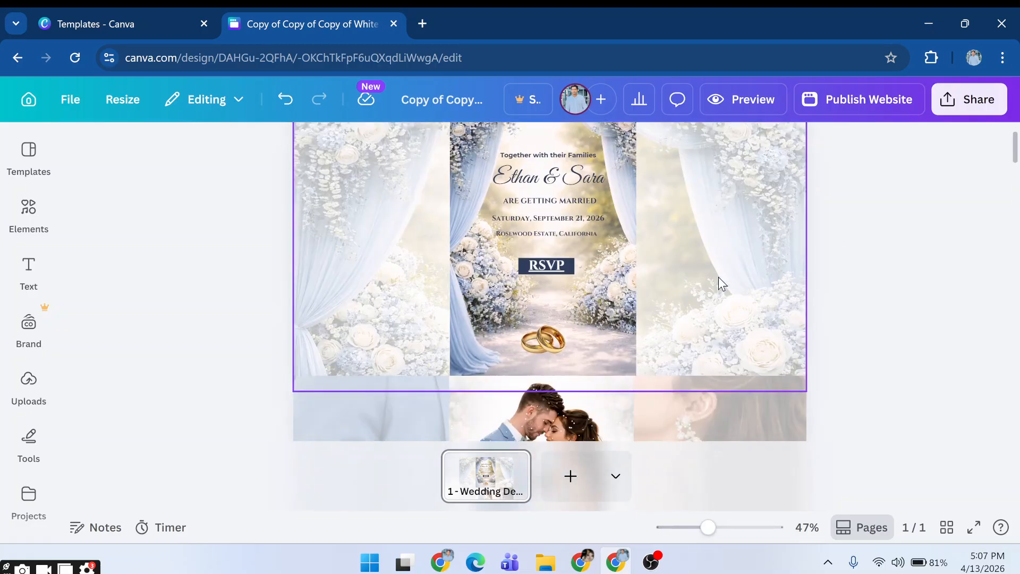
{"action": "scroll", "coordinate": [718, 278], "scroll_direction": "down", "scroll_amount": 10}
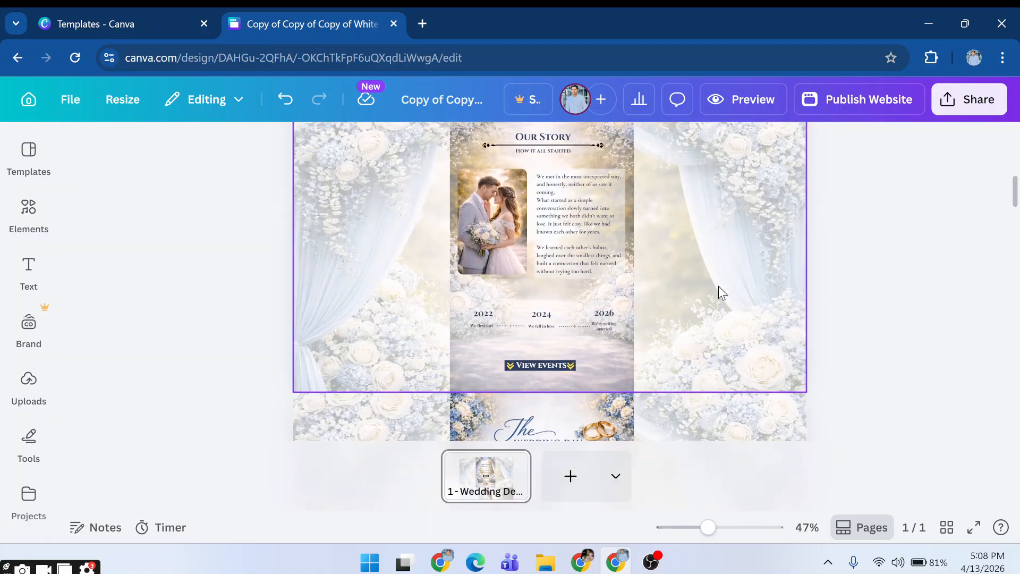
{"action": "scroll", "coordinate": [719, 287], "scroll_direction": "down", "scroll_amount": 10}
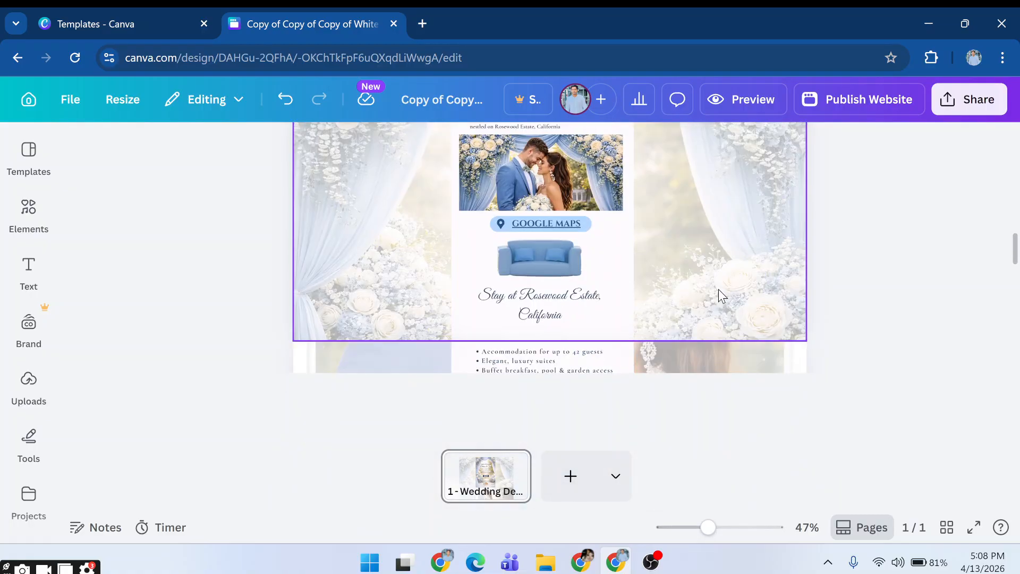
{"action": "scroll", "coordinate": [718, 298], "scroll_direction": "down", "scroll_amount": 10}
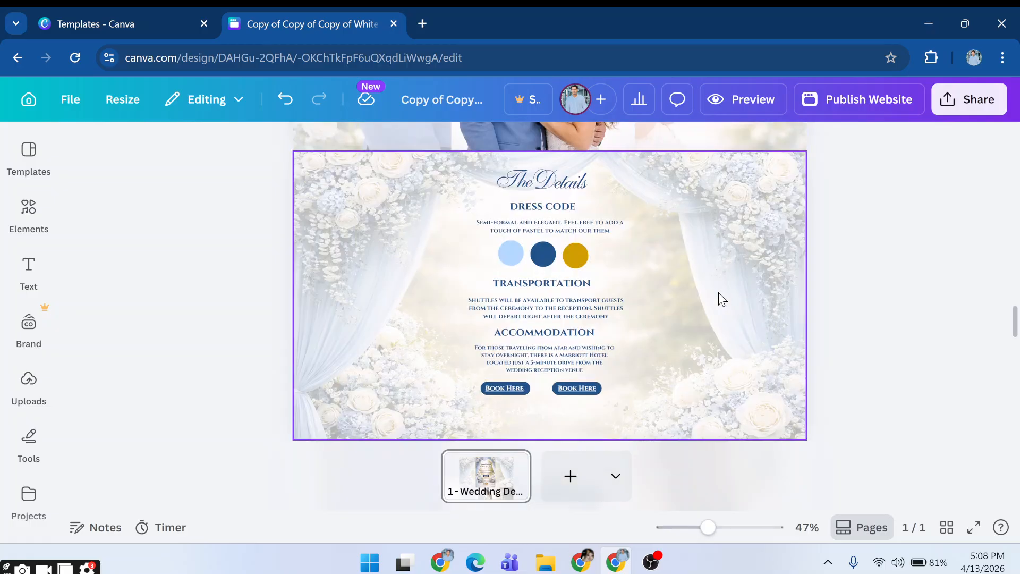
{"action": "scroll", "coordinate": [718, 300], "scroll_direction": "down", "scroll_amount": 10}
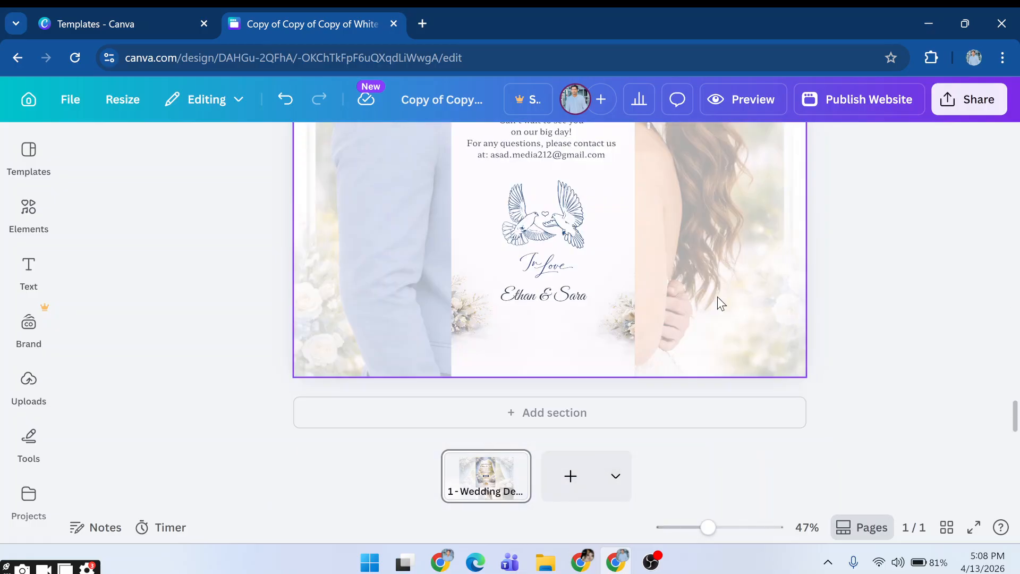
{"action": "scroll", "coordinate": [717, 296], "scroll_direction": "up", "scroll_amount": 10}
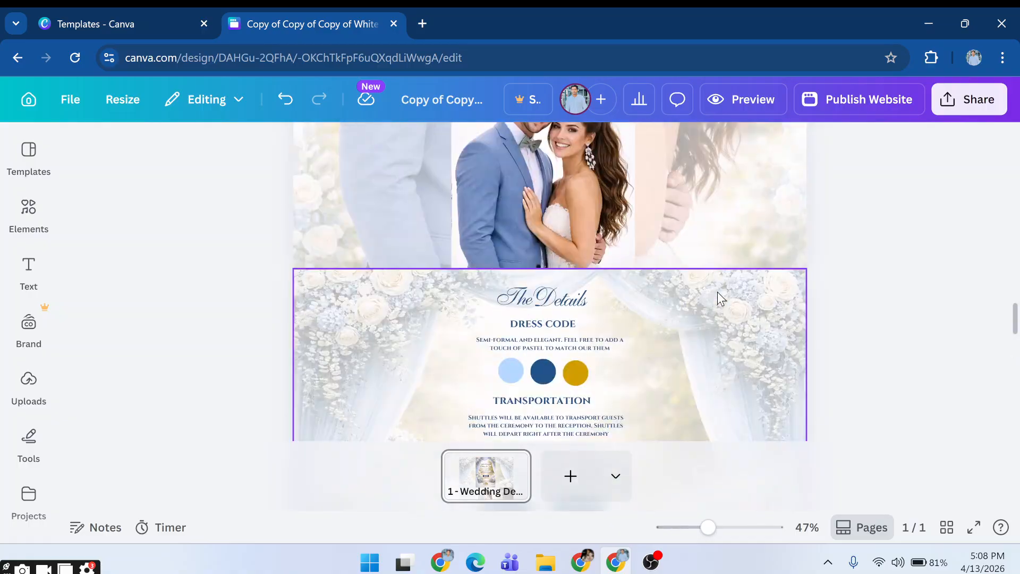
{"action": "scroll", "coordinate": [717, 293], "scroll_direction": "up", "scroll_amount": 10}
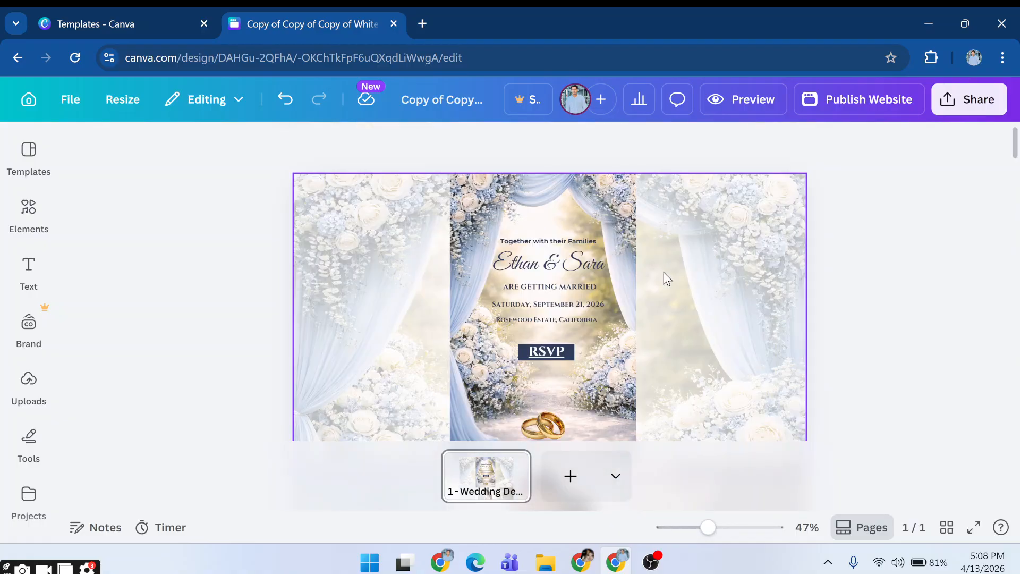
{"action": "scroll", "coordinate": [715, 313], "scroll_direction": "down", "scroll_amount": 1}
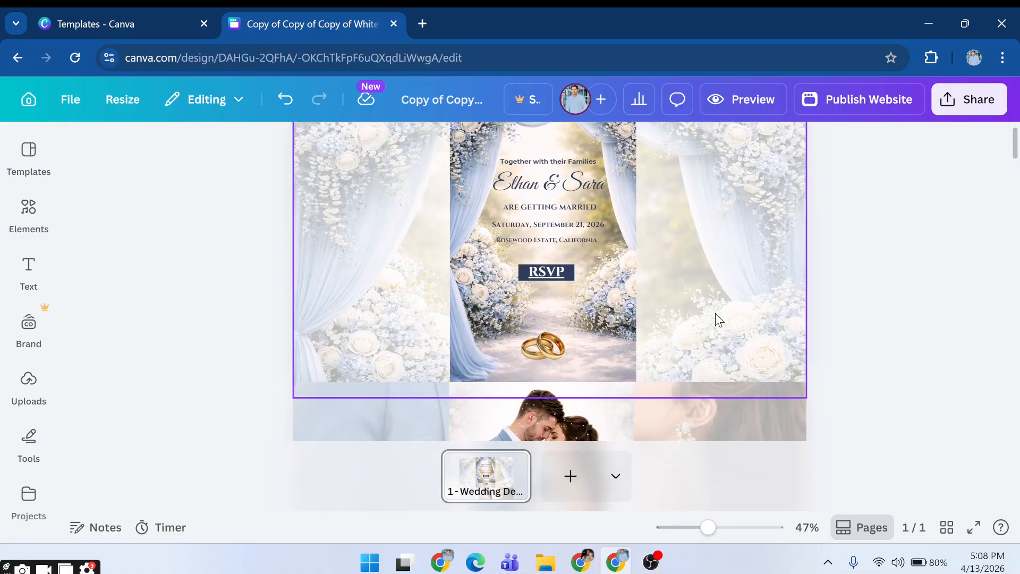
{"action": "scroll", "coordinate": [651, 304], "scroll_direction": "up", "scroll_amount": 1}
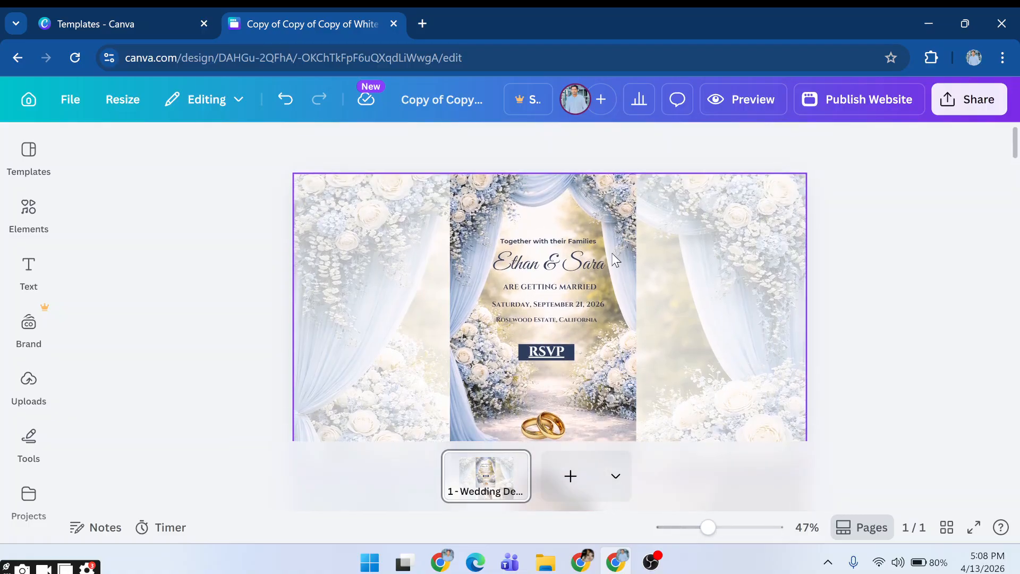
Replace the names in the opening section's script heading with the new couple's names, joined by "&".
{"action": "left_click", "coordinate": [512, 259]}
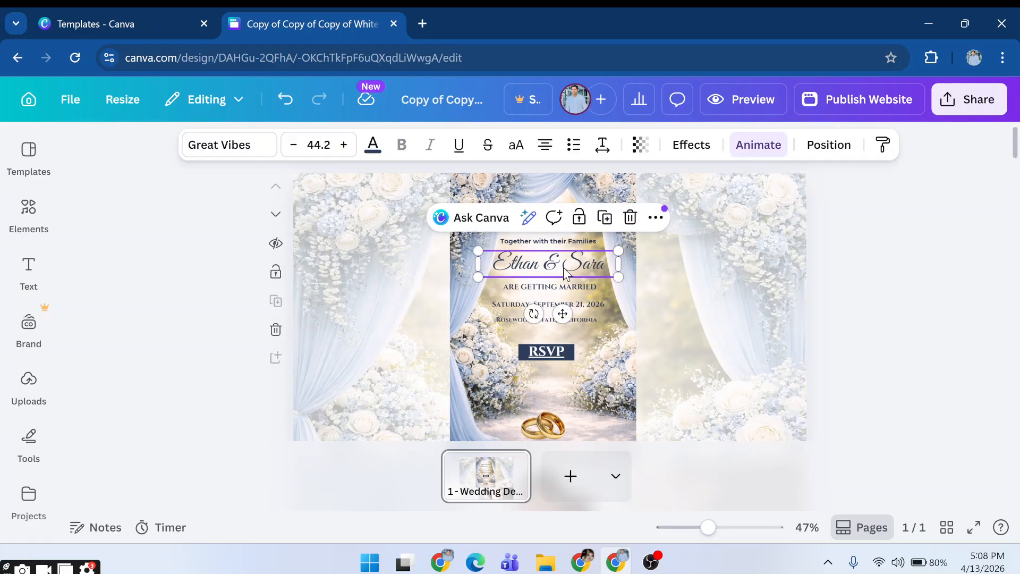
{"action": "left_click", "coordinate": [573, 266]}
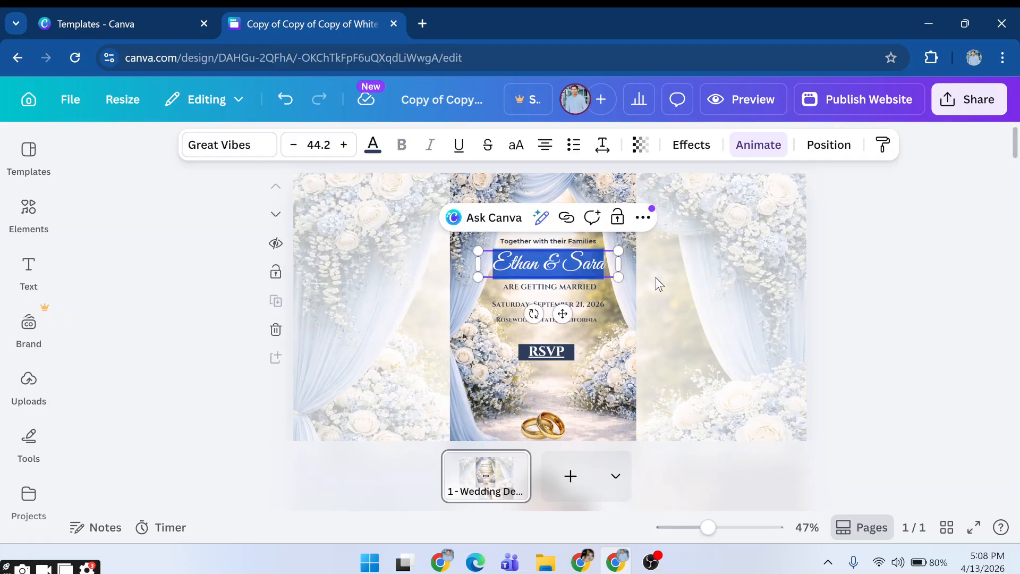
{"action": "left_click", "coordinate": [520, 262]}
{"action": "key", "text": "ctrl+a"}
{"action": "type", "text": "John"}
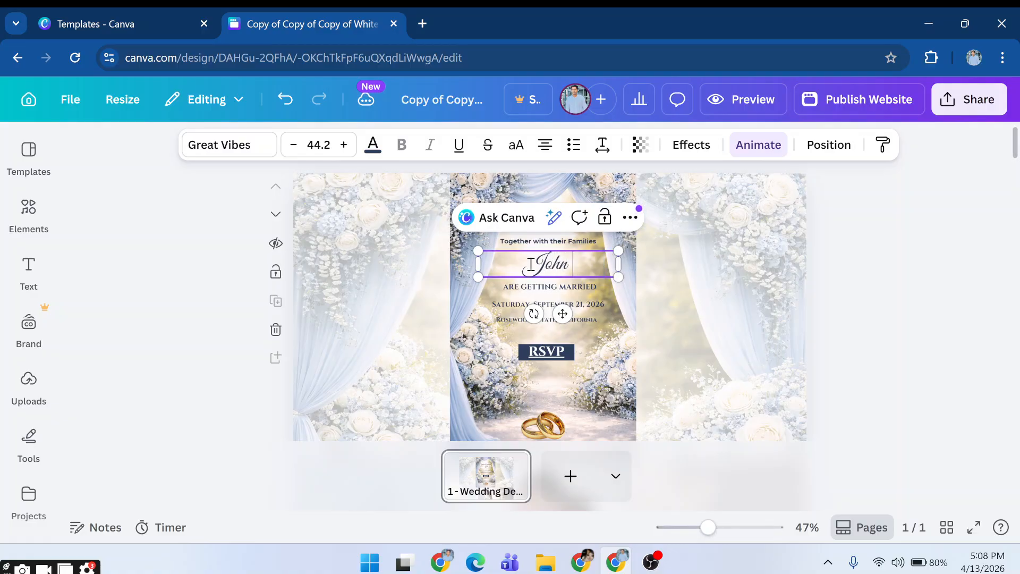
{"action": "type", "text": " &"}
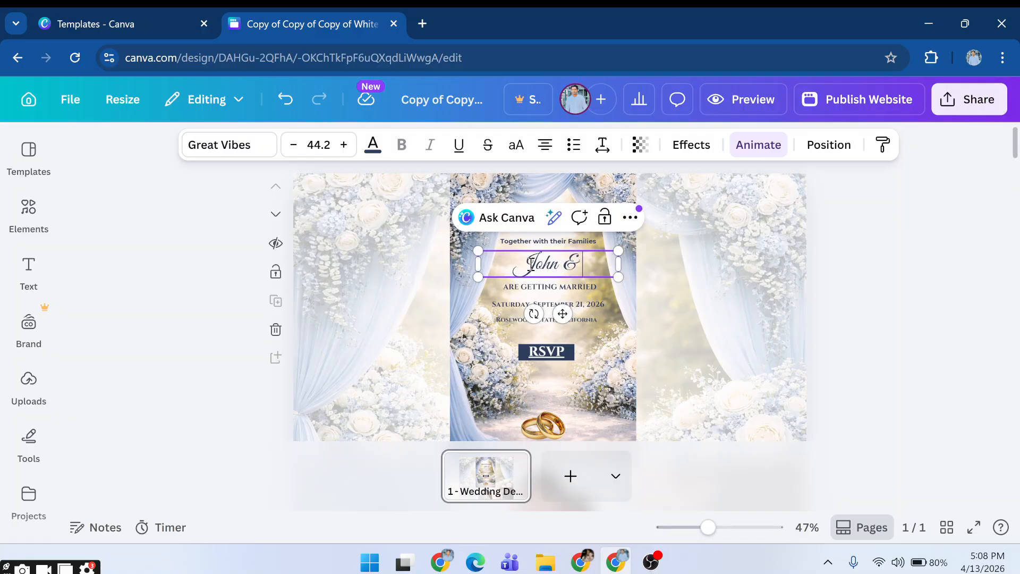
{"action": "type", "text": " sar"}
{"action": "key", "text": "BackSpace"}
{"action": "key", "text": "BackSpace"}
{"action": "key", "text": "BackSpace"}
{"action": "key", "text": "BackSpace"}
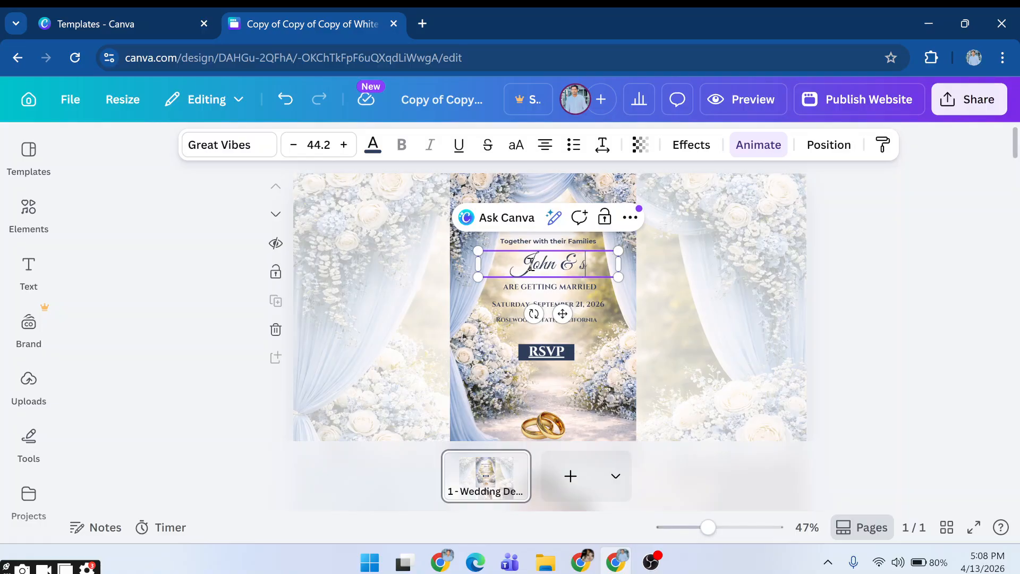
{"action": "type", "text": "Sara"}
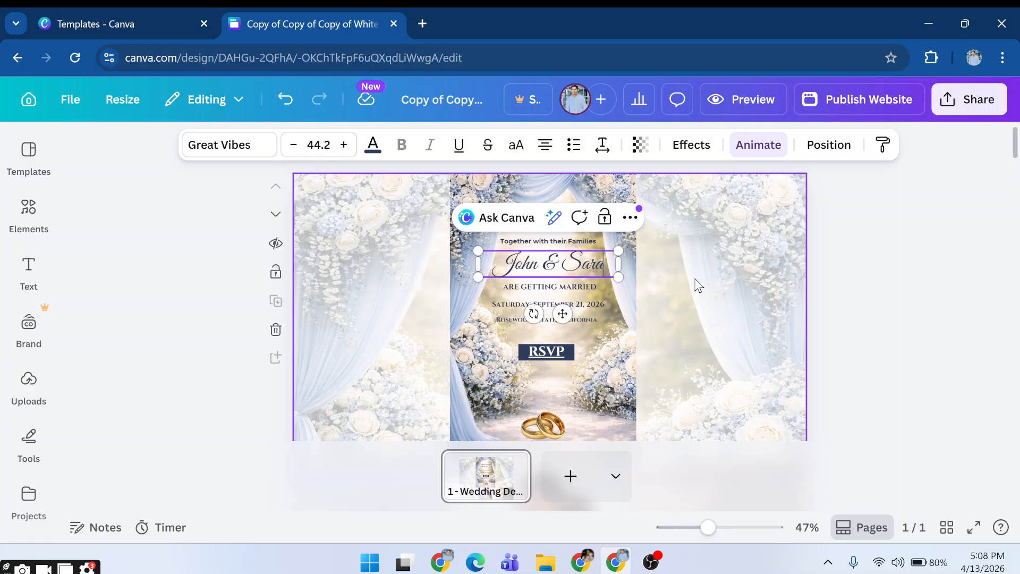
{"action": "left_click", "coordinate": [607, 307]}
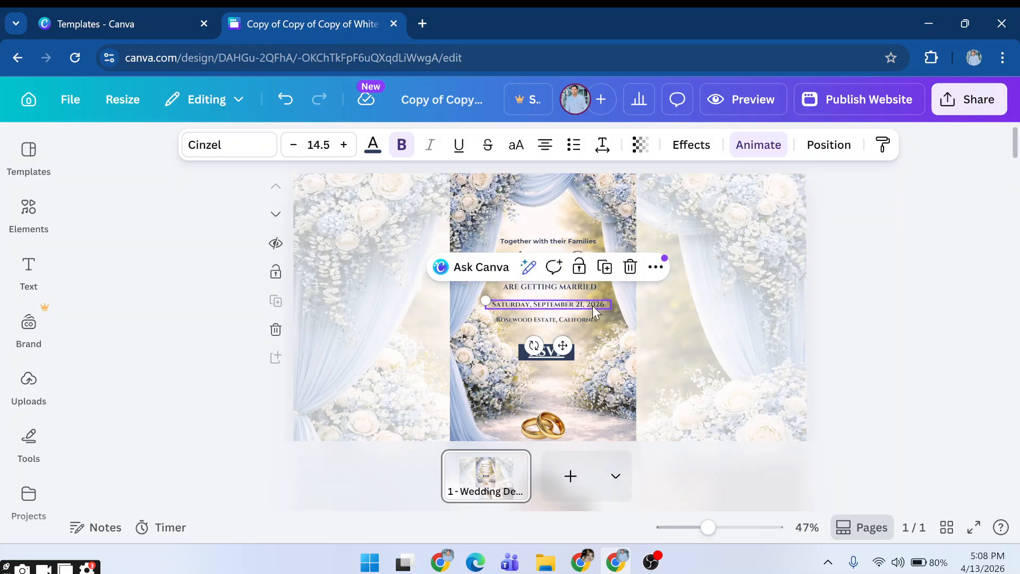
{"action": "left_click", "coordinate": [591, 319]}
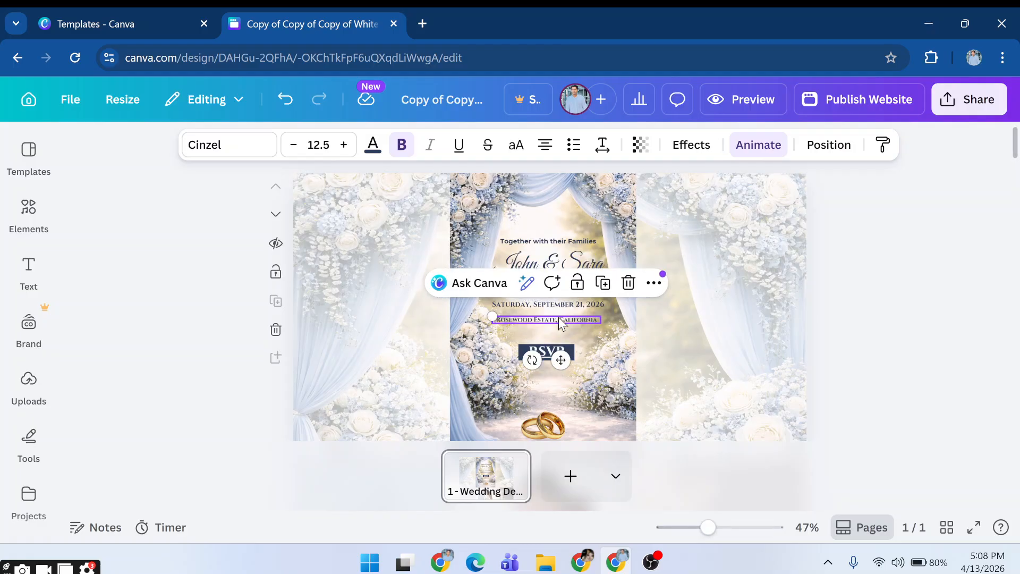
{"action": "left_click", "coordinate": [467, 322]}
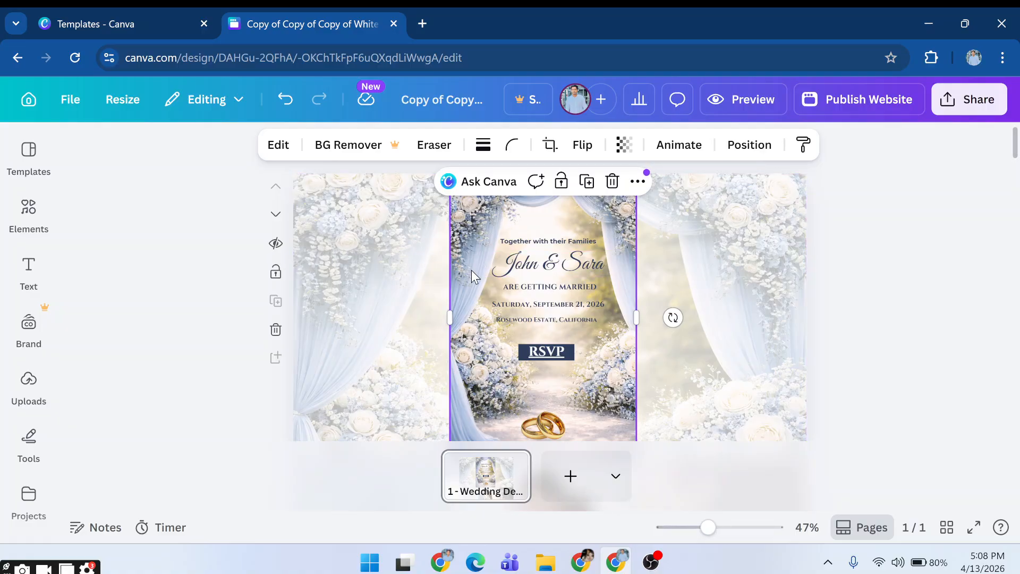
Search the design elements for "flowers" and limit the results to photos.
{"action": "left_click", "coordinate": [23, 229]}
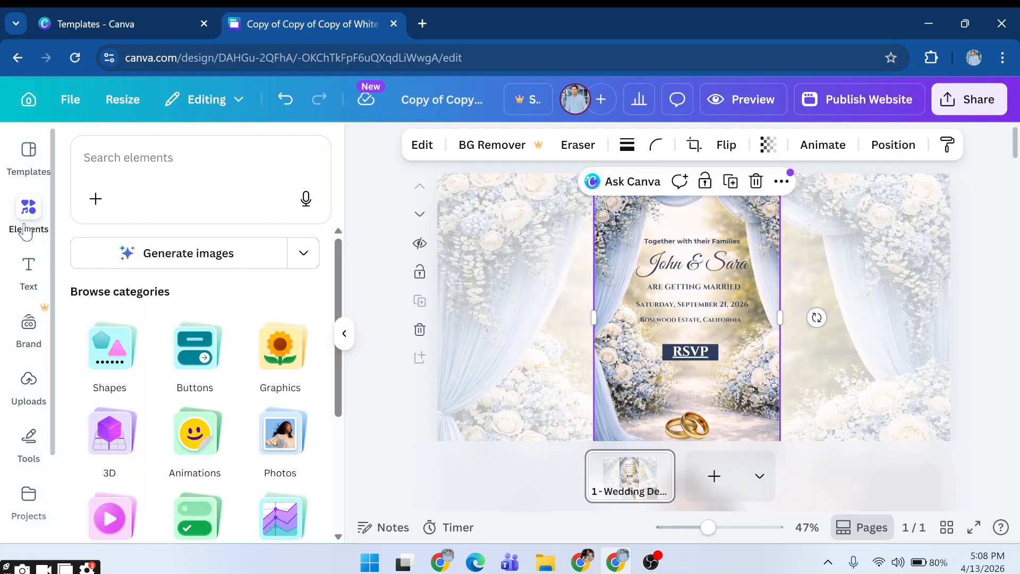
{"action": "left_click", "coordinate": [162, 161]}
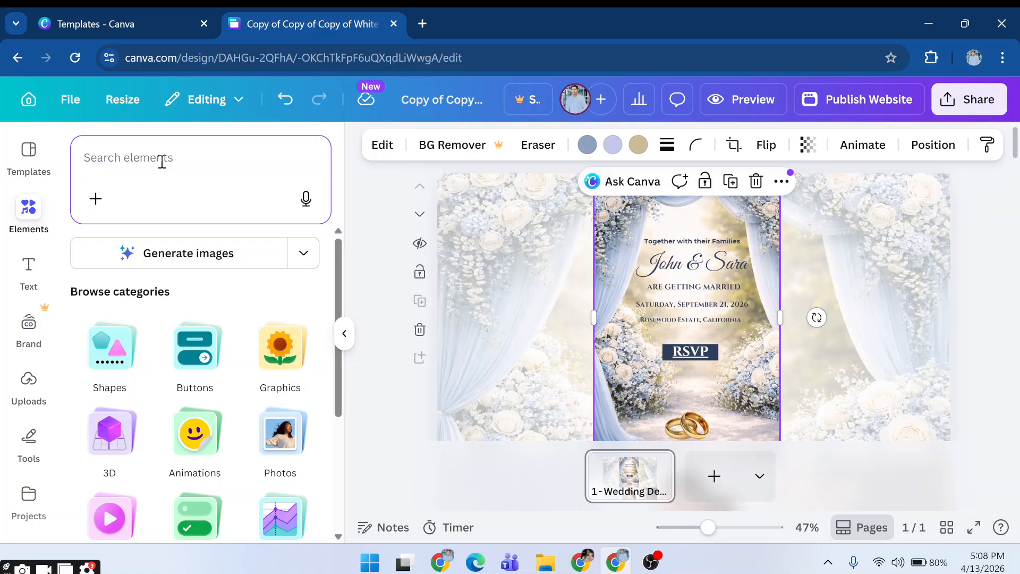
{"action": "type", "text": "flowers"}
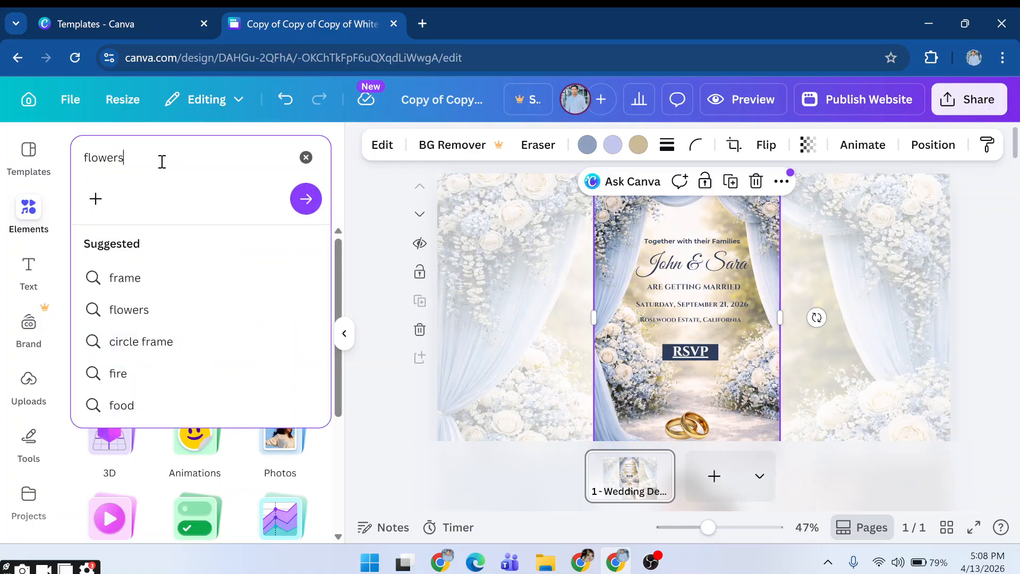
{"action": "key", "text": "Return"}
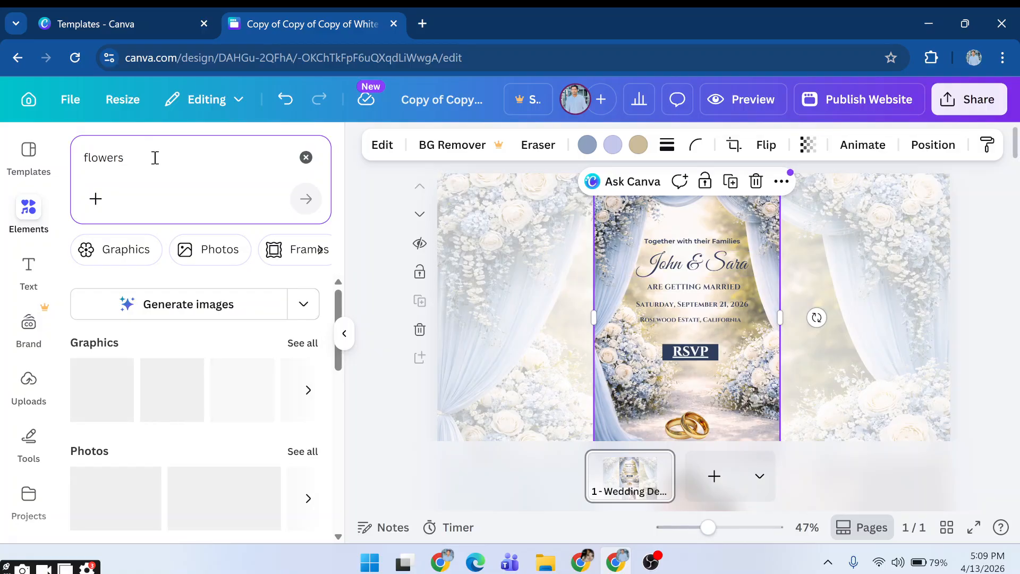
{"action": "left_click", "coordinate": [204, 250]}
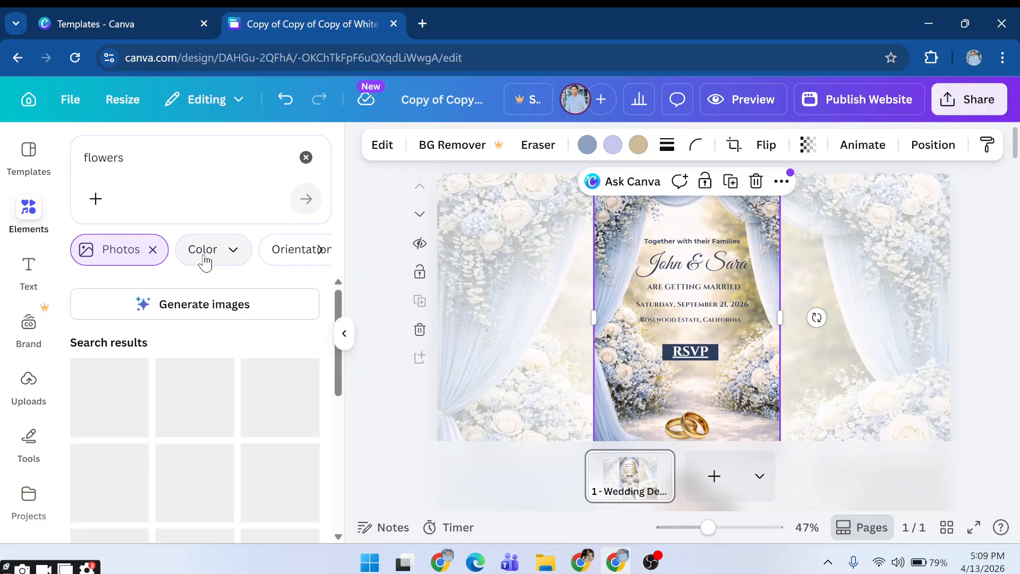
Set the photo of the pink and purple flower field as the opening section's background.
{"action": "scroll", "coordinate": [235, 366], "scroll_direction": "down", "scroll_amount": 5}
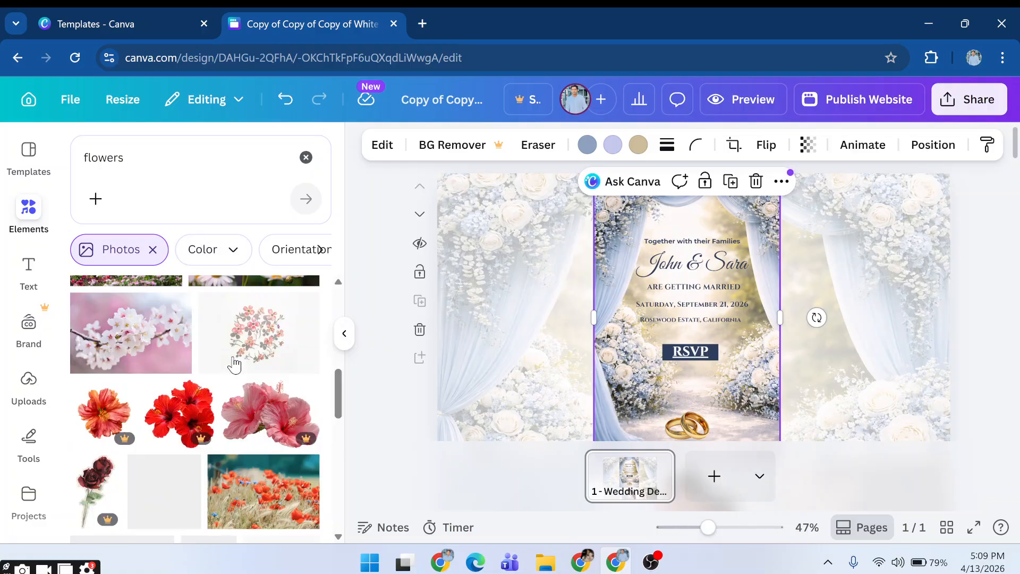
{"action": "scroll", "coordinate": [141, 346], "scroll_direction": "up", "scroll_amount": 3}
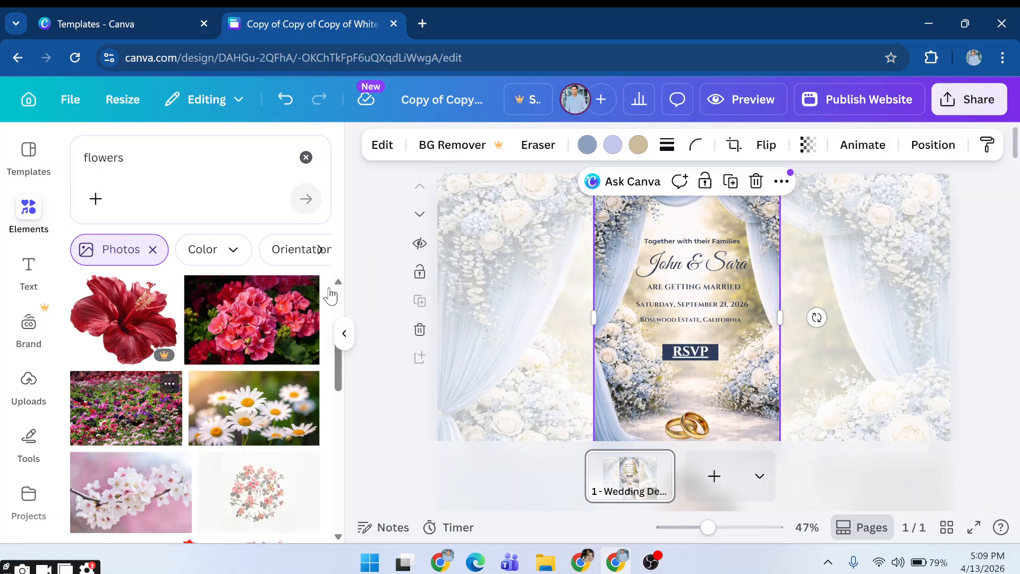
{"action": "left_click_drag", "start_coordinate": [328, 290], "coordinate": [477, 187]}
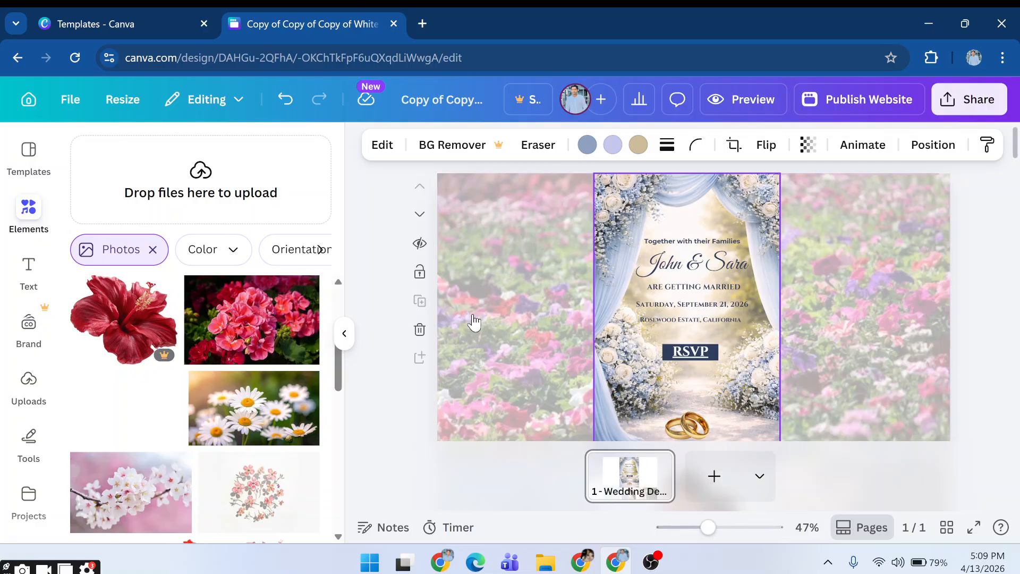
{"action": "left_click", "coordinate": [528, 328]}
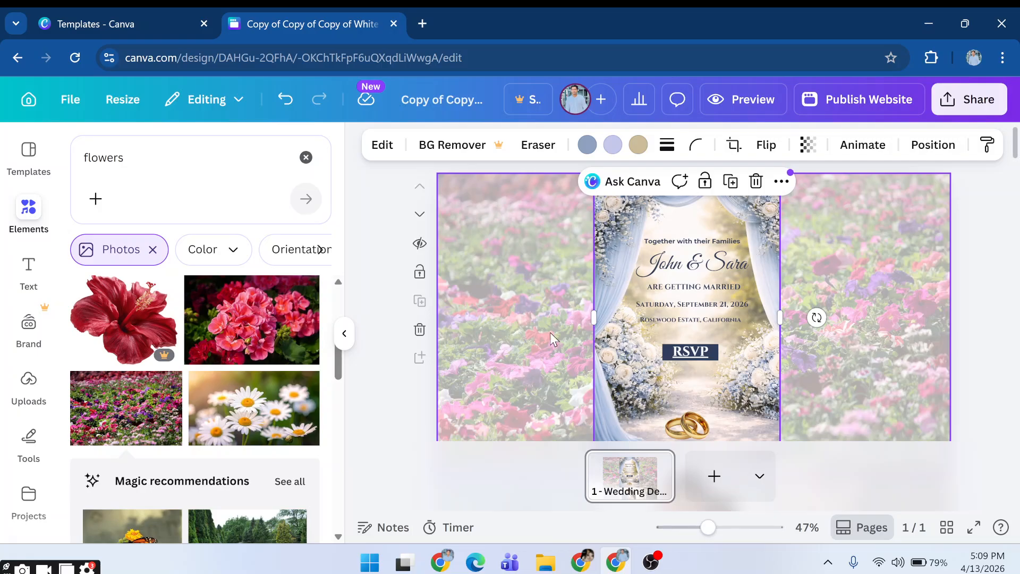
{"action": "scroll", "coordinate": [548, 333], "scroll_direction": "down", "scroll_amount": 3}
{"action": "scroll", "coordinate": [543, 336], "scroll_direction": "up", "scroll_amount": 3}
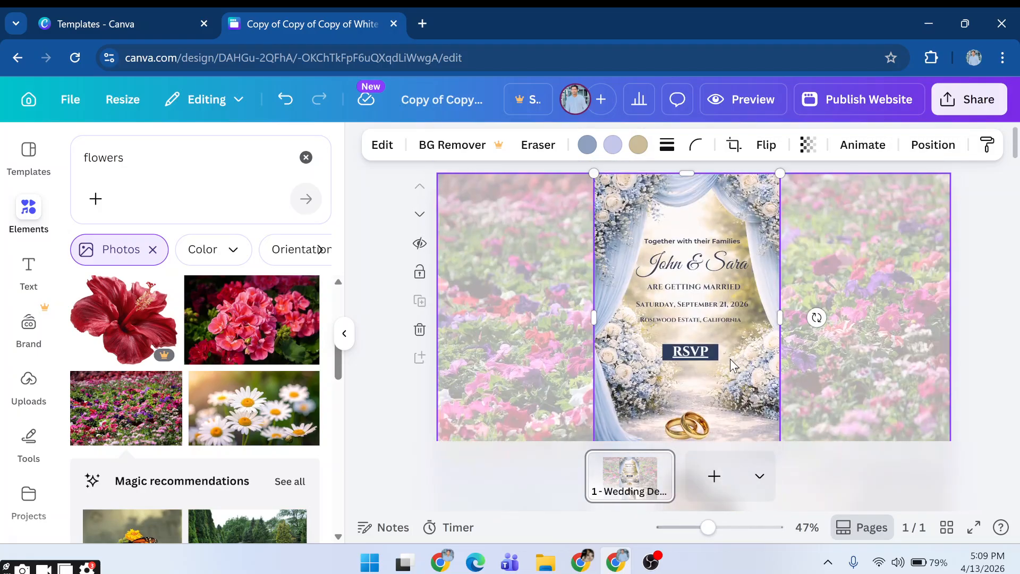
Follow the RSVP button's link to Google Forms and make a copy of the wedding form.
{"action": "left_click", "coordinate": [687, 354]}
{"action": "left_click", "coordinate": [687, 355]}
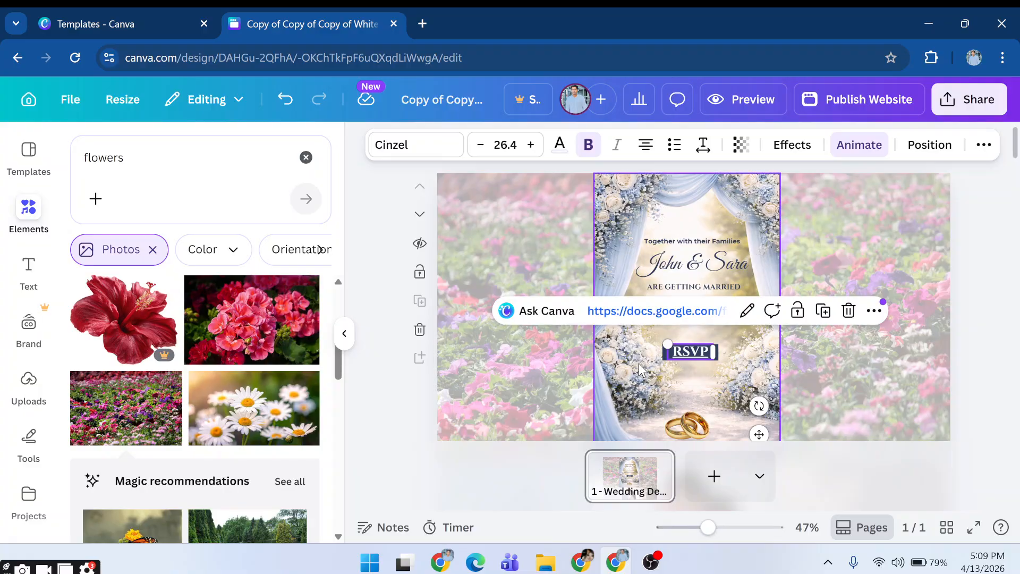
{"action": "left_click", "coordinate": [691, 355]}
{"action": "left_click", "coordinate": [696, 355]}
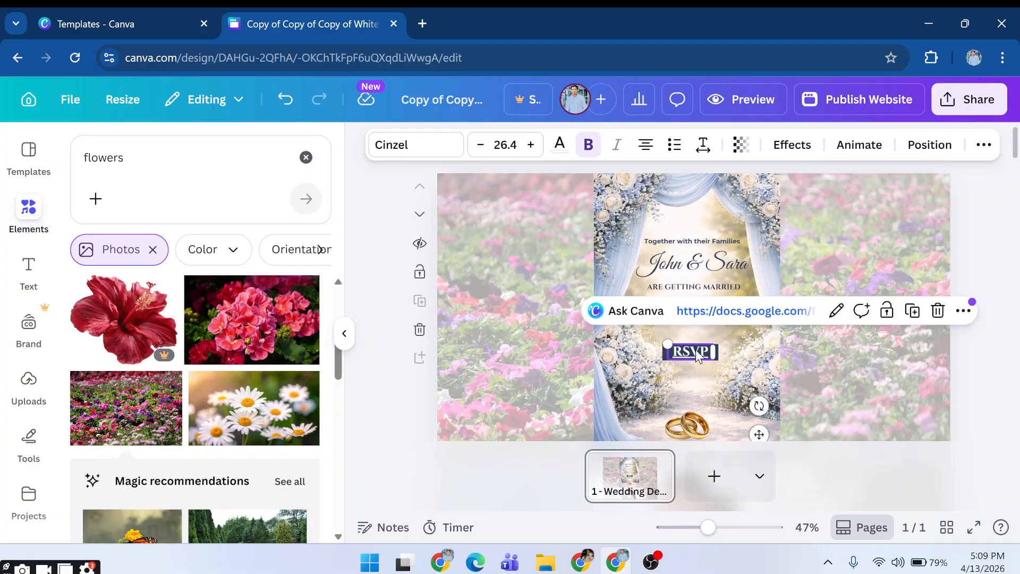
{"action": "left_click", "coordinate": [682, 311]}
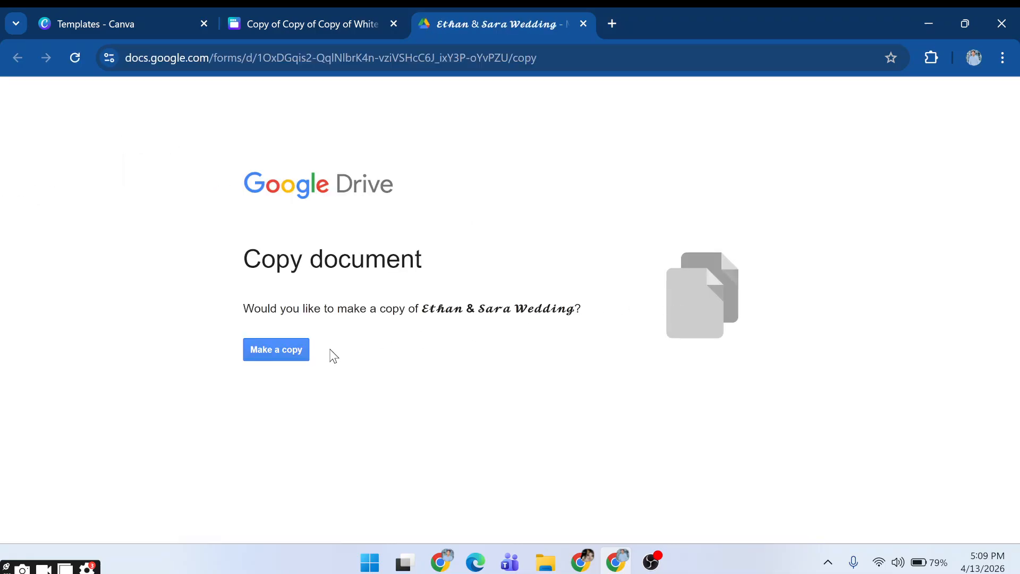
{"action": "left_click", "coordinate": [275, 356]}
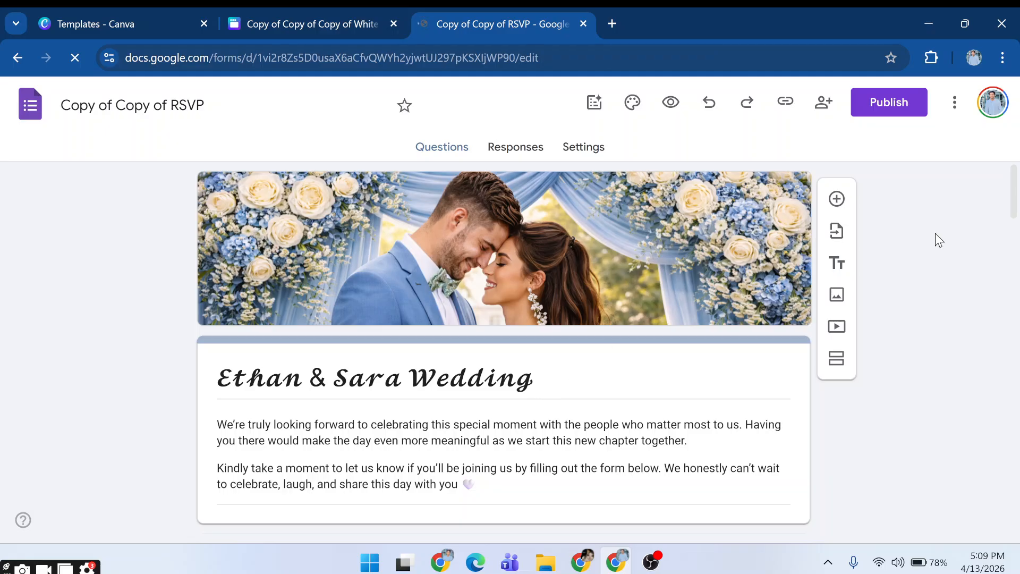
Review the copied RSVP form's title card and first questions, and check its settings and additional form options.
{"action": "scroll", "coordinate": [590, 364], "scroll_direction": "down", "scroll_amount": 2}
{"action": "left_click", "coordinate": [298, 308]}
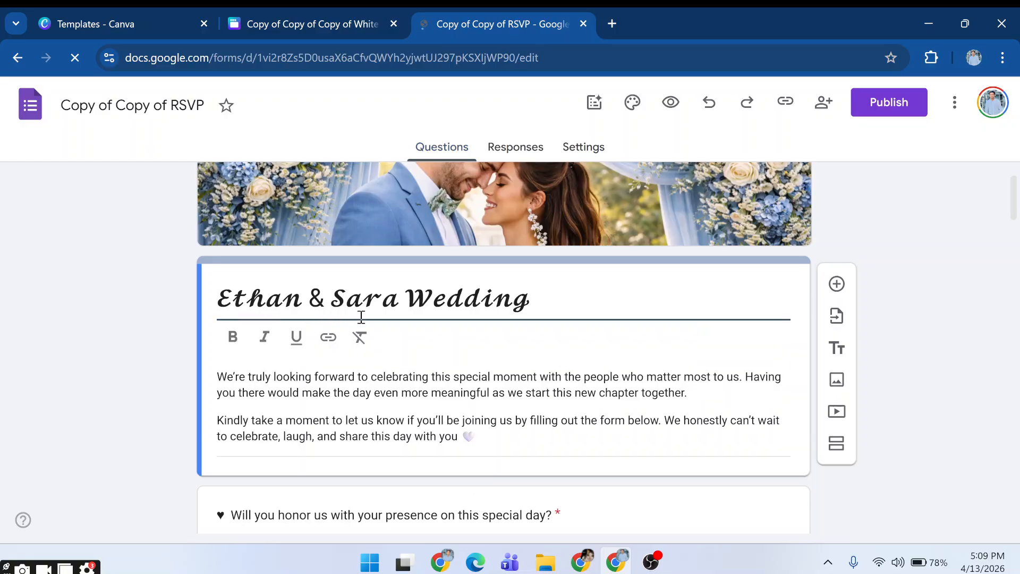
{"action": "scroll", "coordinate": [359, 316], "scroll_direction": "down", "scroll_amount": 3}
{"action": "scroll", "coordinate": [359, 316], "scroll_direction": "up", "scroll_amount": 5}
{"action": "left_click", "coordinate": [412, 266]}
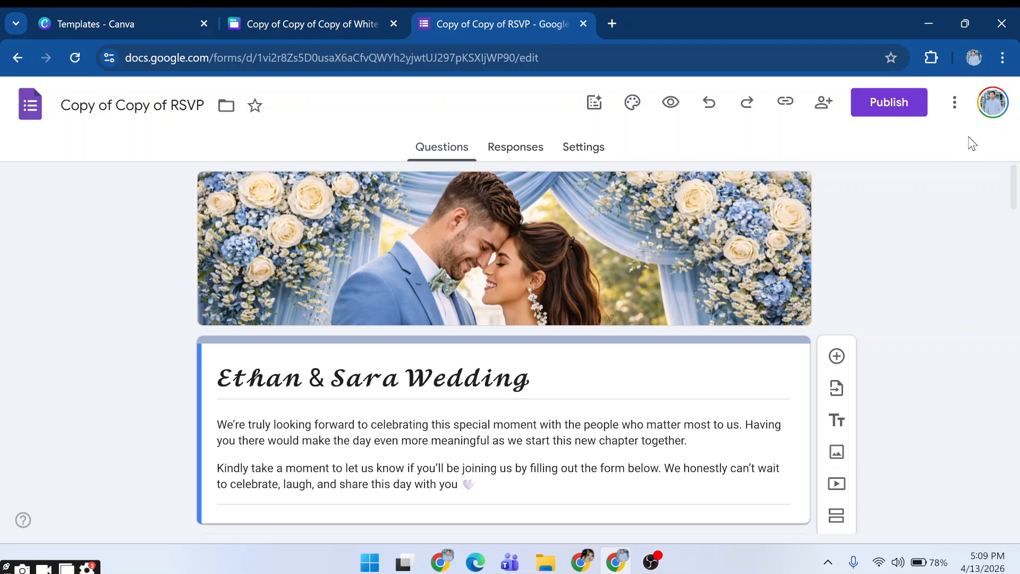
{"action": "left_click", "coordinate": [954, 109]}
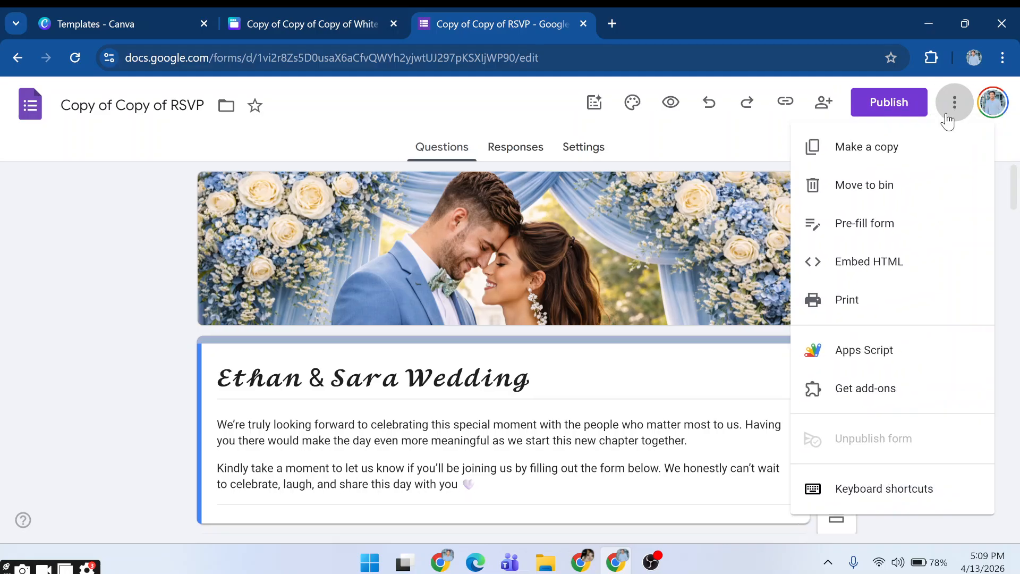
{"action": "left_click", "coordinate": [712, 157]}
{"action": "left_click", "coordinate": [575, 153]}
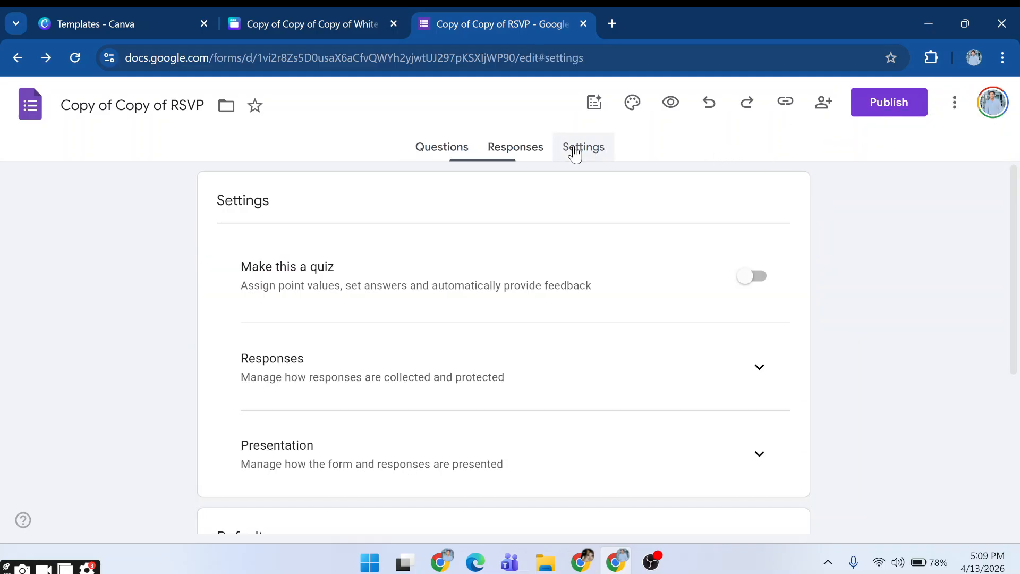
{"action": "left_click", "coordinate": [440, 154]}
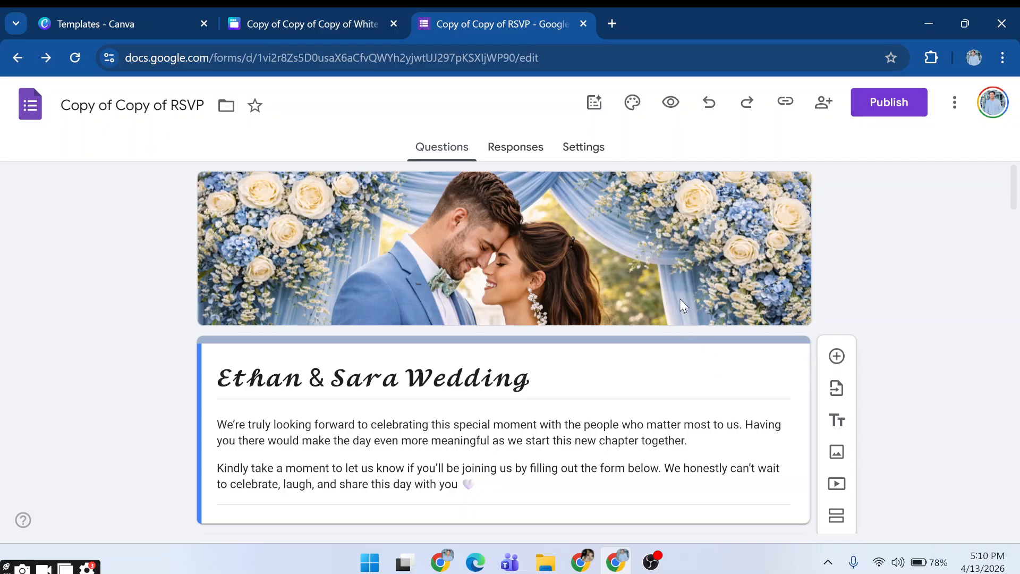
{"action": "scroll", "coordinate": [904, 357], "scroll_direction": "down", "scroll_amount": 4}
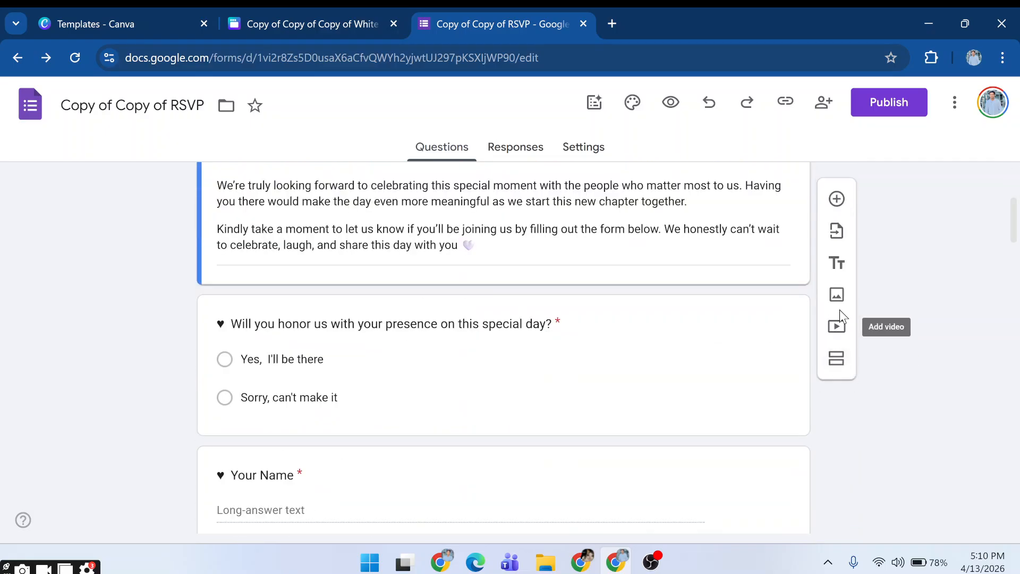
{"action": "scroll", "coordinate": [937, 203], "scroll_direction": "up", "scroll_amount": 4}
{"action": "left_click", "coordinate": [954, 103]}
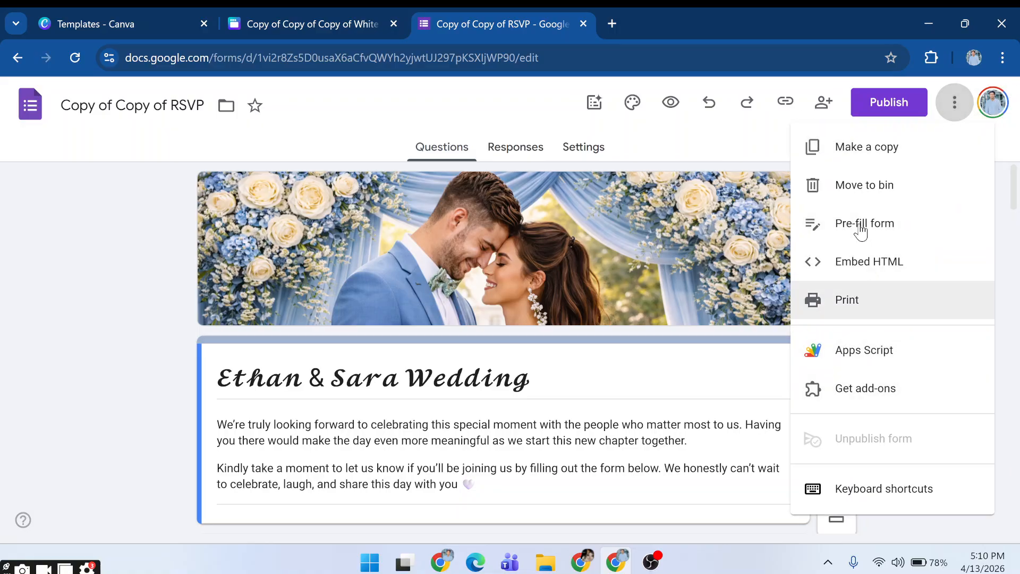
{"action": "left_click", "coordinate": [665, 100]}
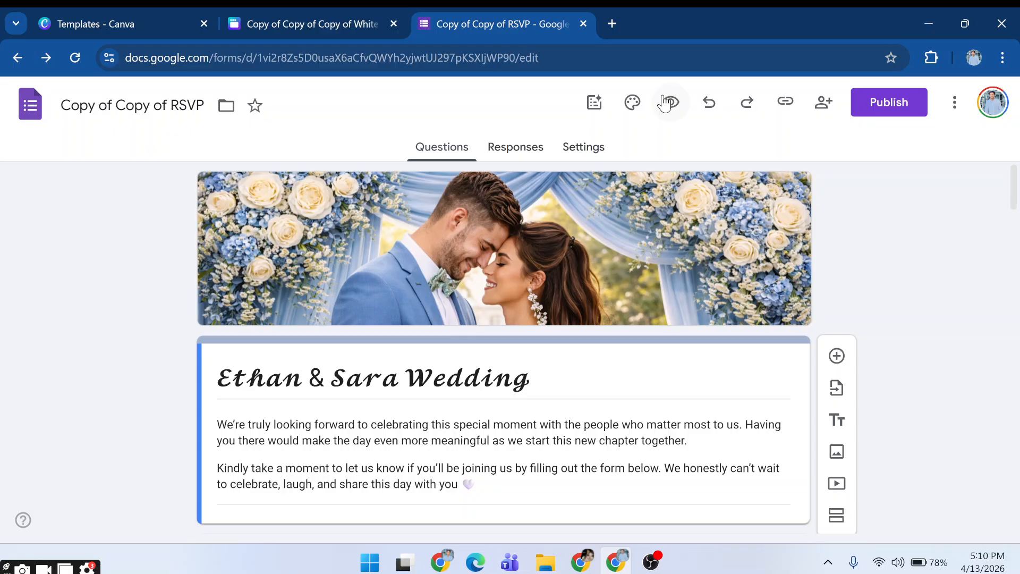
Examine the form's theme options, including the option to upload a different header image.
{"action": "left_click", "coordinate": [636, 110]}
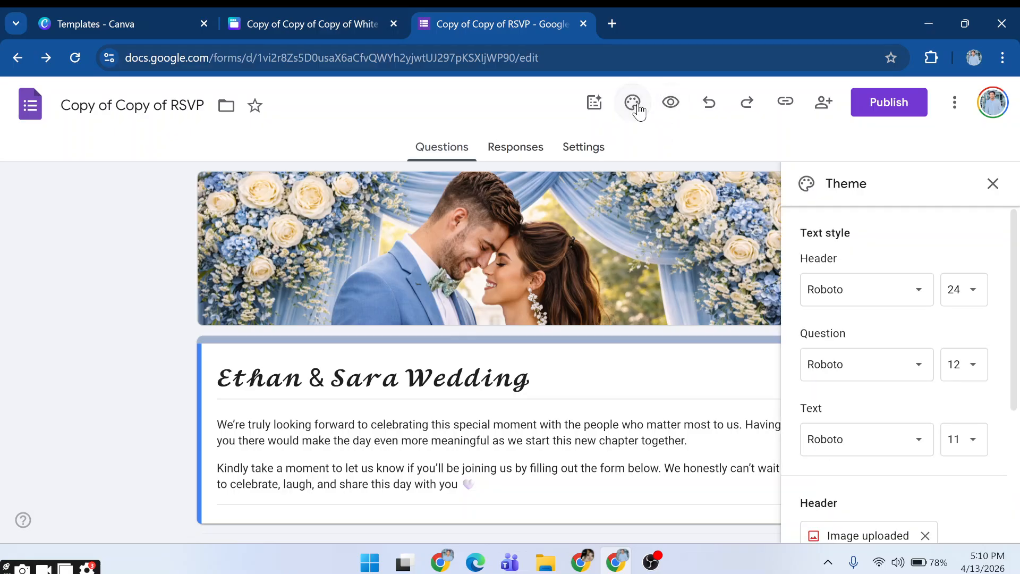
{"action": "scroll", "coordinate": [883, 321], "scroll_direction": "down", "scroll_amount": 4}
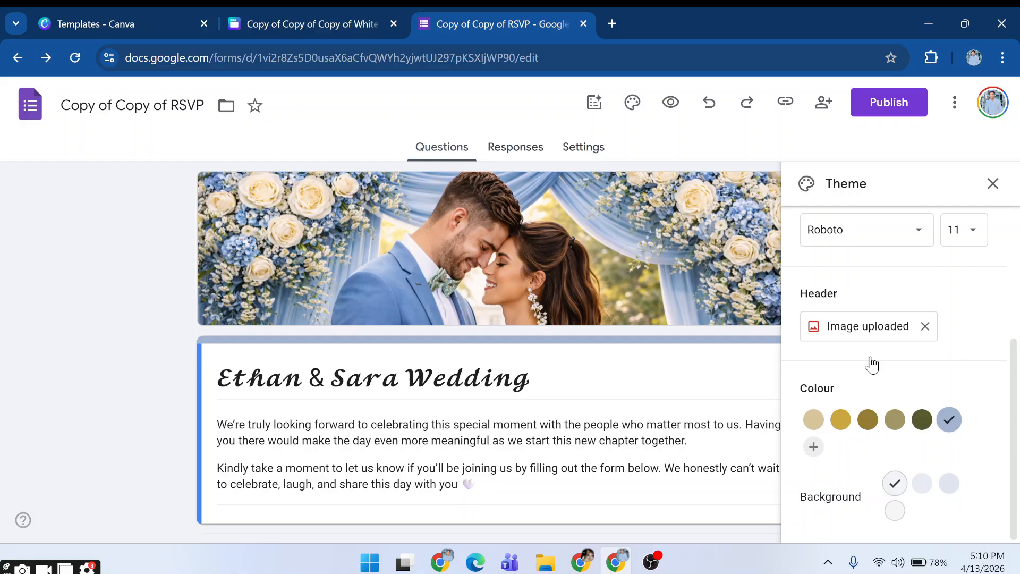
{"action": "left_click", "coordinate": [852, 328]}
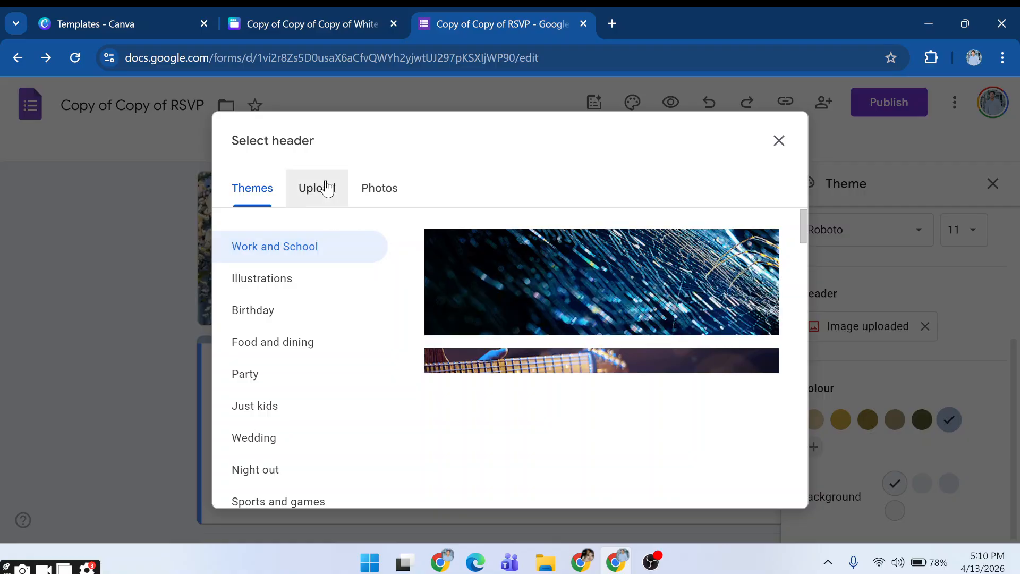
{"action": "left_click", "coordinate": [328, 188]}
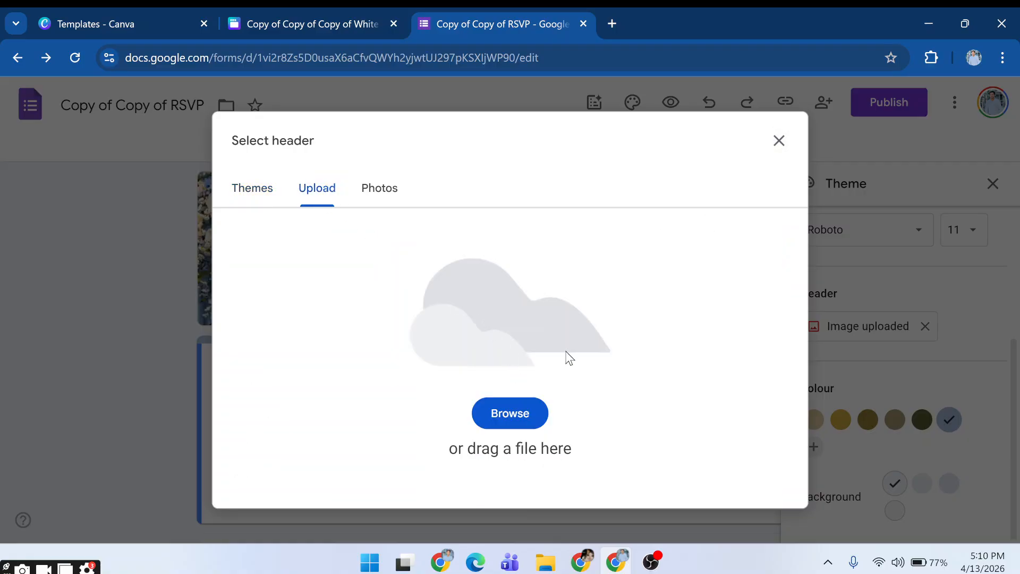
{"action": "left_click", "coordinate": [779, 141]}
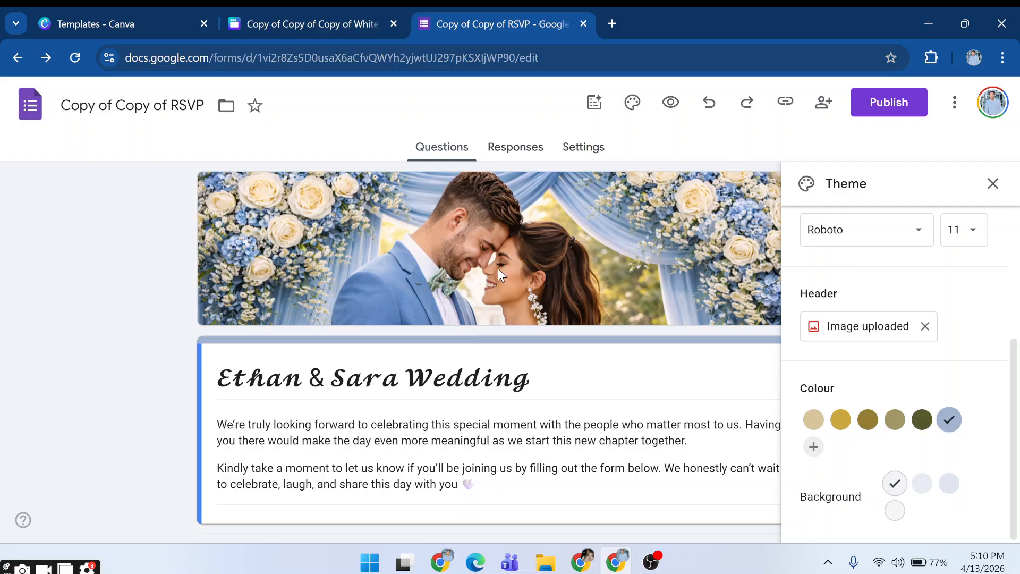
{"action": "left_click", "coordinate": [993, 184]}
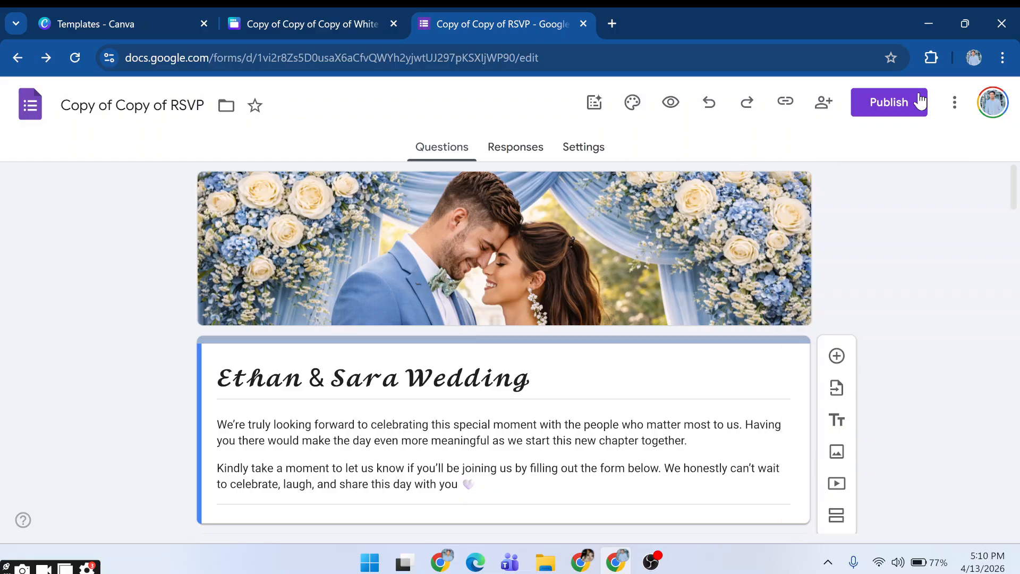
Read through all the form's questions, from attendance to the closing thank-you message and its picture.
{"action": "scroll", "coordinate": [468, 345], "scroll_direction": "down", "scroll_amount": 3}
{"action": "scroll", "coordinate": [476, 355], "scroll_direction": "down", "scroll_amount": 3}
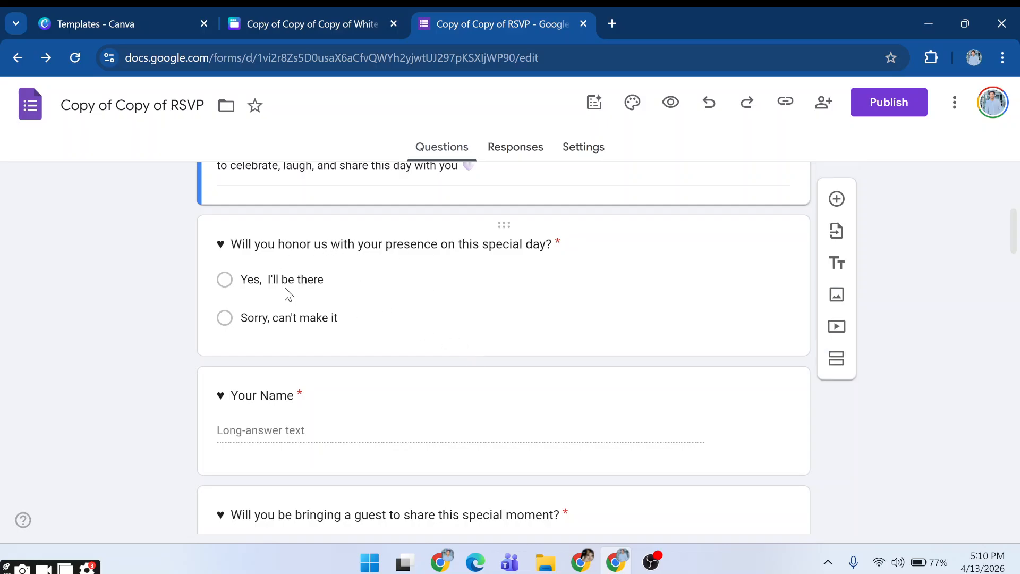
{"action": "scroll", "coordinate": [287, 292], "scroll_direction": "down", "scroll_amount": 12}
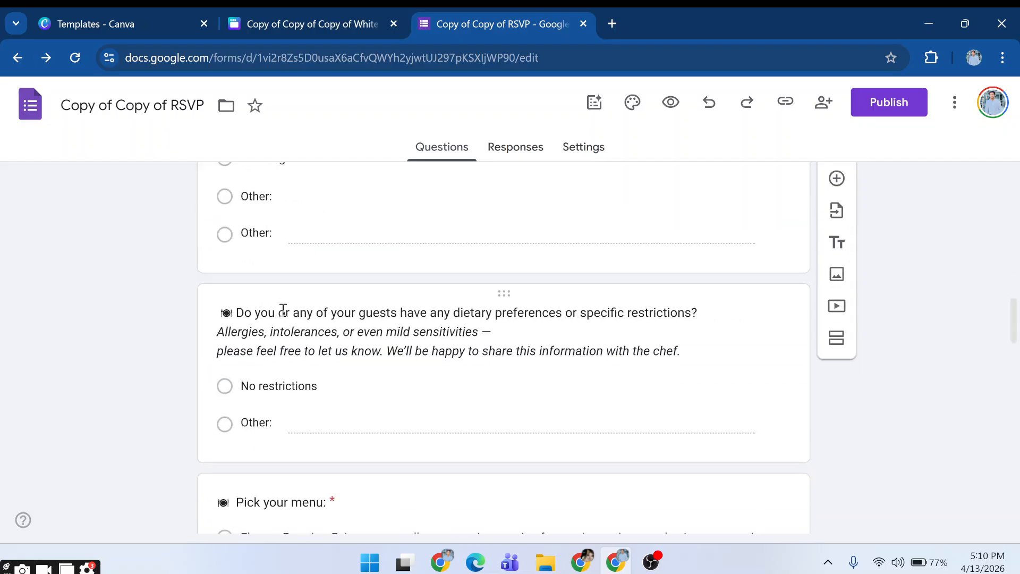
{"action": "scroll", "coordinate": [283, 310], "scroll_direction": "down", "scroll_amount": 4}
{"action": "scroll", "coordinate": [285, 311], "scroll_direction": "down", "scroll_amount": 4}
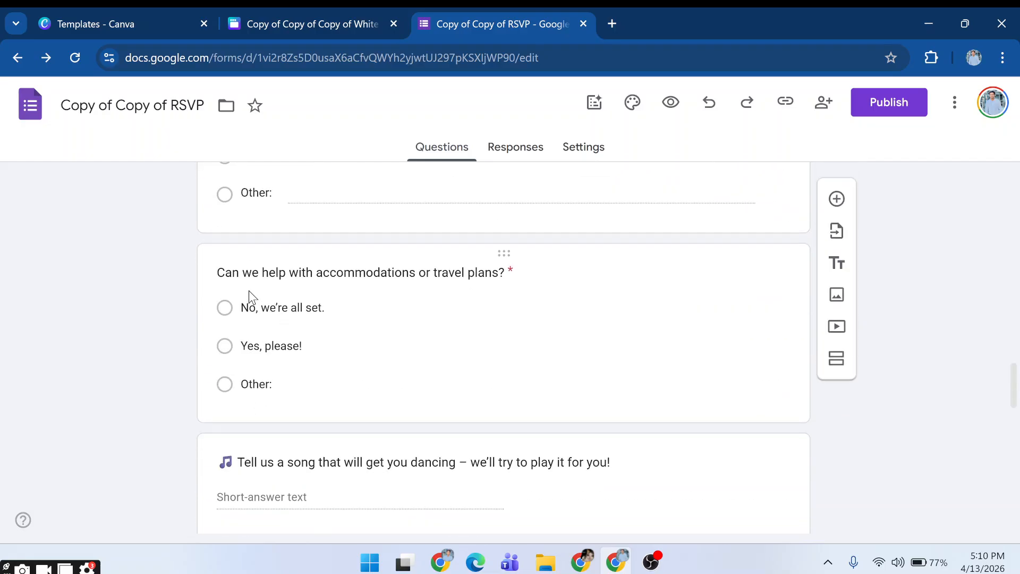
{"action": "scroll", "coordinate": [425, 332], "scroll_direction": "down", "scroll_amount": 3}
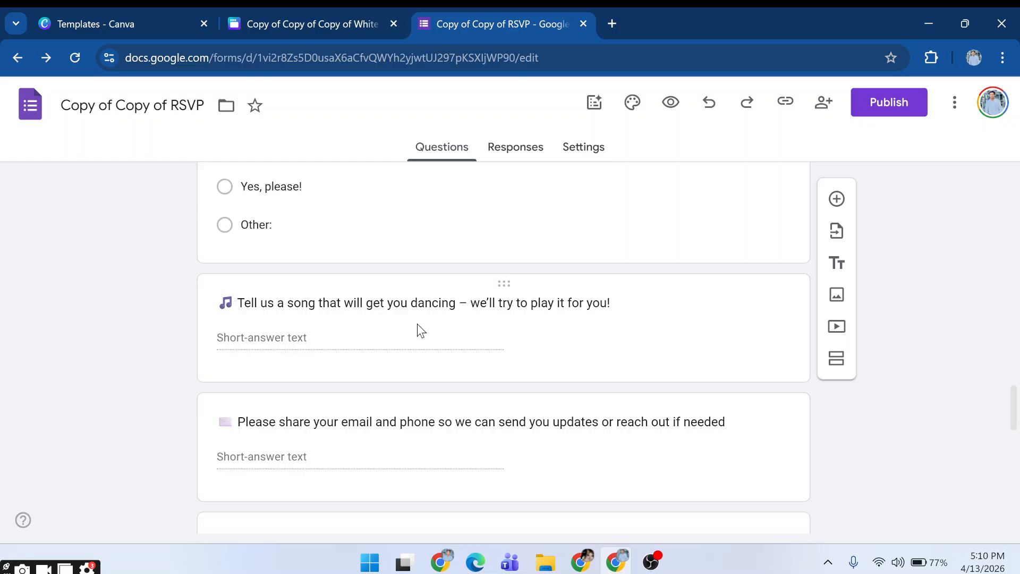
{"action": "scroll", "coordinate": [447, 345], "scroll_direction": "down", "scroll_amount": 2}
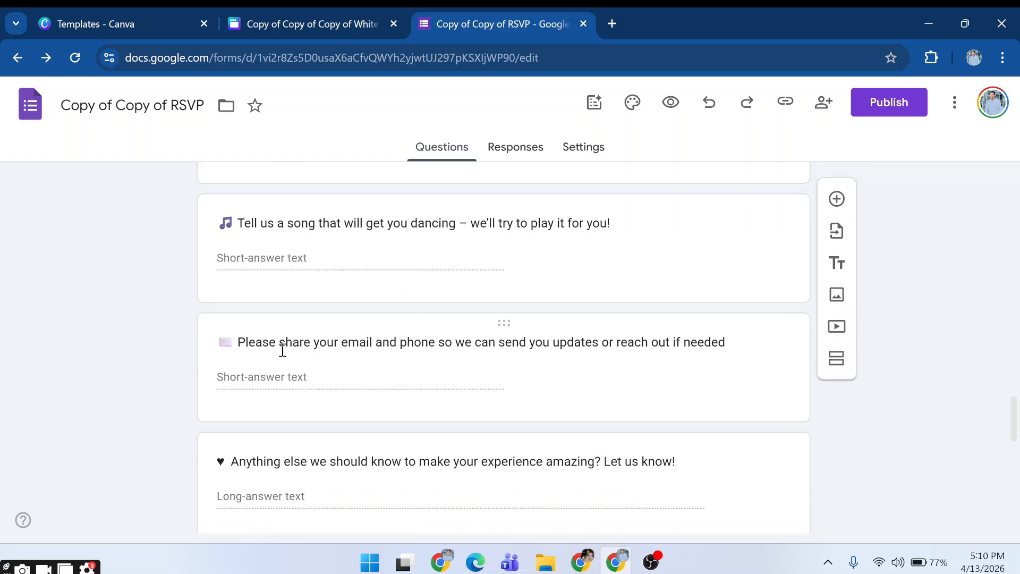
{"action": "scroll", "coordinate": [334, 362], "scroll_direction": "down", "scroll_amount": 7}
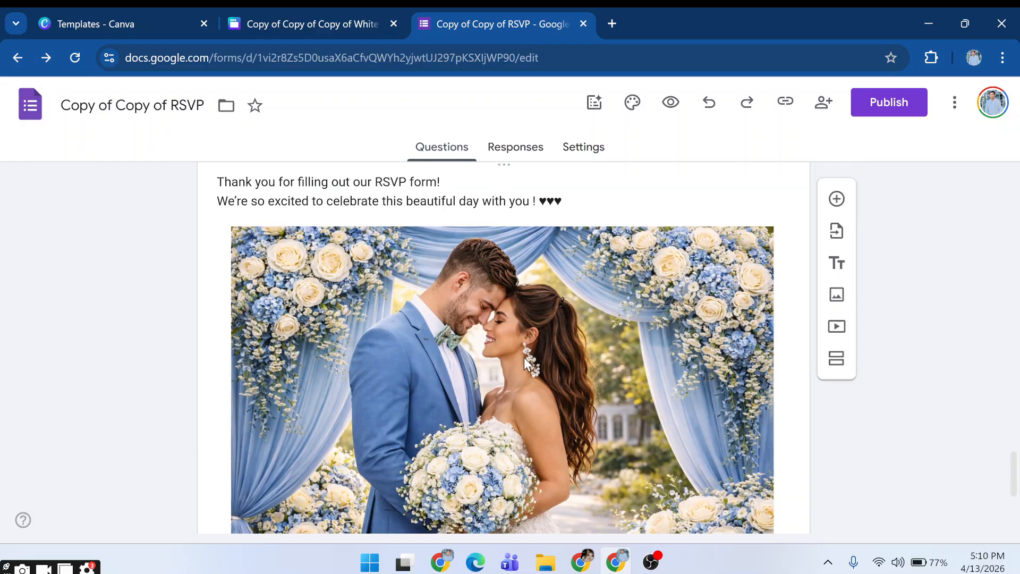
{"action": "scroll", "coordinate": [432, 352], "scroll_direction": "down", "scroll_amount": 3}
{"action": "left_click", "coordinate": [505, 319]}
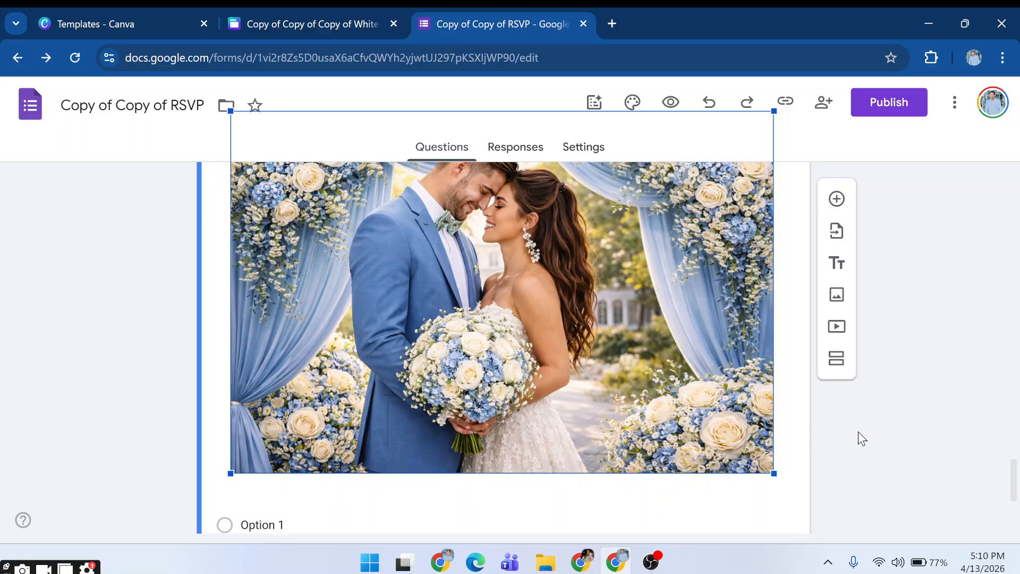
{"action": "scroll", "coordinate": [858, 424], "scroll_direction": "up", "scroll_amount": 4}
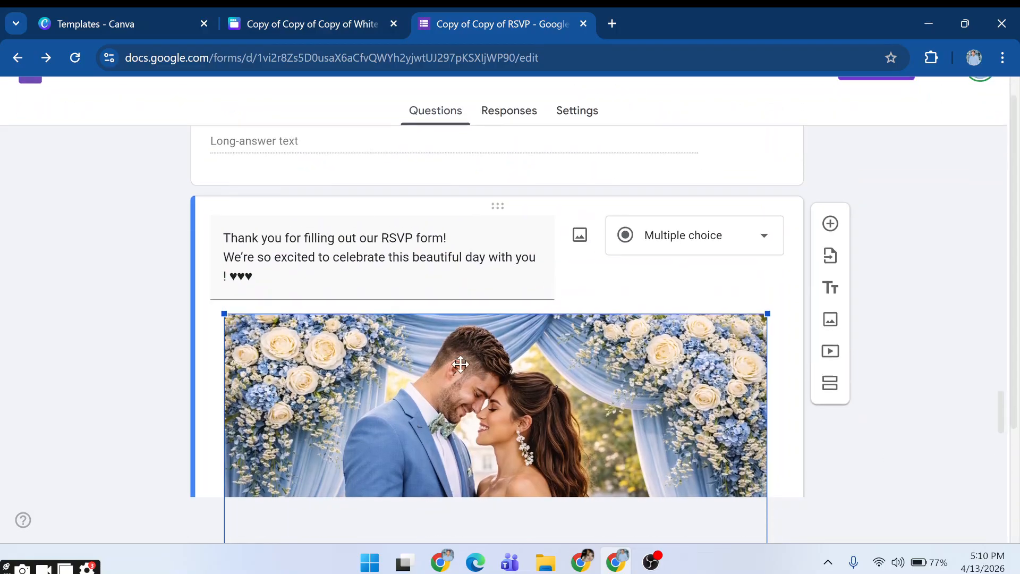
{"action": "scroll", "coordinate": [460, 363], "scroll_direction": "down", "scroll_amount": 2}
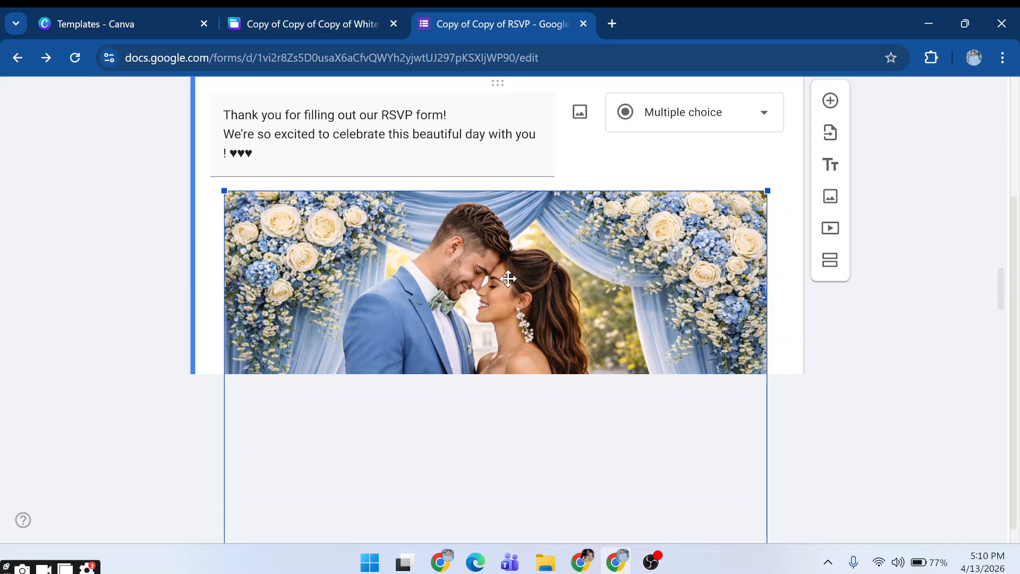
{"action": "scroll", "coordinate": [494, 322], "scroll_direction": "up", "scroll_amount": 3}
{"action": "scroll", "coordinate": [94, 373], "scroll_direction": "down", "scroll_amount": 6}
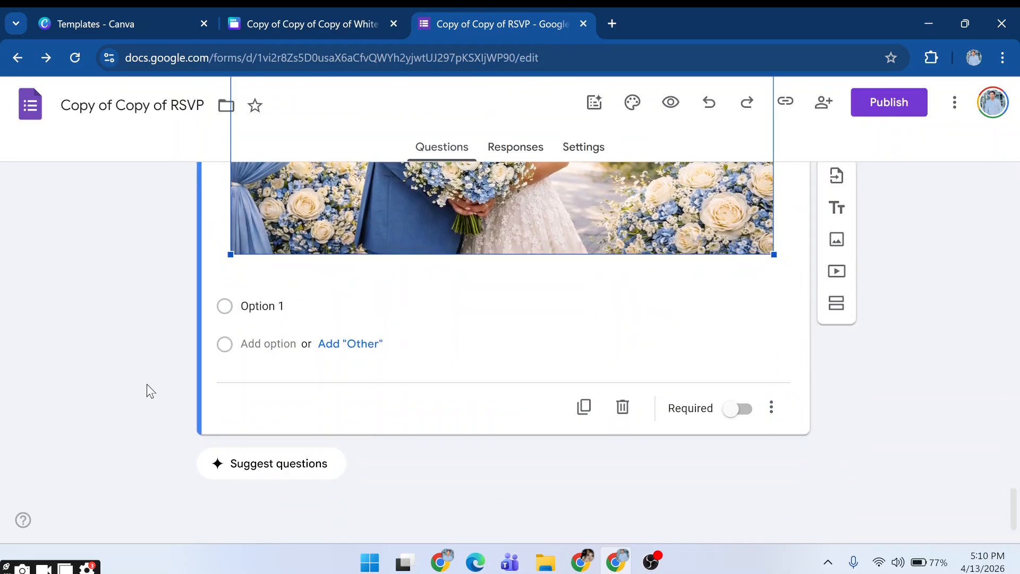
{"action": "scroll", "coordinate": [593, 367], "scroll_direction": "up", "scroll_amount": 15}
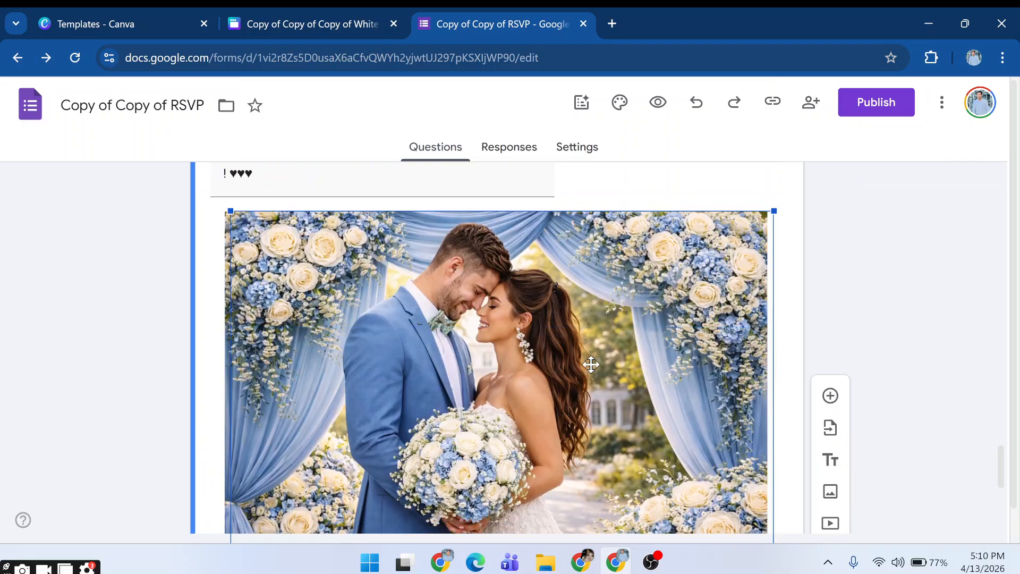
{"action": "scroll", "coordinate": [487, 357], "scroll_direction": "up", "scroll_amount": 12}
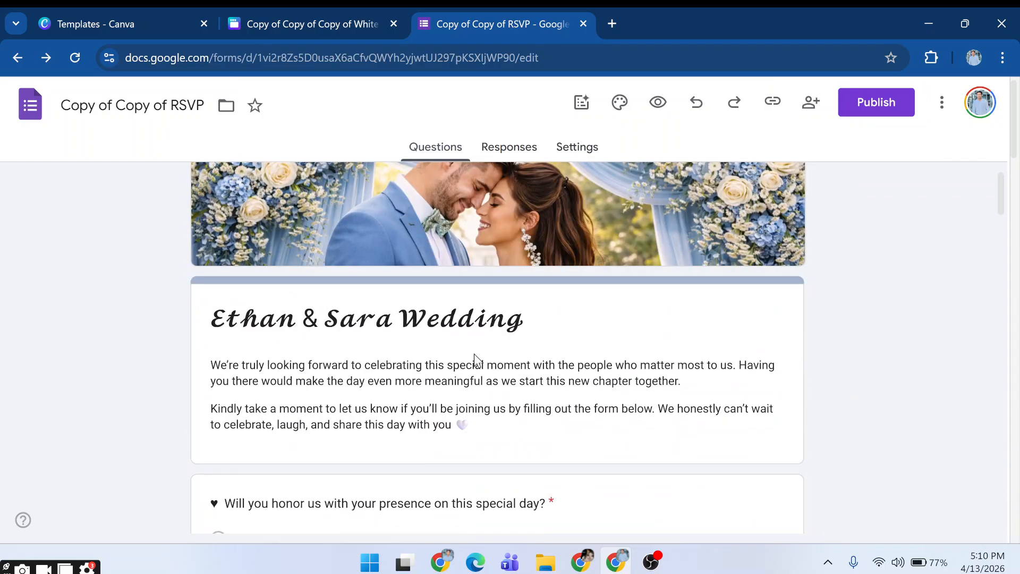
{"action": "scroll", "coordinate": [380, 376], "scroll_direction": "down", "scroll_amount": 5}
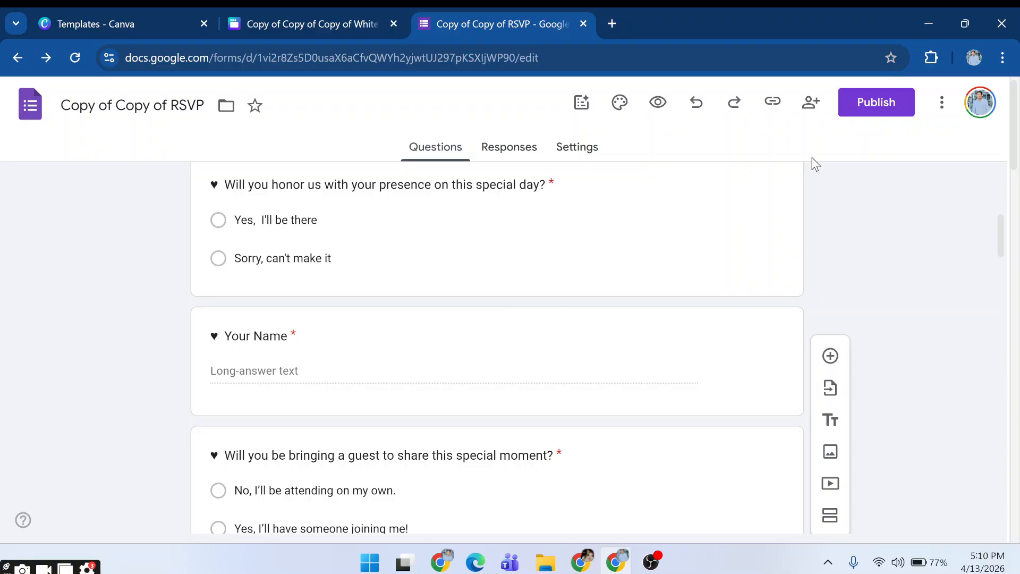
Publish the form with responder access for anyone with the link, and copy its responder link.
{"action": "left_click", "coordinate": [864, 101]}
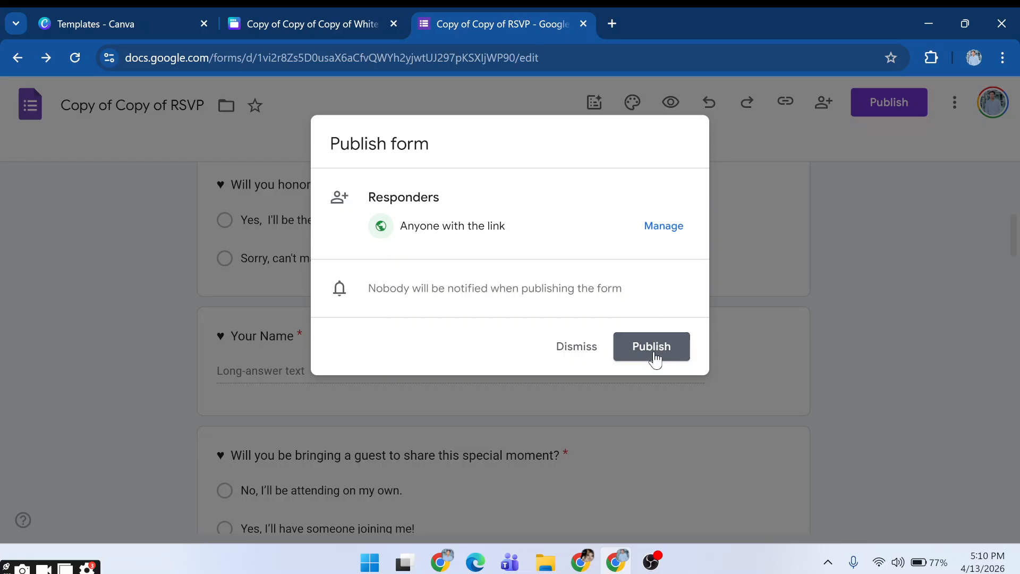
{"action": "left_click", "coordinate": [657, 226]}
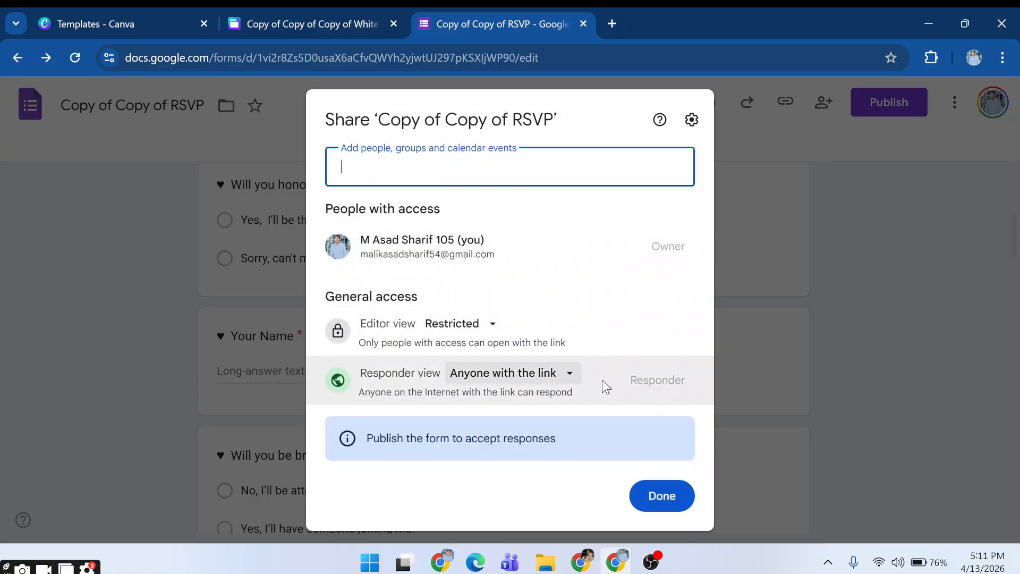
{"action": "left_click", "coordinate": [670, 508]}
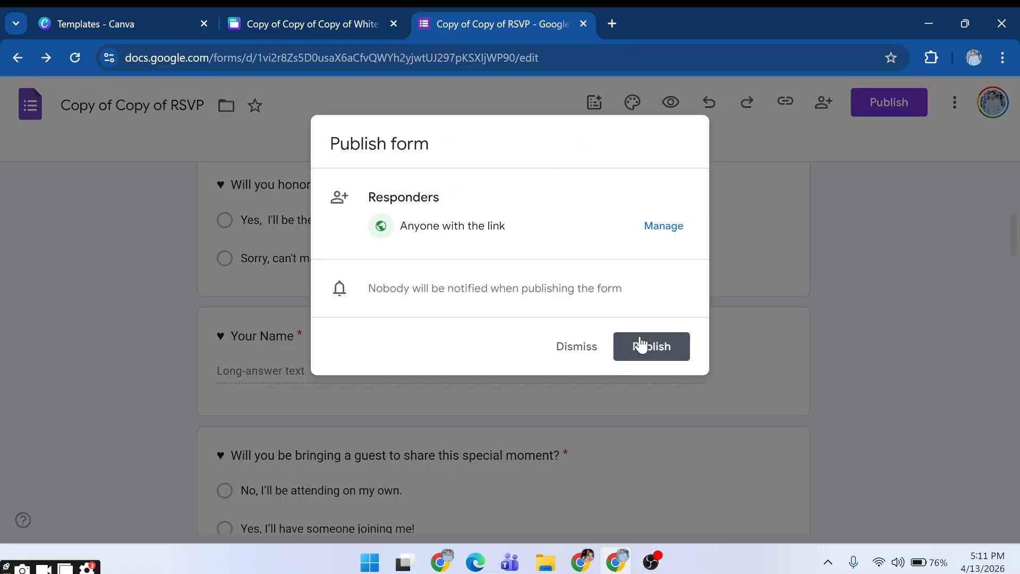
{"action": "left_click", "coordinate": [661, 359]}
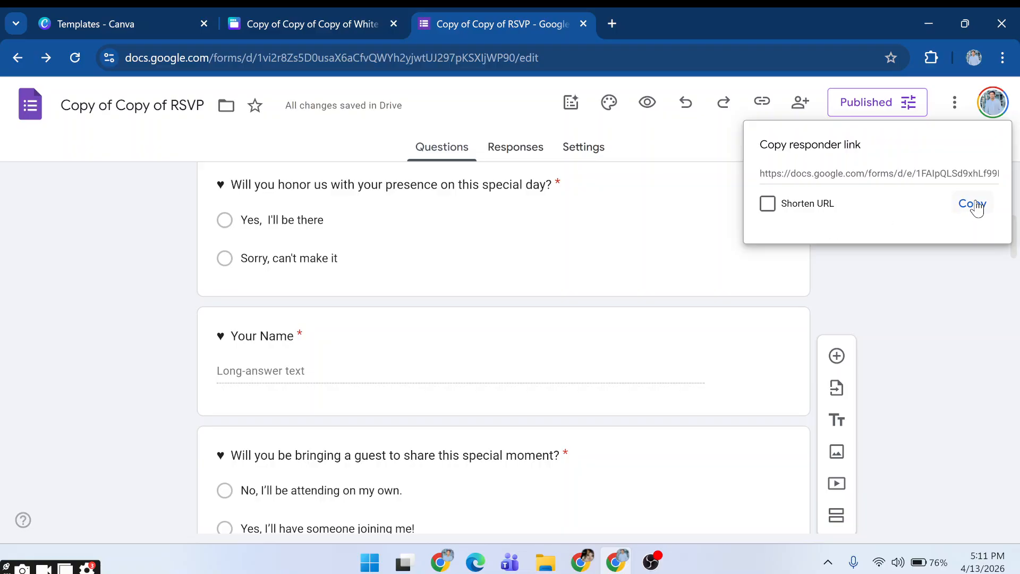
{"action": "left_click", "coordinate": [973, 211]}
Switch to the wedding website design and replace the RSVP text's link with the copied form responder link.
{"action": "left_click", "coordinate": [289, 27]}
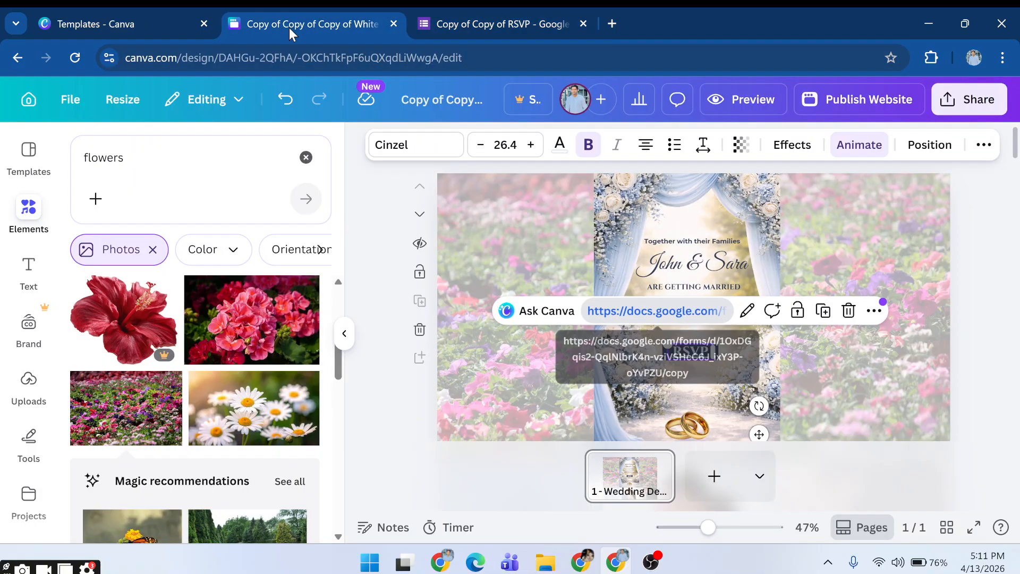
{"action": "left_click", "coordinate": [518, 385]}
{"action": "left_click", "coordinate": [693, 353]}
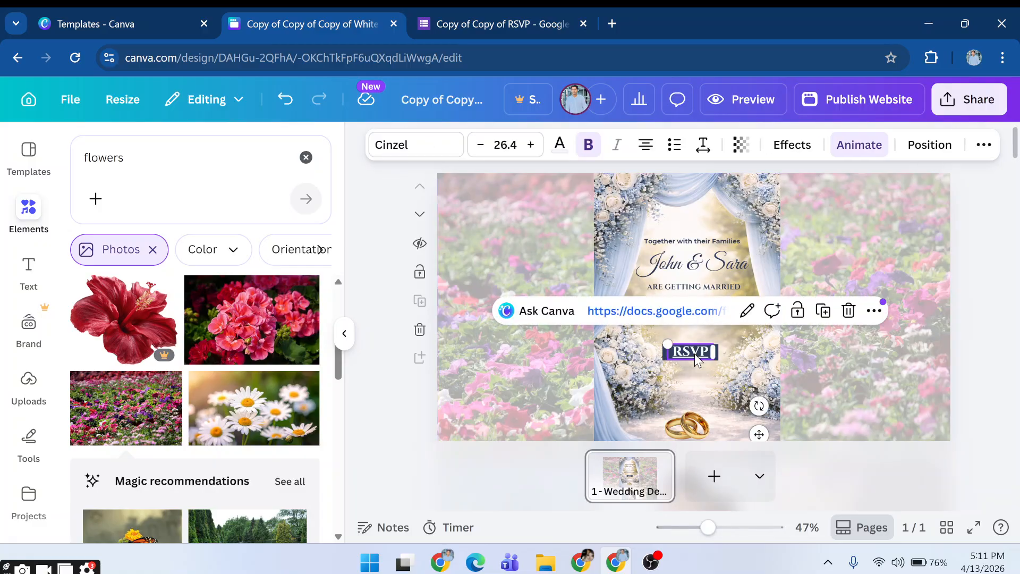
{"action": "left_click", "coordinate": [695, 352]}
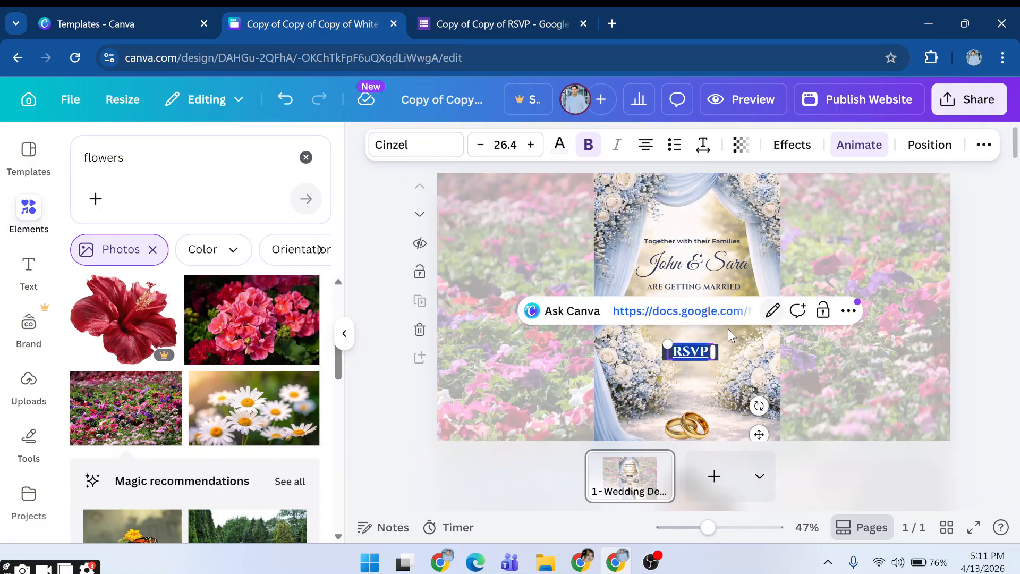
{"action": "left_click", "coordinate": [695, 354]}
{"action": "key", "text": "ctrl+a"}
{"action": "left_click", "coordinate": [771, 312]}
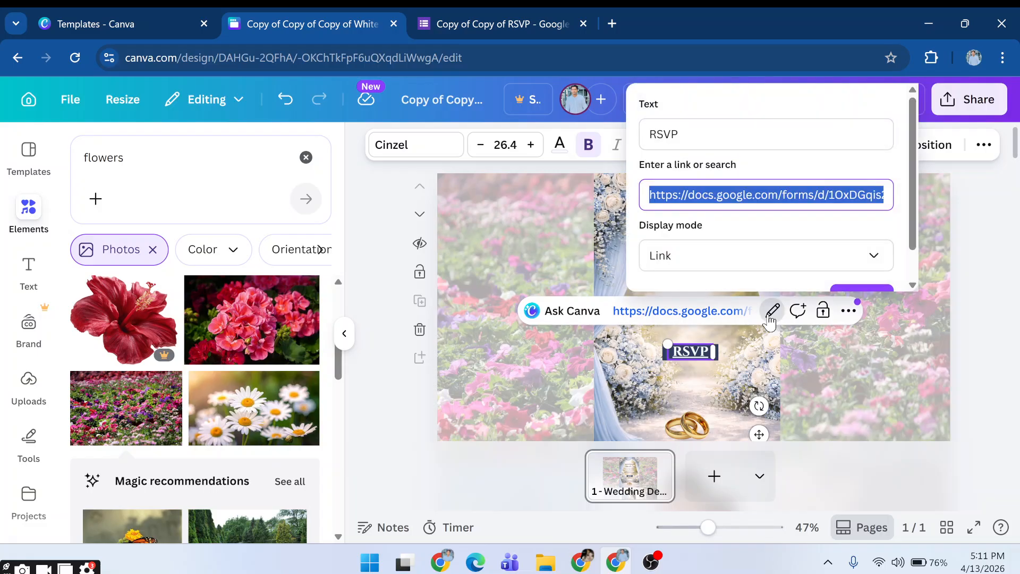
{"action": "key", "text": "ctrl+v"}
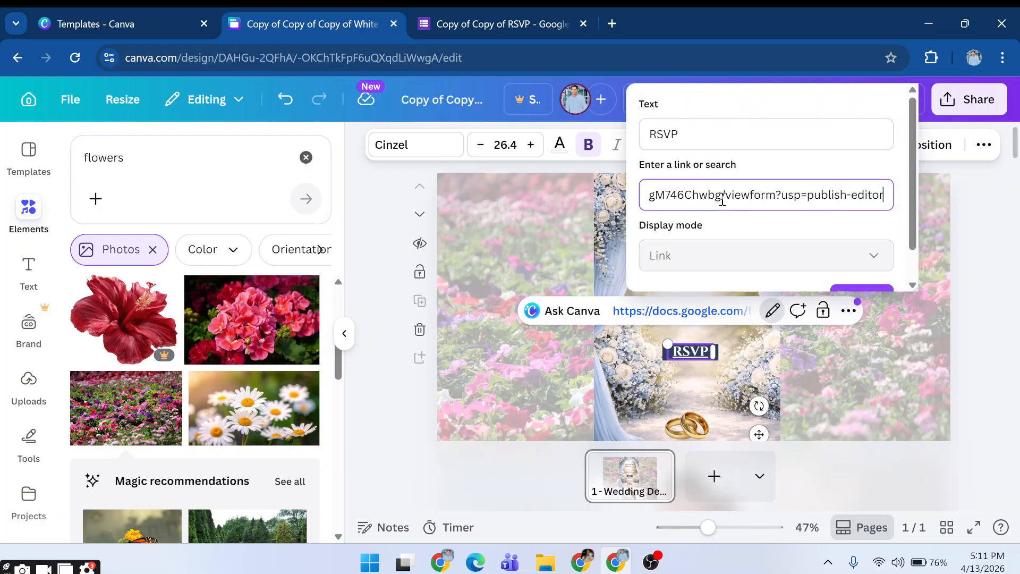
{"action": "left_click", "coordinate": [858, 290]}
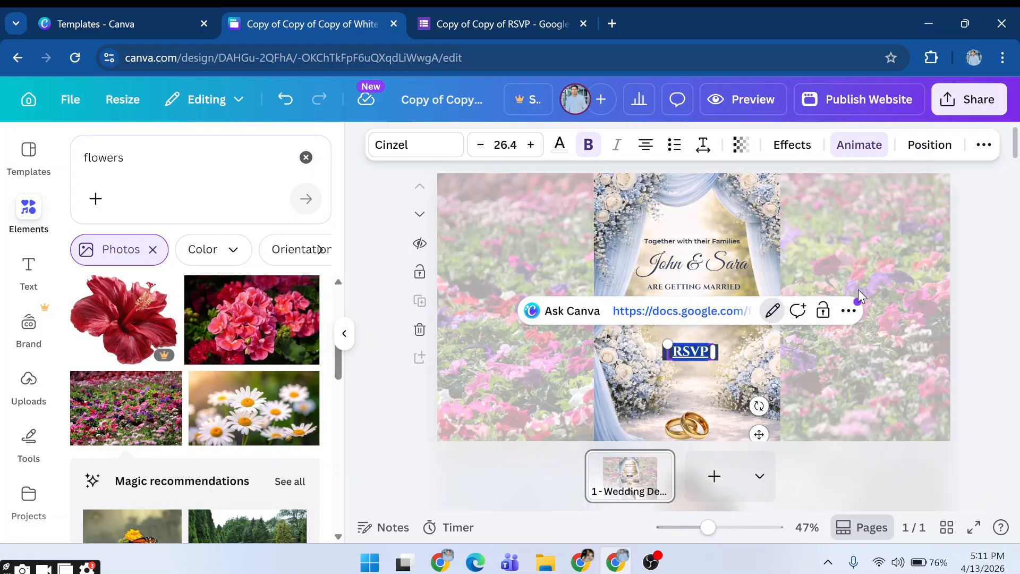
{"action": "left_click", "coordinate": [610, 388]}
Glance back at the RSVP form, and return to the design to select the couple photo in the countdown section.
{"action": "left_click", "coordinate": [461, 27]}
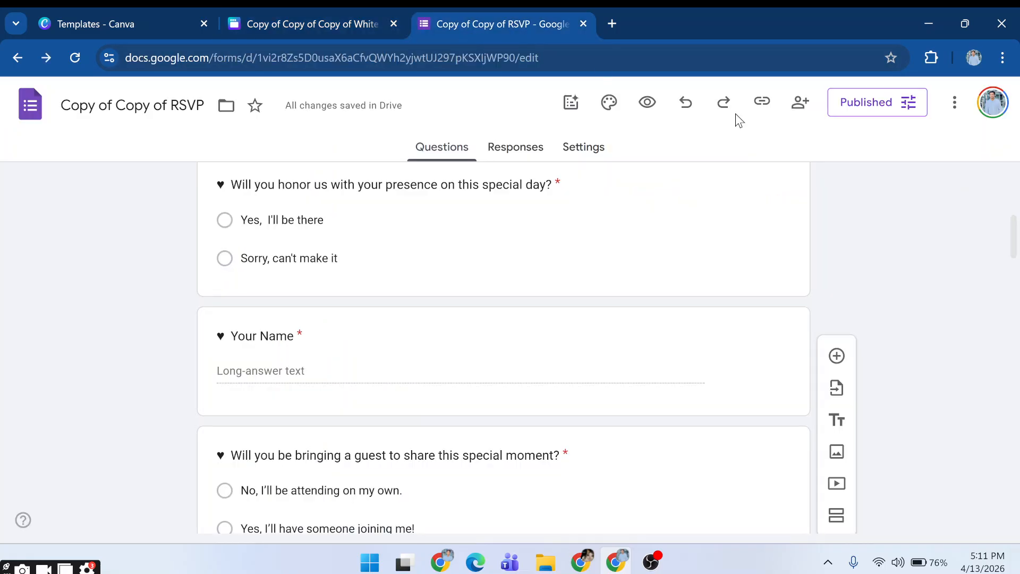
{"action": "scroll", "coordinate": [781, 227], "scroll_direction": "up", "scroll_amount": 5}
{"action": "left_click", "coordinate": [330, 21]}
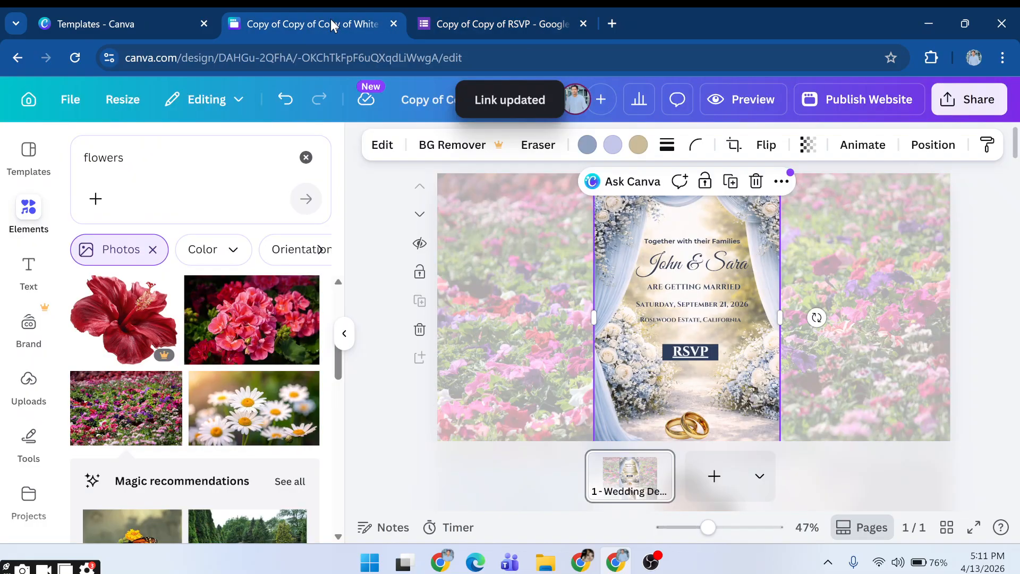
{"action": "scroll", "coordinate": [531, 308], "scroll_direction": "down", "scroll_amount": 4}
{"action": "scroll", "coordinate": [544, 324], "scroll_direction": "down", "scroll_amount": 2}
{"action": "scroll", "coordinate": [531, 337], "scroll_direction": "up", "scroll_amount": 2}
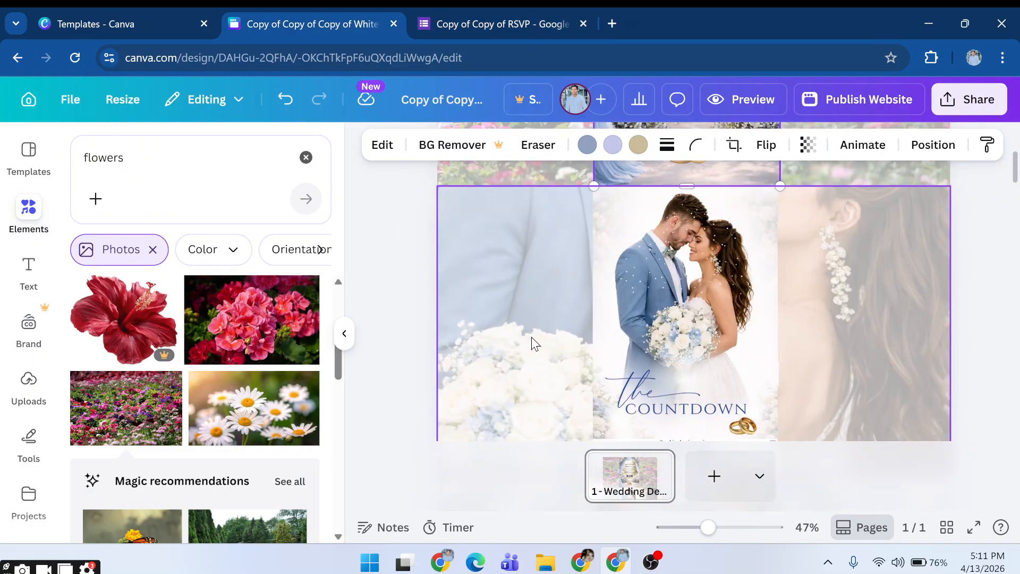
{"action": "left_click", "coordinate": [709, 343]}
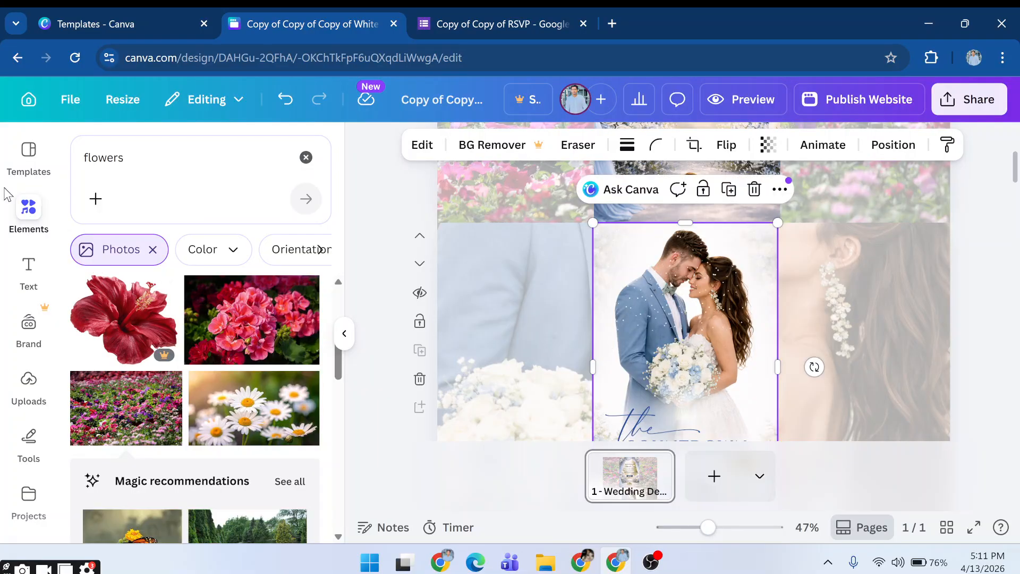
Replace the photo element search for flowers with "brider".
{"action": "left_click_drag", "start_coordinate": [125, 157], "coordinate": [107, 158]}
{"action": "key", "text": "ctrl+a"}
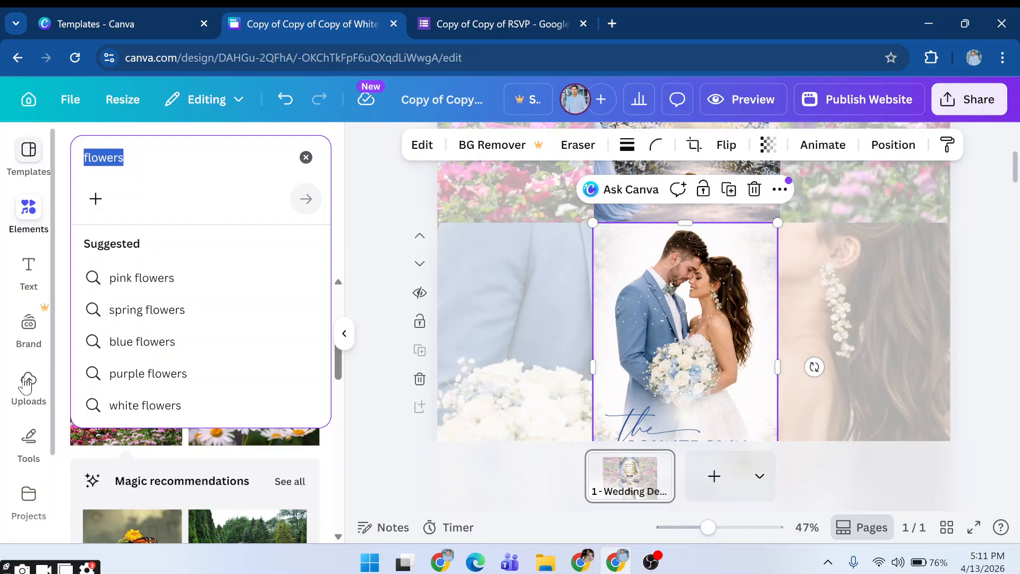
{"action": "type", "text": "brider"}
{"action": "key", "text": "Return"}
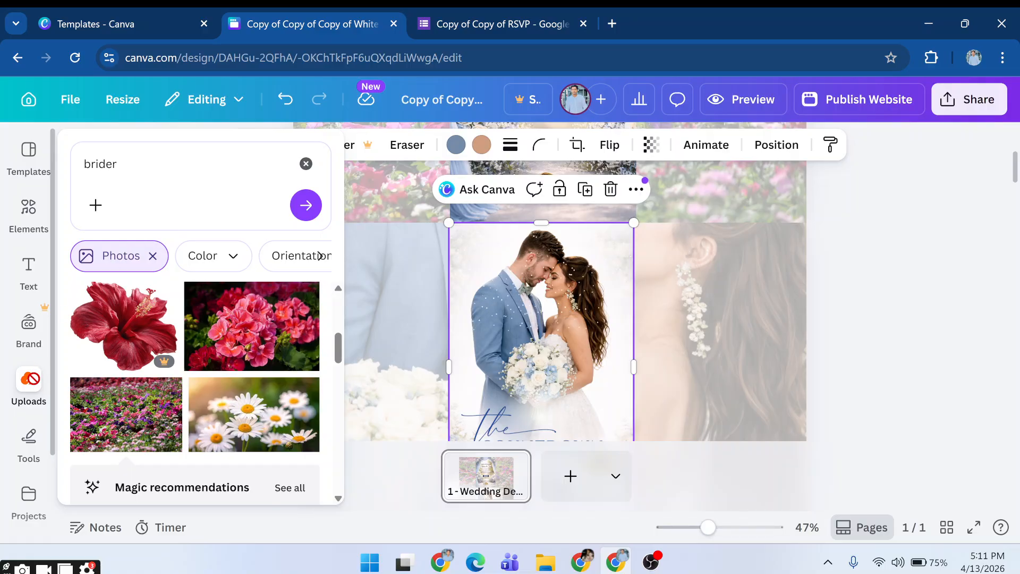
Upload the picture "ChatGPT Image Apr 12, 2026, 07_24_30 AM" from the Downloads folder.
{"action": "left_click", "coordinate": [29, 382]}
{"action": "left_click", "coordinate": [29, 381]}
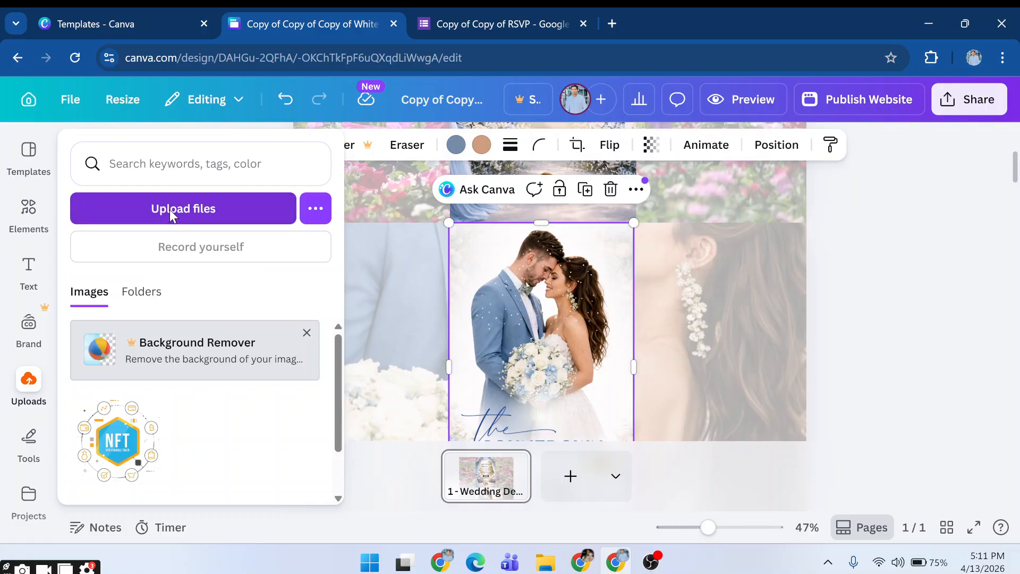
{"action": "left_click", "coordinate": [170, 209]}
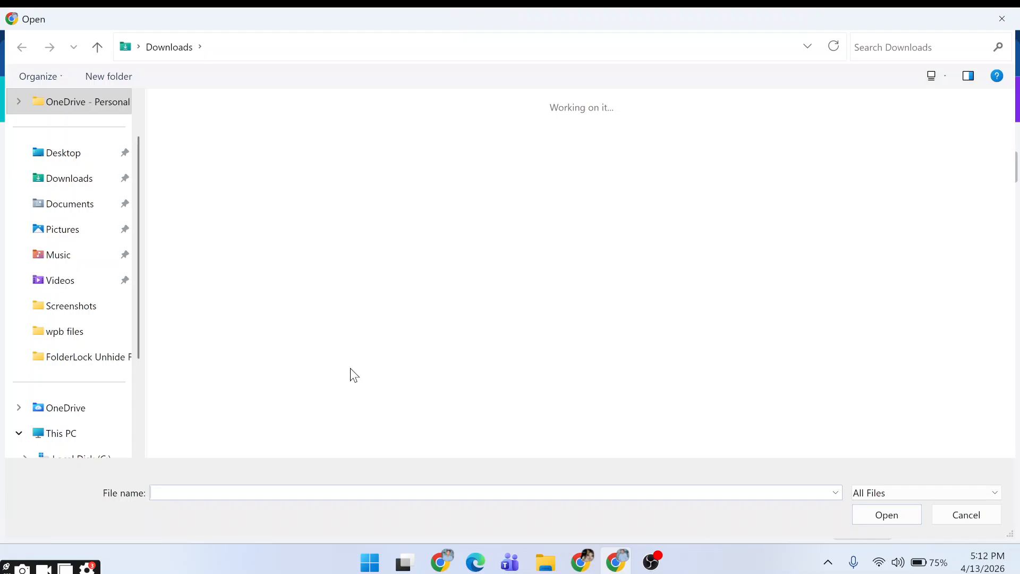
{"action": "left_click", "coordinate": [83, 186]}
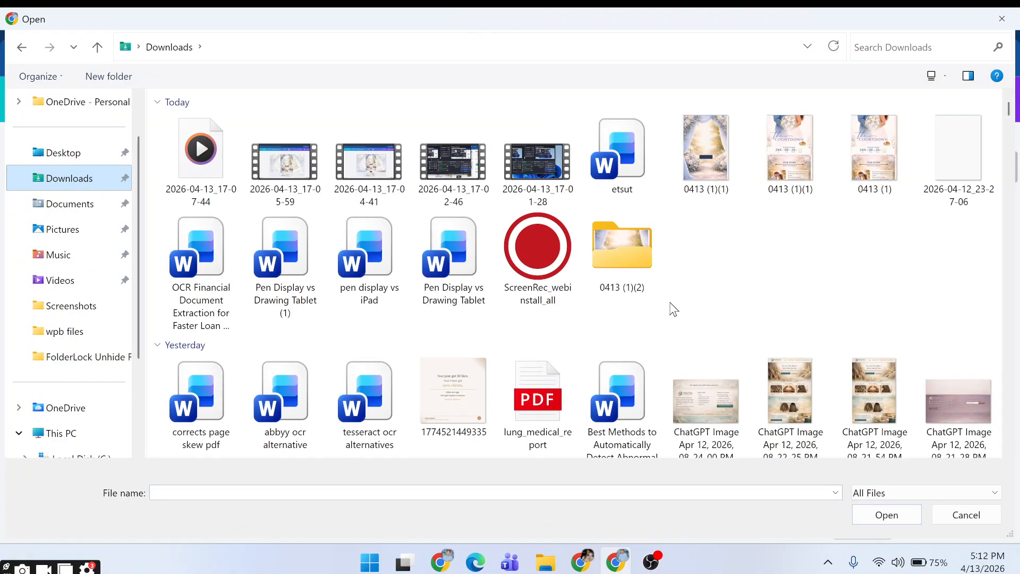
{"action": "scroll", "coordinate": [673, 309], "scroll_direction": "down", "scroll_amount": 6}
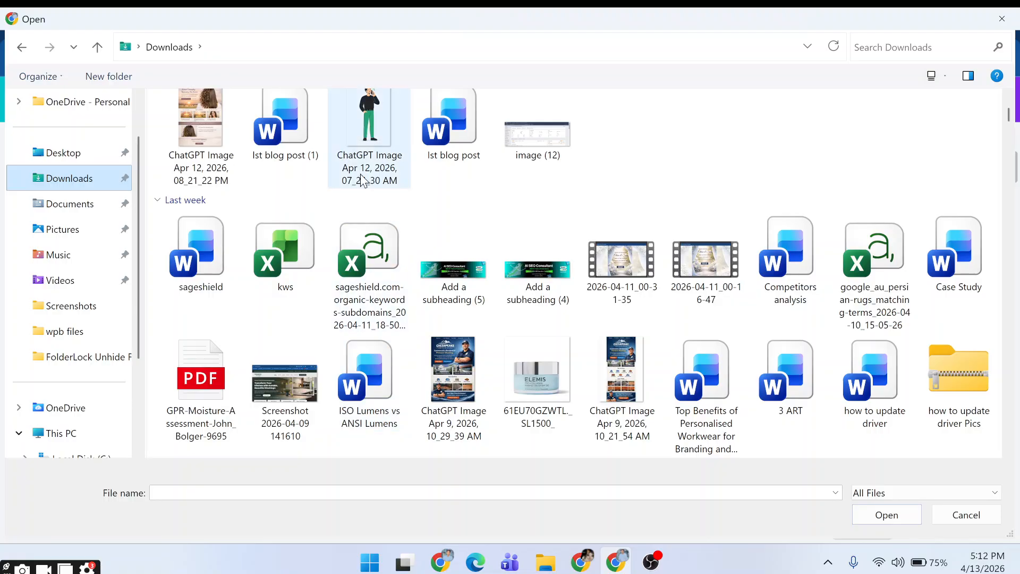
{"action": "left_click", "coordinate": [361, 181]}
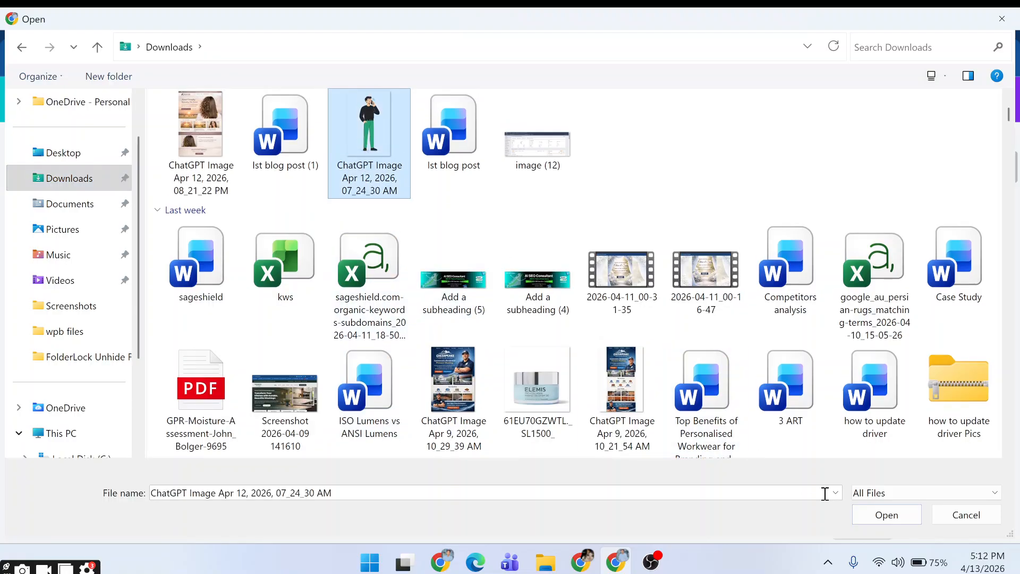
{"action": "left_click", "coordinate": [897, 517]}
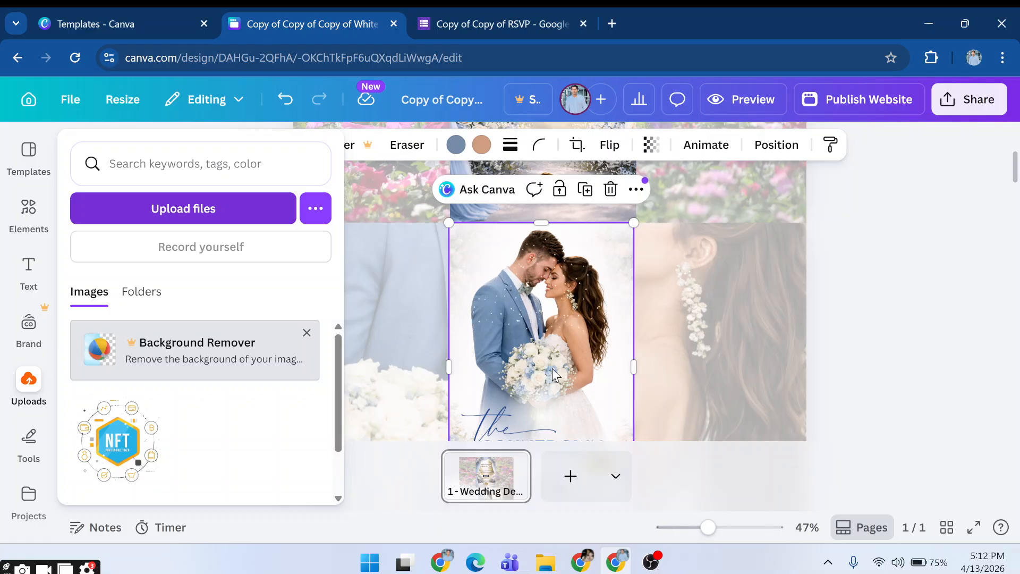
Try placing the uploaded illustration of a man on the phone beside the couple in the countdown section, and delete it.
{"action": "left_click", "coordinate": [30, 380]}
{"action": "scroll", "coordinate": [168, 423], "scroll_direction": "down", "scroll_amount": 1}
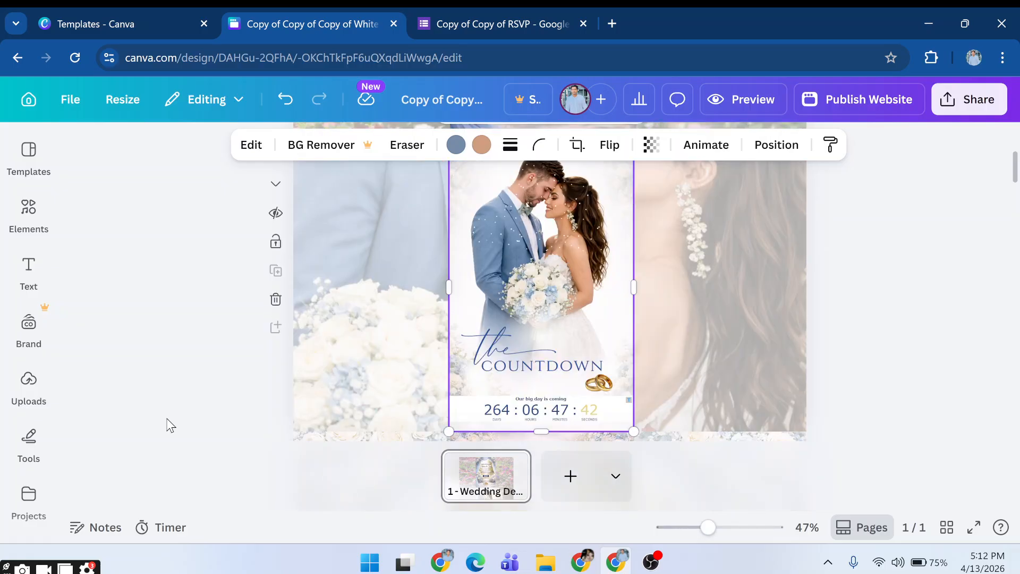
{"action": "left_click", "coordinate": [34, 400]}
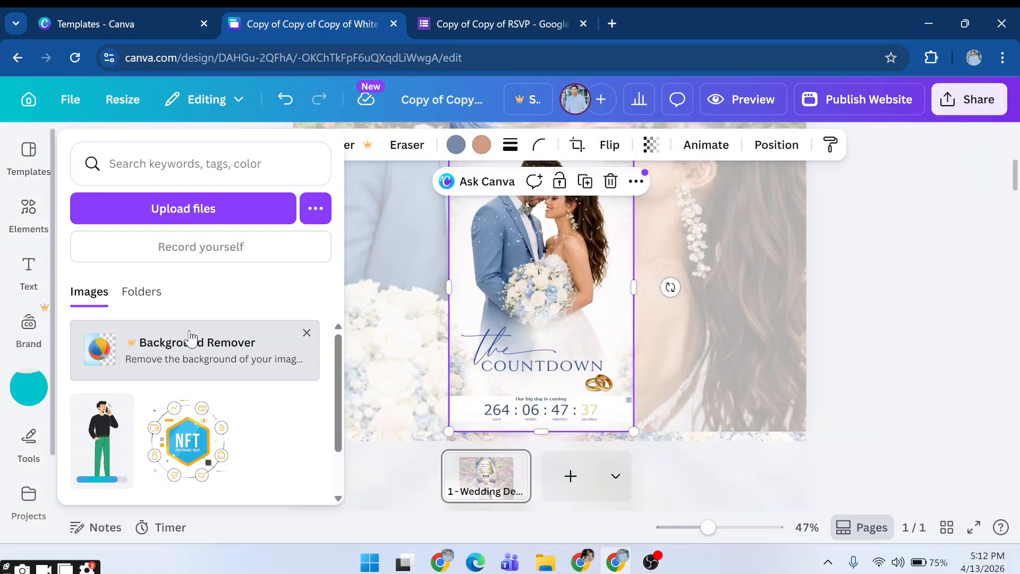
{"action": "left_click_drag", "start_coordinate": [102, 440], "coordinate": [539, 253]}
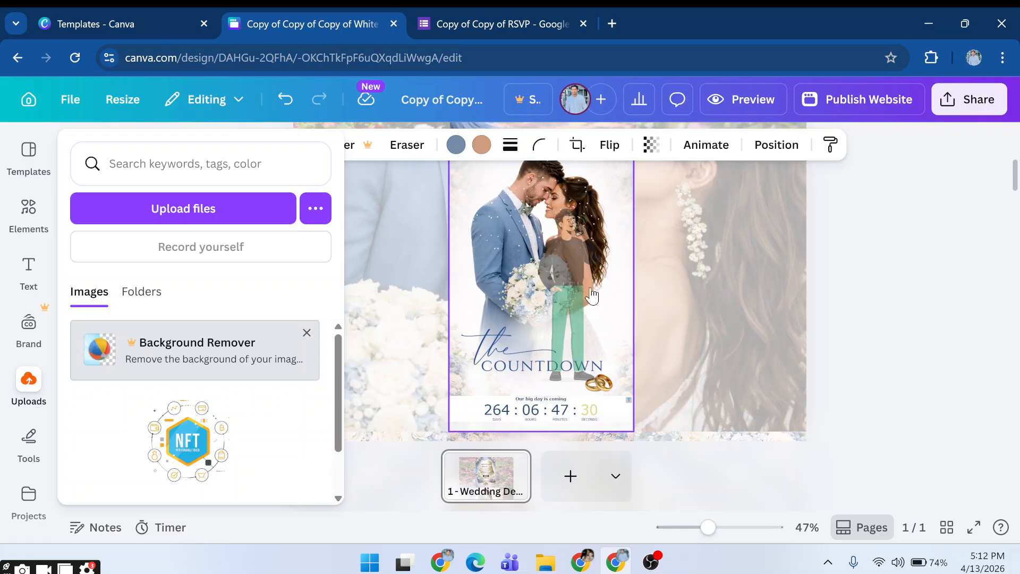
{"action": "left_click_drag", "start_coordinate": [563, 317], "coordinate": [471, 296]}
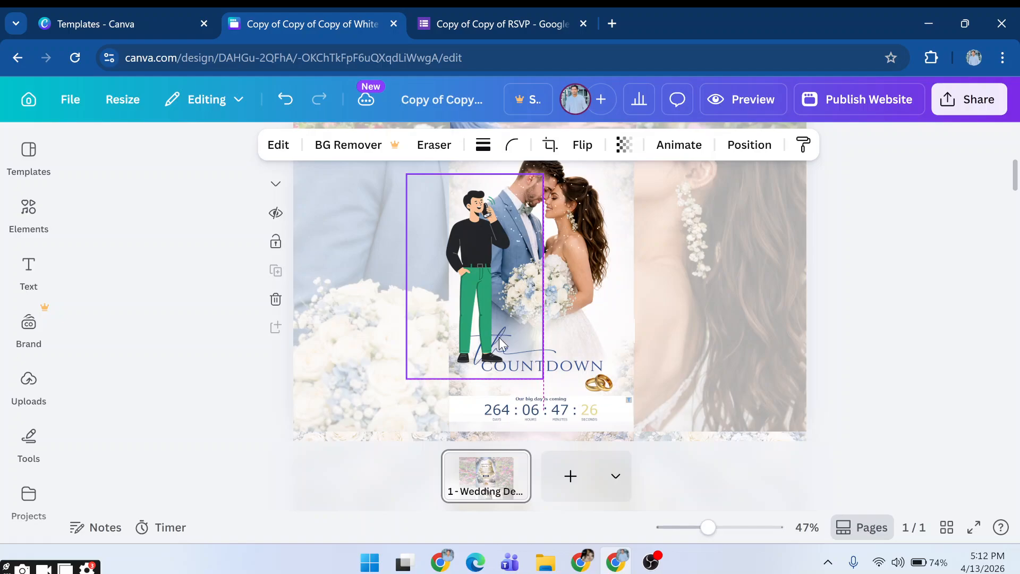
{"action": "scroll", "coordinate": [492, 361], "scroll_direction": "up", "scroll_amount": 3}
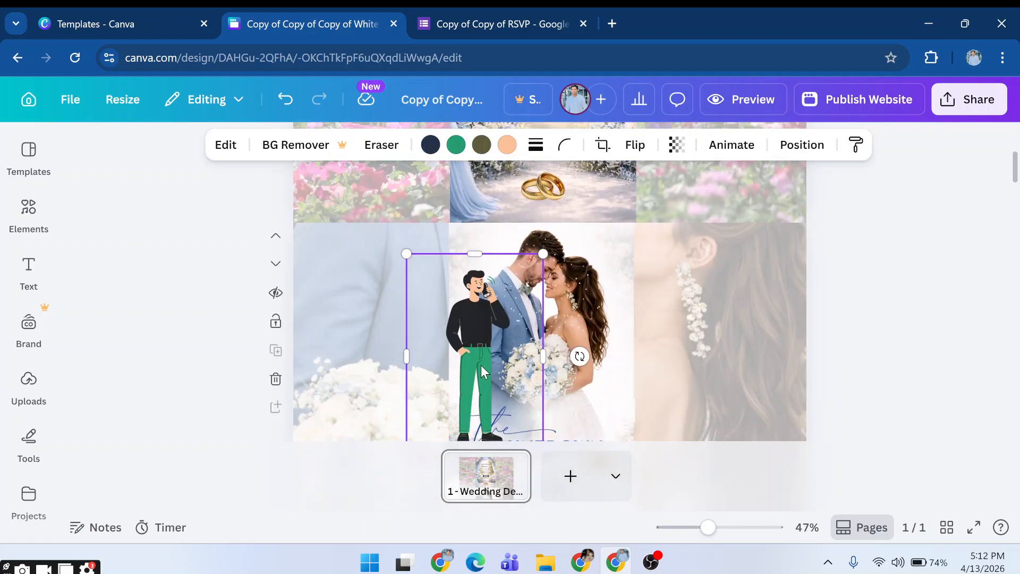
{"action": "key", "text": "Delete"}
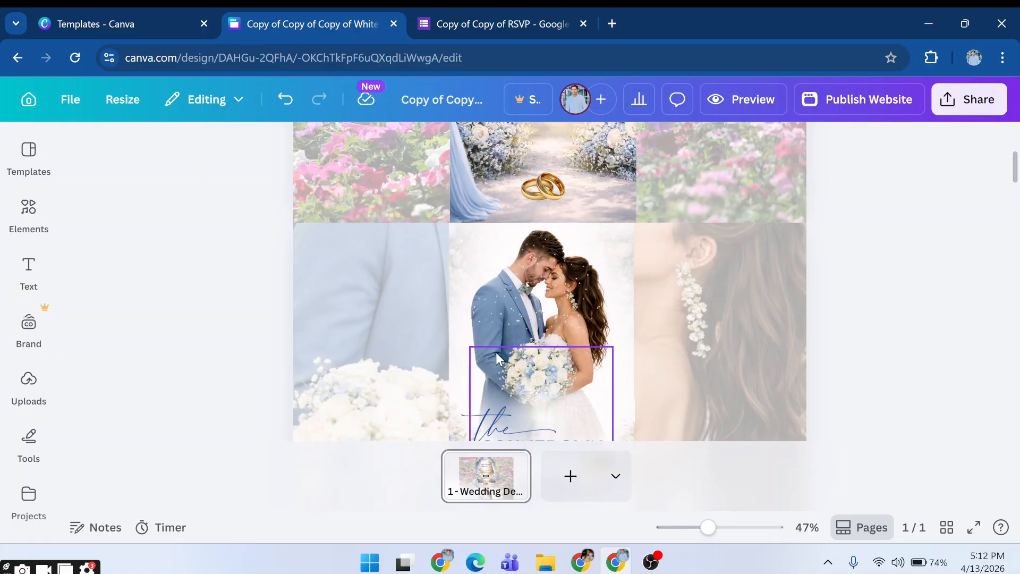
Search the photo elements for "bride imagege".
{"action": "left_click", "coordinate": [32, 223]}
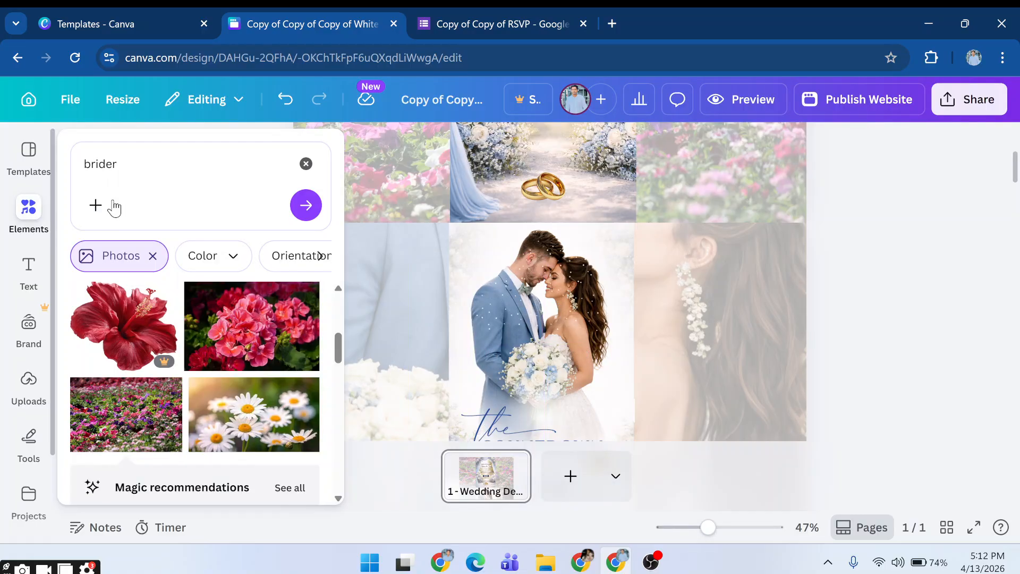
{"action": "left_click", "coordinate": [127, 165]}
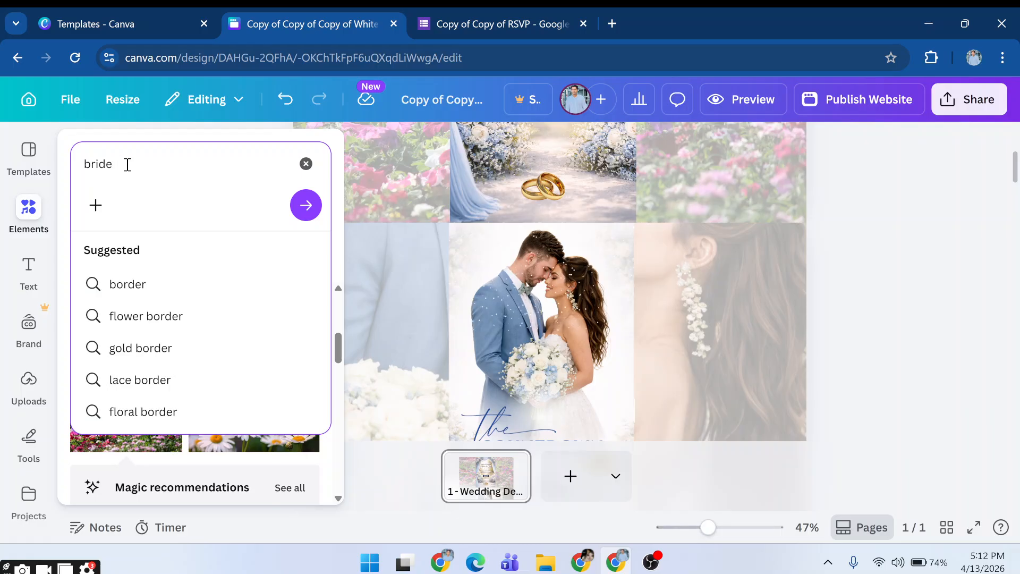
{"action": "type", "text": "ma"}
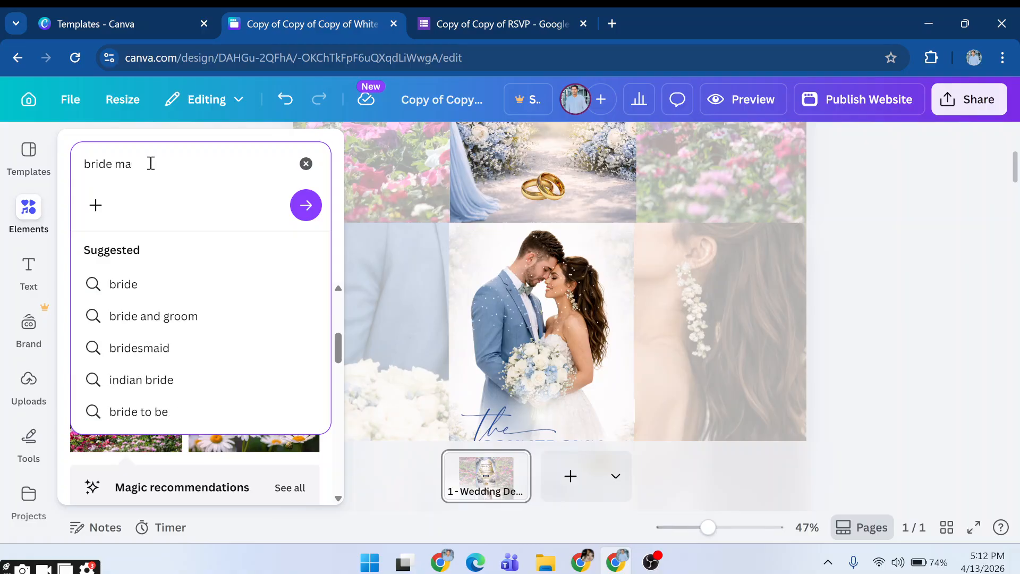
{"action": "key", "text": "BackSpace"}
{"action": "key", "text": "BackSpace"}
{"action": "type", "text": "imagege"}
{"action": "key", "text": "Return"}
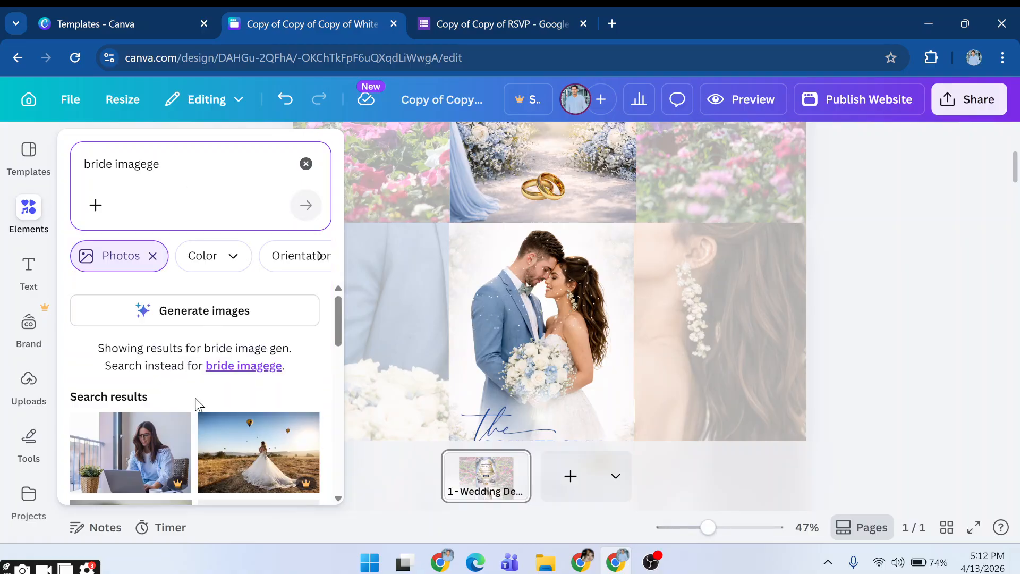
Set the photo of a bride in a field with hot-air balloons as the countdown section's background.
{"action": "scroll", "coordinate": [202, 404], "scroll_direction": "down", "scroll_amount": 2}
{"action": "left_click", "coordinate": [271, 377]}
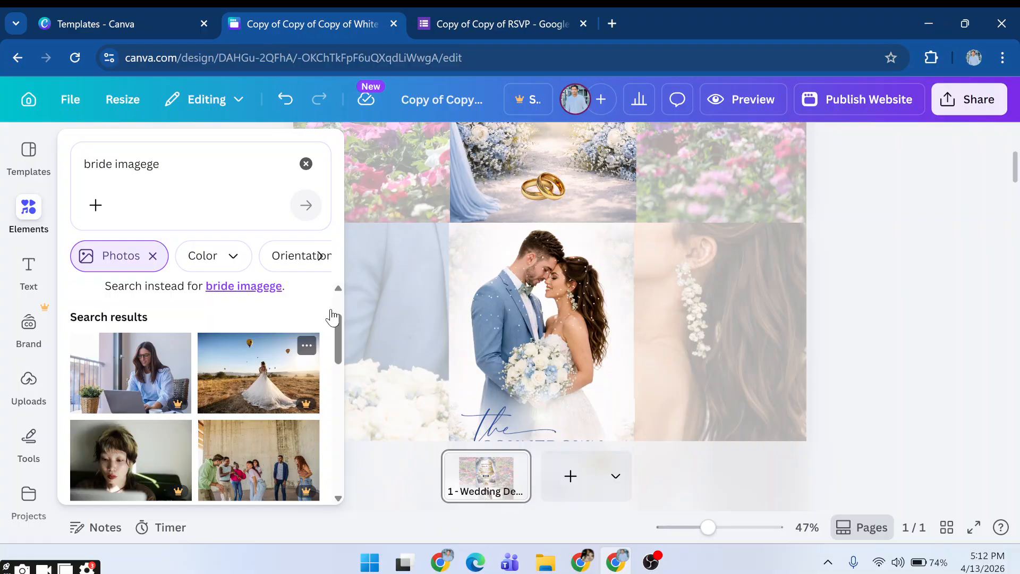
{"action": "left_click_drag", "start_coordinate": [331, 318], "coordinate": [409, 250]}
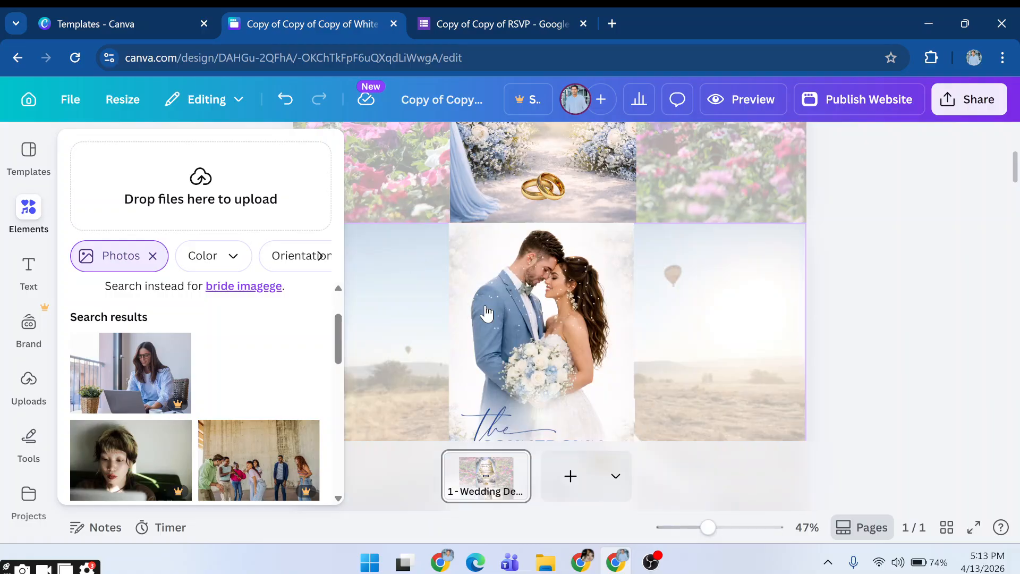
{"action": "scroll", "coordinate": [489, 323], "scroll_direction": "down", "scroll_amount": 3}
{"action": "scroll", "coordinate": [512, 305], "scroll_direction": "up", "scroll_amount": 1}
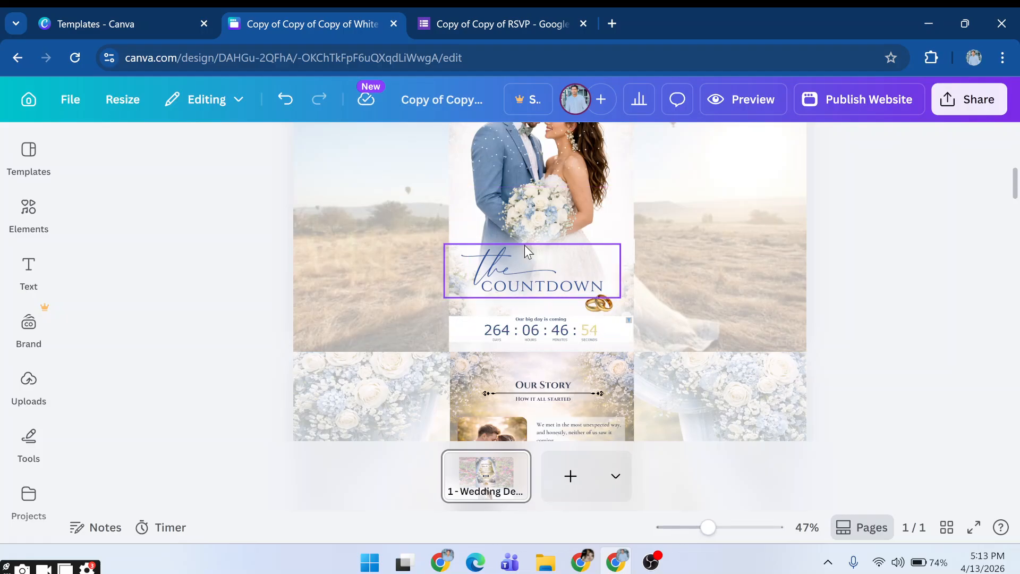
{"action": "scroll", "coordinate": [524, 244], "scroll_direction": "up", "scroll_amount": 5}
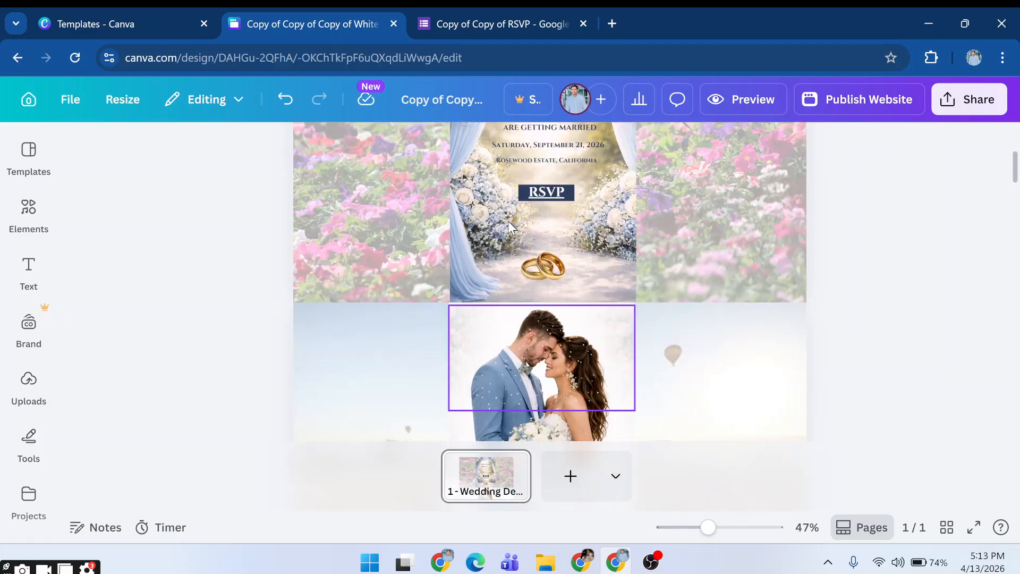
Shift the opening section's floral arch image slightly left, and move the element over the couple's upper half onto the background to their right.
{"action": "left_click", "coordinate": [527, 276]}
{"action": "scroll", "coordinate": [528, 276], "scroll_direction": "down", "scroll_amount": 3}
{"action": "scroll", "coordinate": [535, 298], "scroll_direction": "up", "scroll_amount": 2}
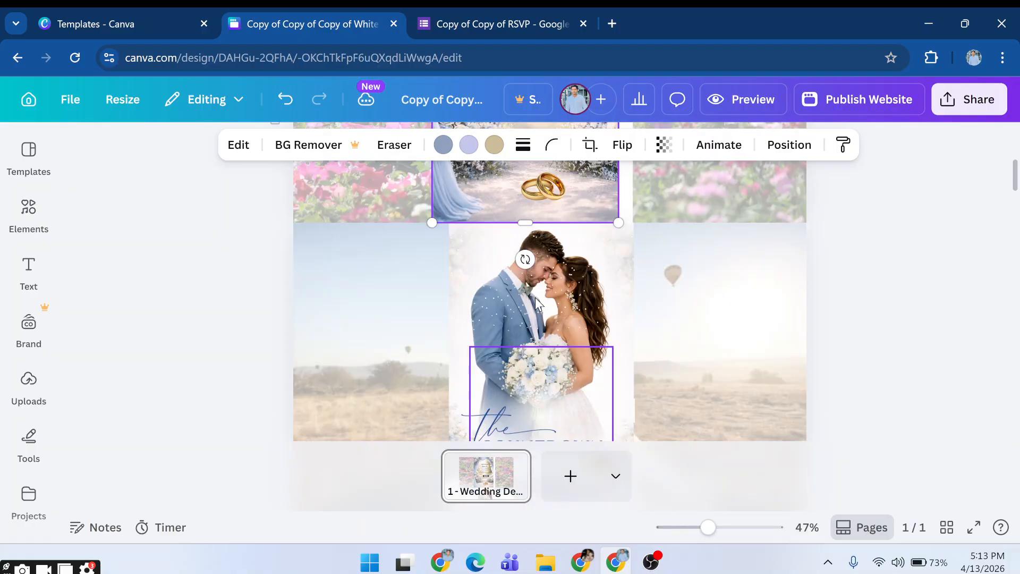
{"action": "left_click", "coordinate": [534, 291]}
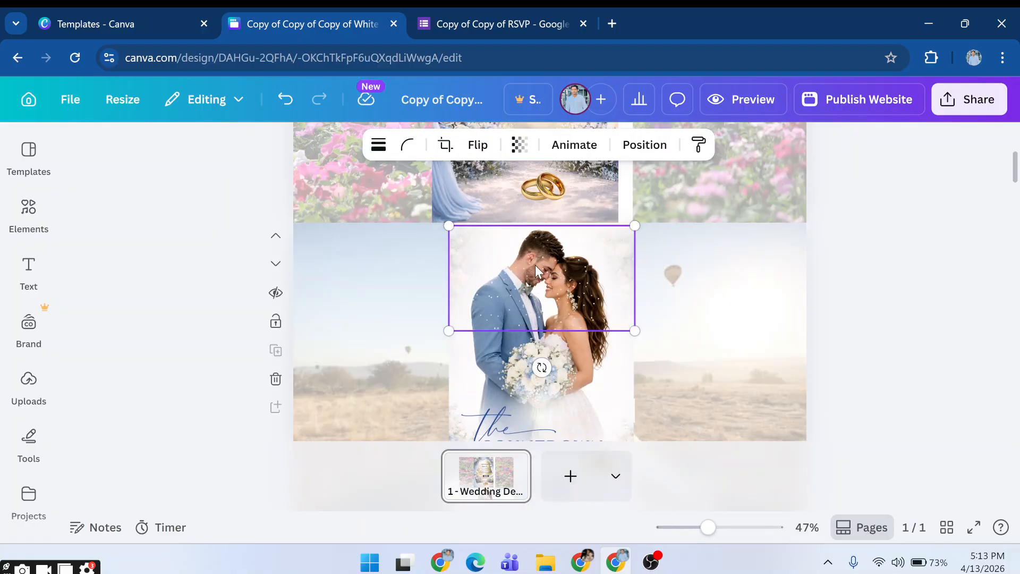
{"action": "left_click_drag", "start_coordinate": [535, 264], "coordinate": [736, 324]}
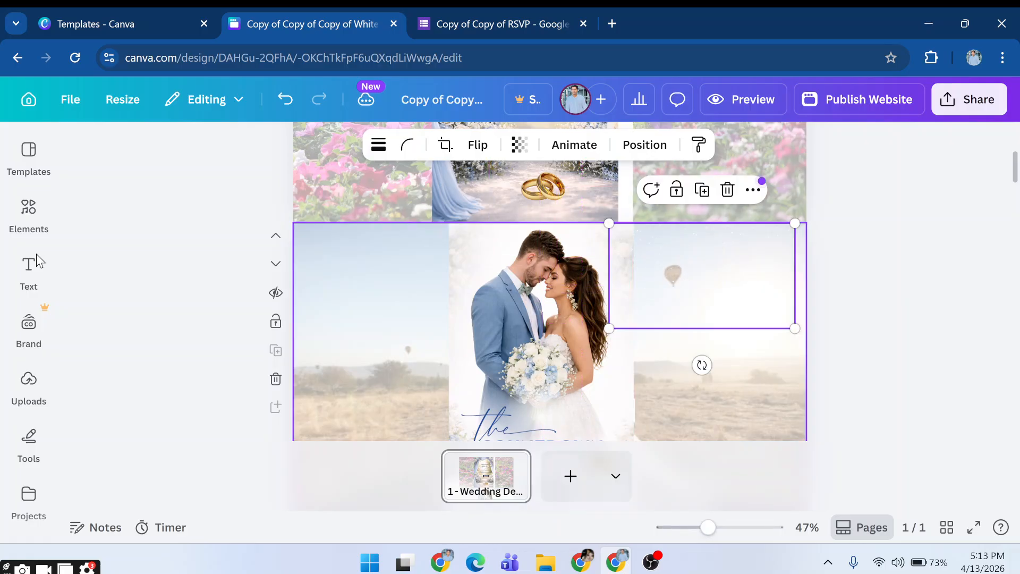
Try the hot-air balloon bride photo as the countdown section's central picture, and move the overlay element back over it.
{"action": "left_click", "coordinate": [26, 226]}
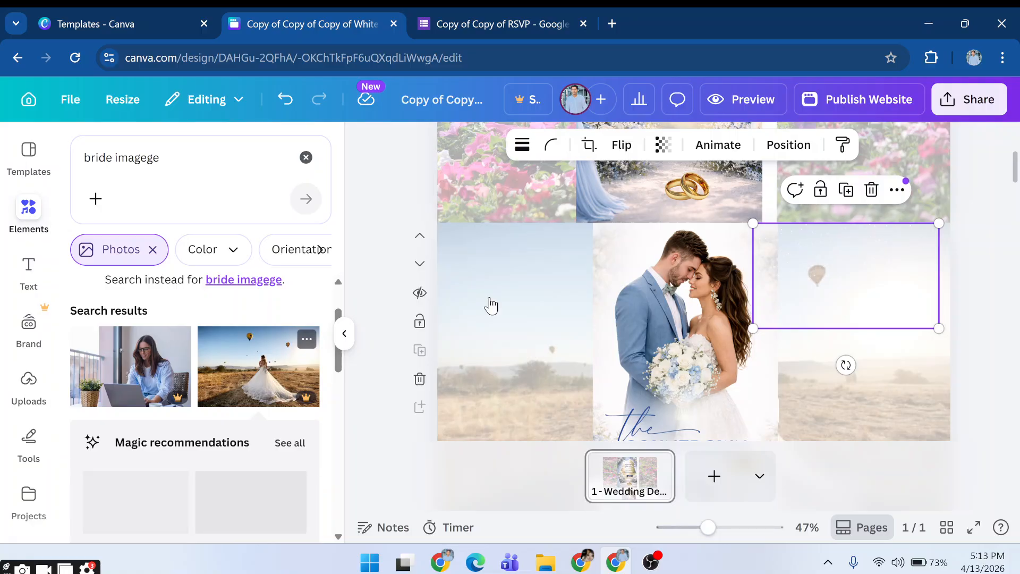
{"action": "left_click_drag", "start_coordinate": [491, 306], "coordinate": [601, 272]}
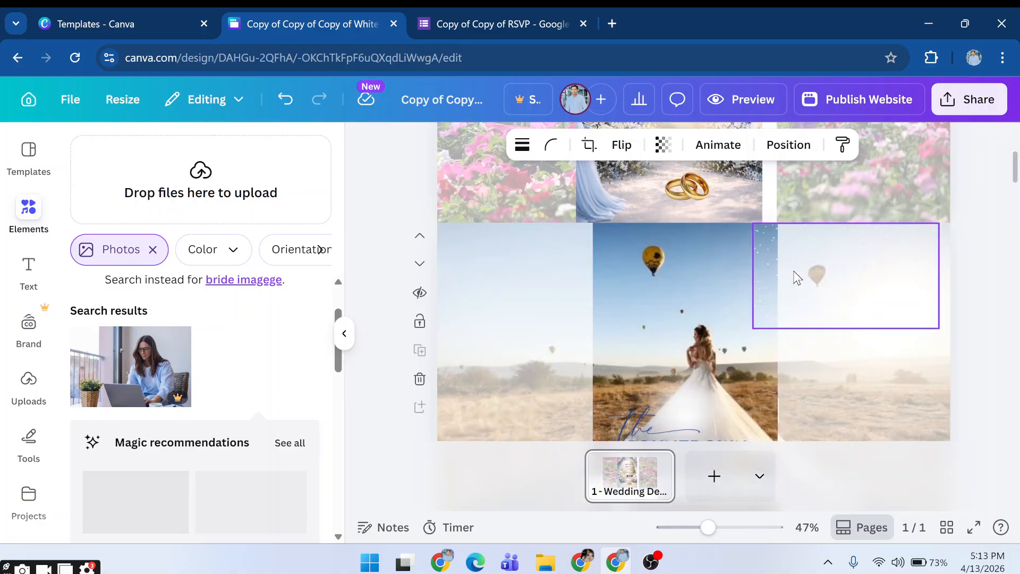
{"action": "left_click_drag", "start_coordinate": [796, 277], "coordinate": [694, 269]}
Open the linked TickCounter page of the countdown widget and start a new countdown there.
{"action": "scroll", "coordinate": [680, 281], "scroll_direction": "down", "scroll_amount": 3}
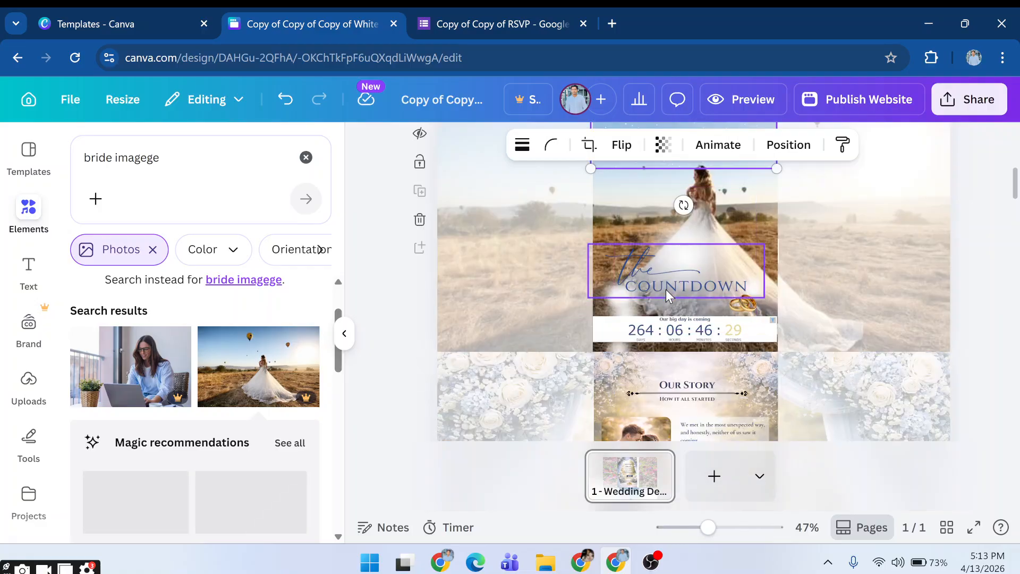
{"action": "left_click", "coordinate": [705, 340]}
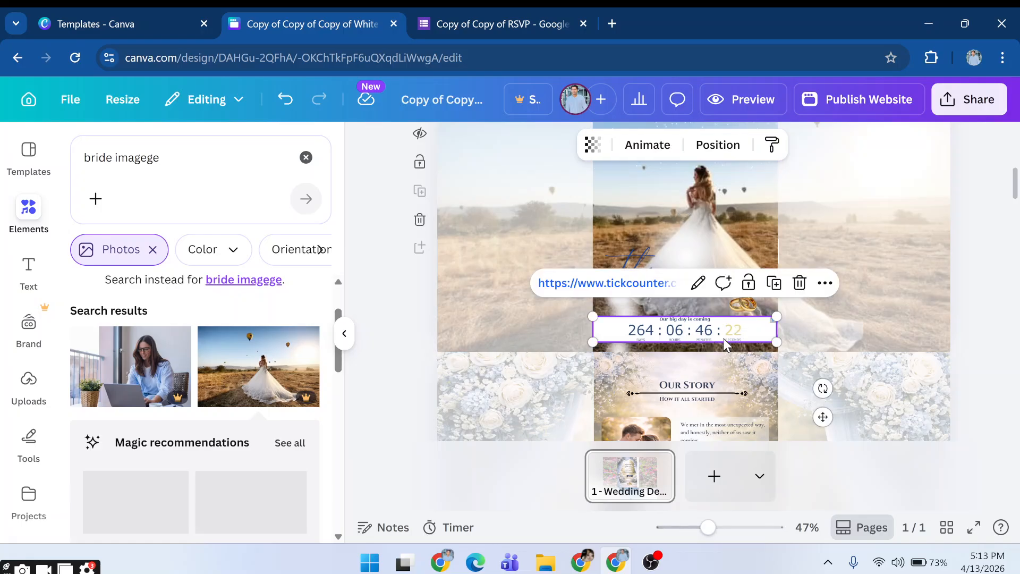
{"action": "left_click", "coordinate": [644, 287]}
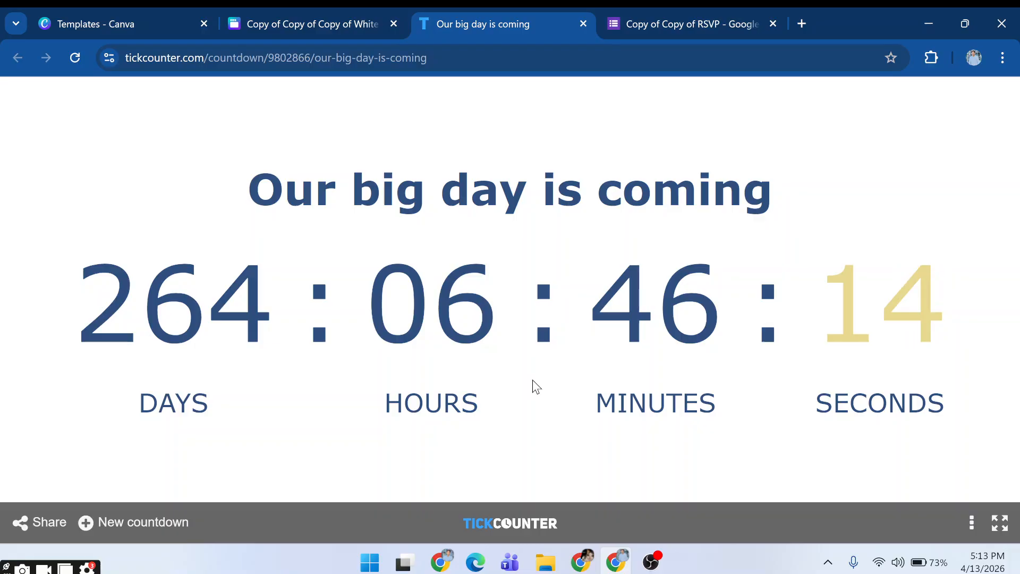
{"action": "left_click", "coordinate": [140, 525]}
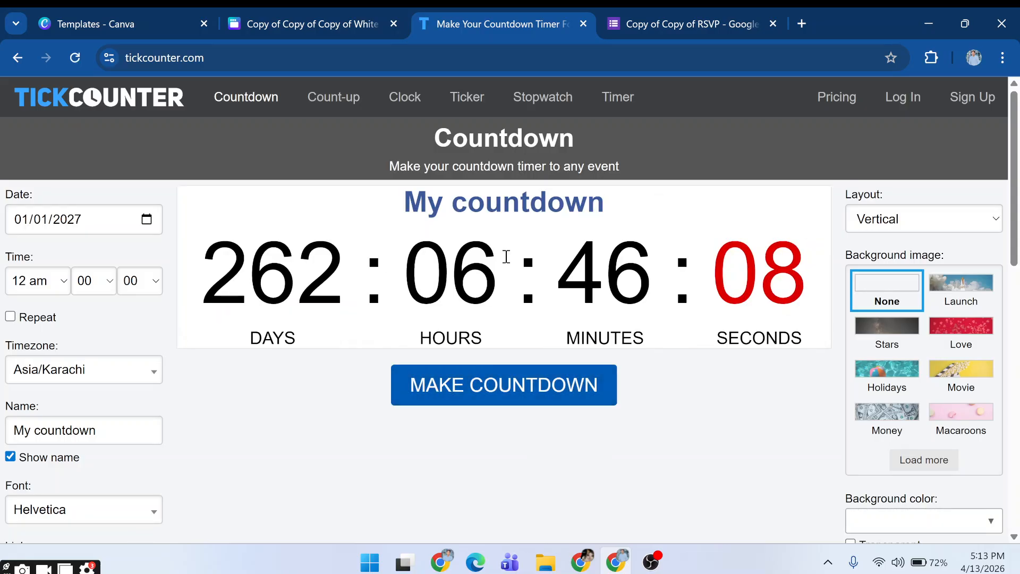
Review the new countdown's settings and set its date to 01/07/2027.
{"action": "double_click", "coordinate": [232, 277]}
{"action": "left_click", "coordinate": [299, 274]}
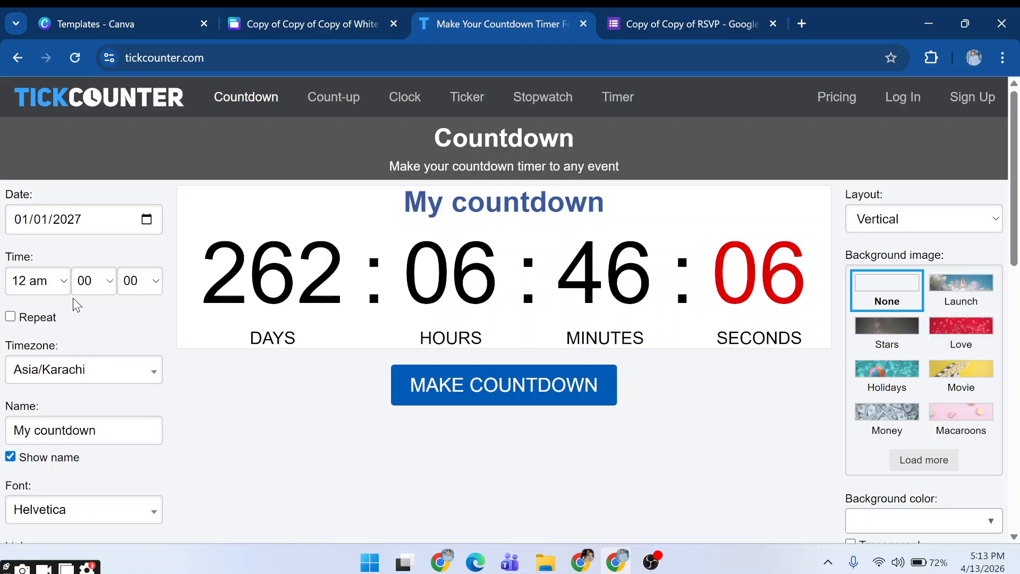
{"action": "scroll", "coordinate": [80, 340], "scroll_direction": "down", "scroll_amount": 2}
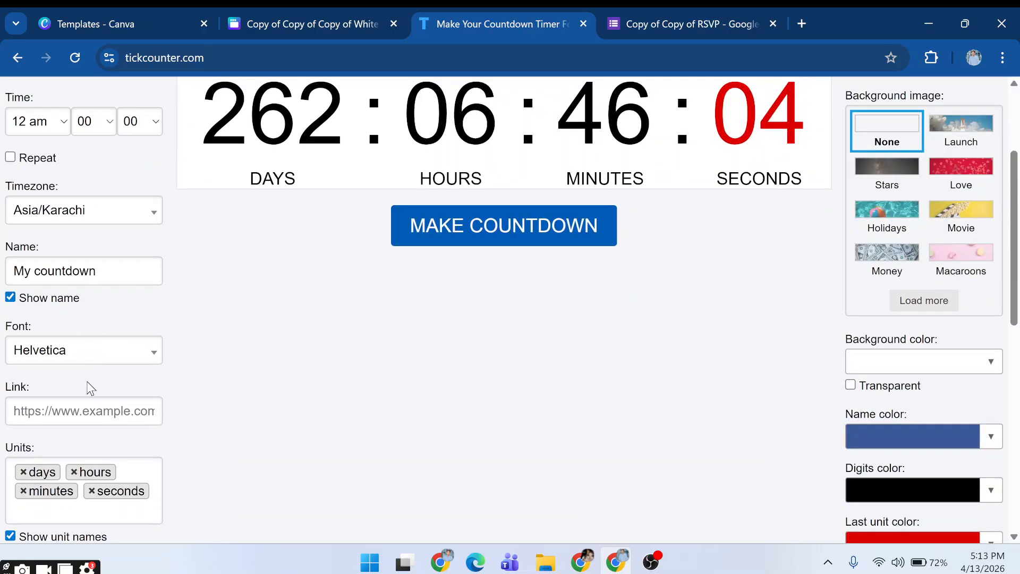
{"action": "scroll", "coordinate": [80, 387], "scroll_direction": "down", "scroll_amount": 1}
{"action": "scroll", "coordinate": [53, 409], "scroll_direction": "down", "scroll_amount": 4}
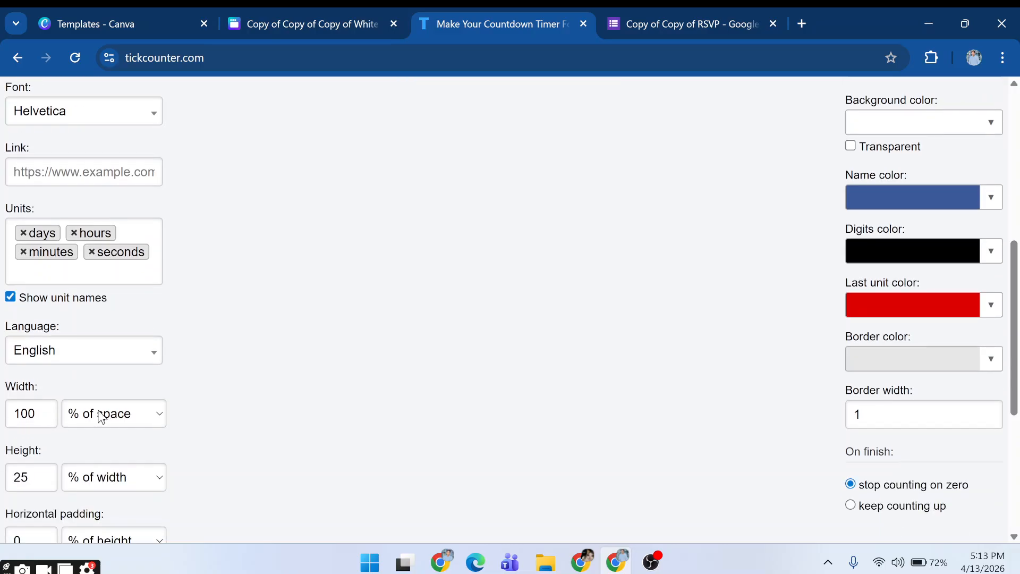
{"action": "scroll", "coordinate": [87, 421], "scroll_direction": "up", "scroll_amount": 7}
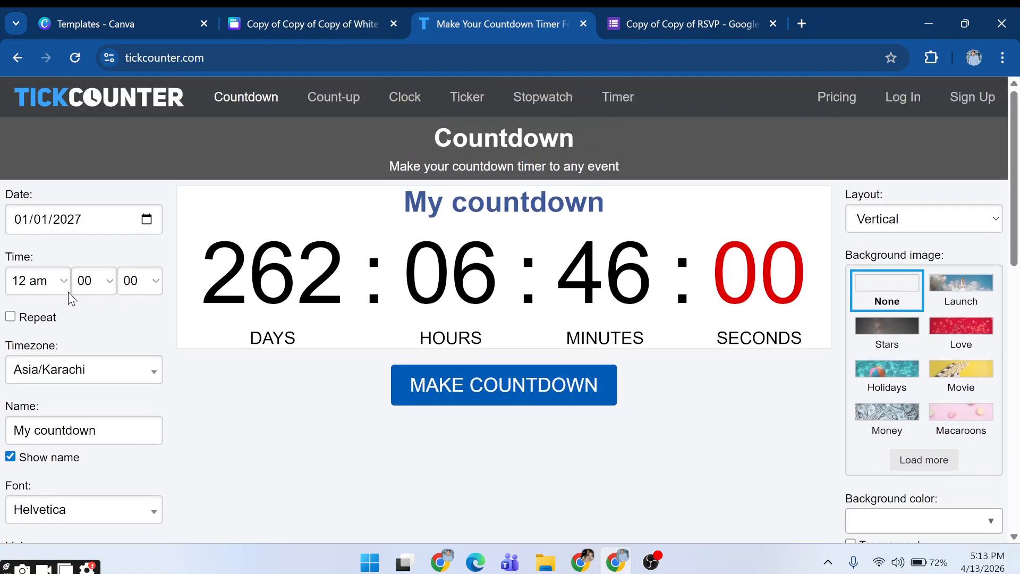
{"action": "left_click", "coordinate": [149, 220]}
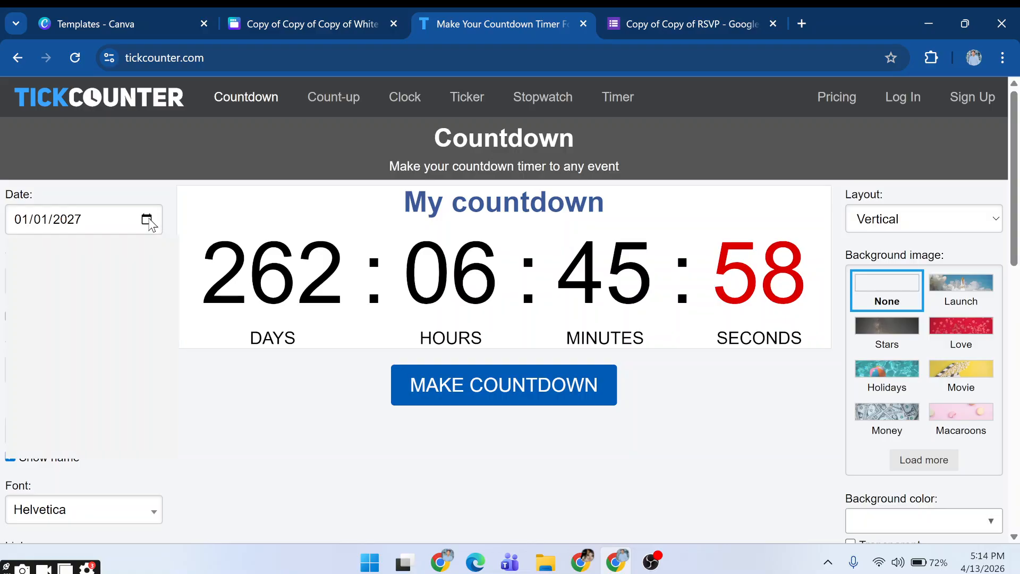
{"action": "left_click", "coordinate": [115, 327]}
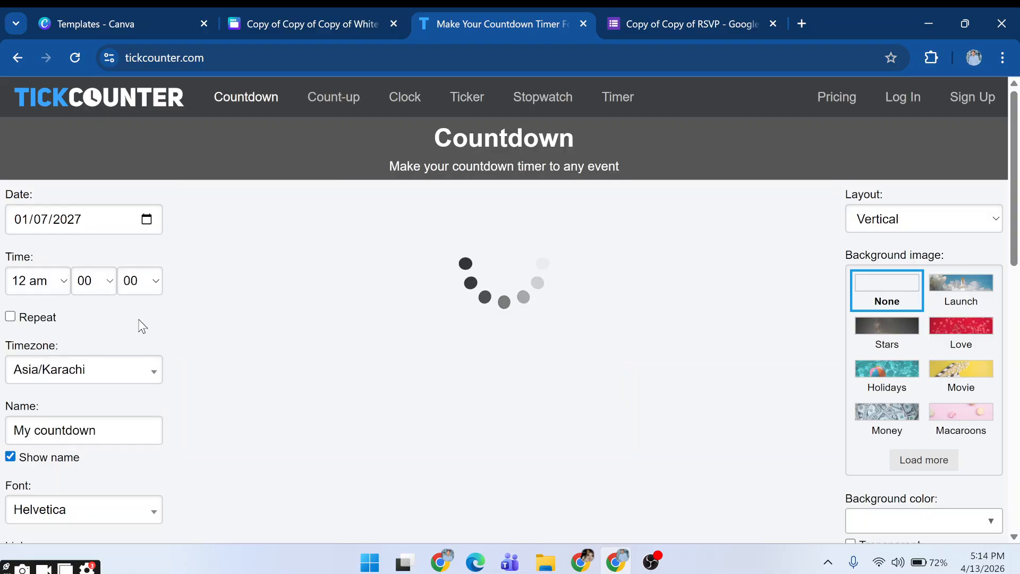
Set the countdown's timezone to Asia/Kathmandu.
{"action": "scroll", "coordinate": [876, 389], "scroll_direction": "down", "scroll_amount": 1}
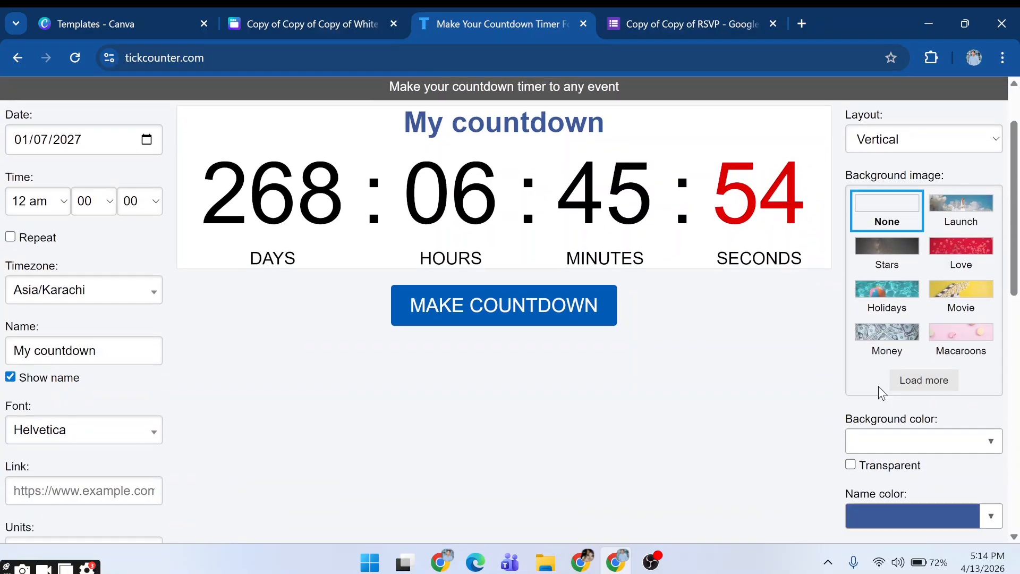
{"action": "scroll", "coordinate": [950, 364], "scroll_direction": "down", "scroll_amount": 3}
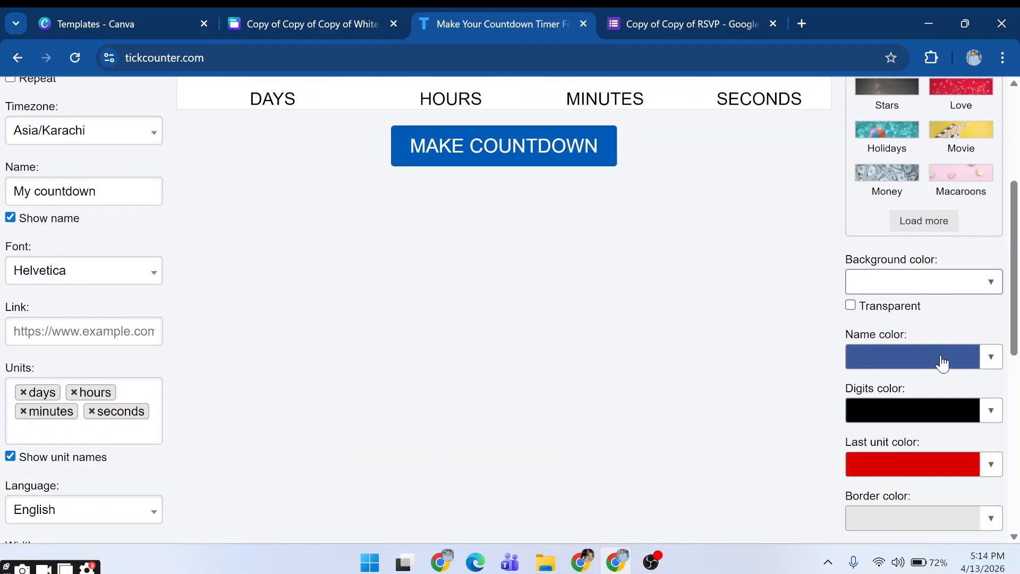
{"action": "scroll", "coordinate": [690, 390], "scroll_direction": "up", "scroll_amount": 4}
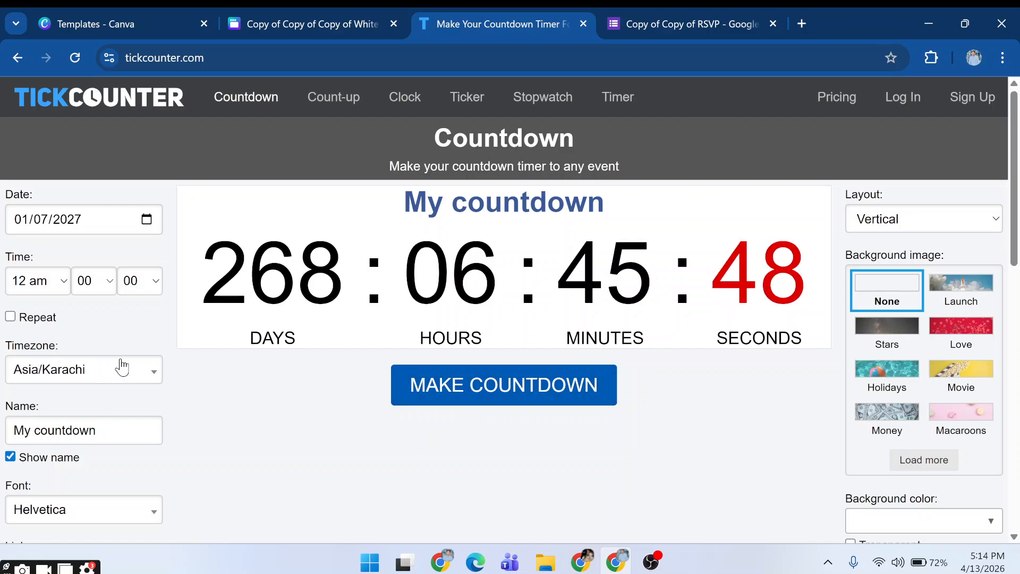
{"action": "left_click", "coordinate": [122, 367]}
{"action": "left_click", "coordinate": [95, 311]}
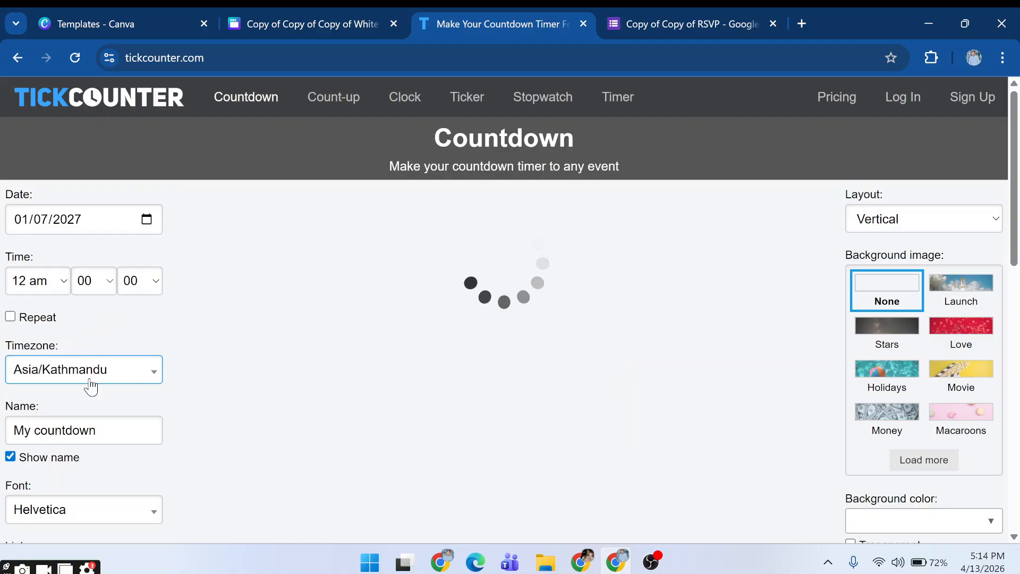
Generate the countdown and open its share link.
{"action": "scroll", "coordinate": [98, 409], "scroll_direction": "down", "scroll_amount": 2}
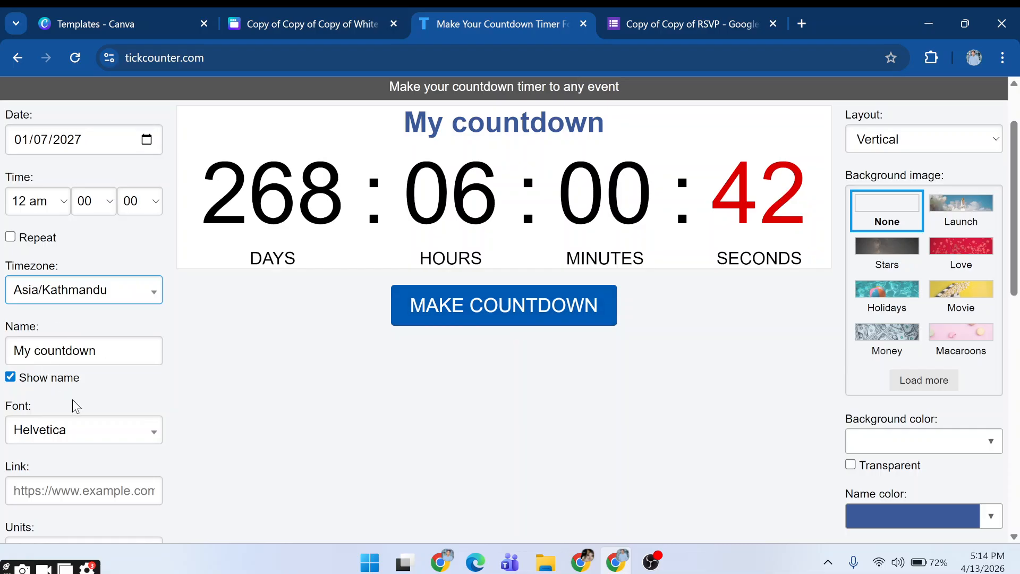
{"action": "scroll", "coordinate": [73, 402], "scroll_direction": "up", "scroll_amount": 2}
{"action": "left_click", "coordinate": [494, 391]}
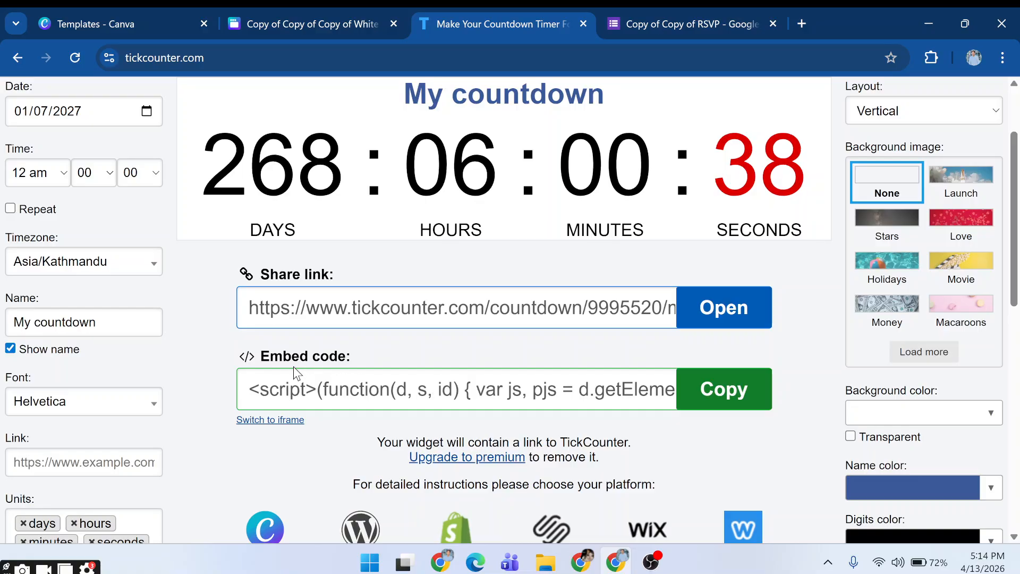
{"action": "left_click_drag", "start_coordinate": [265, 358], "coordinate": [364, 357]}
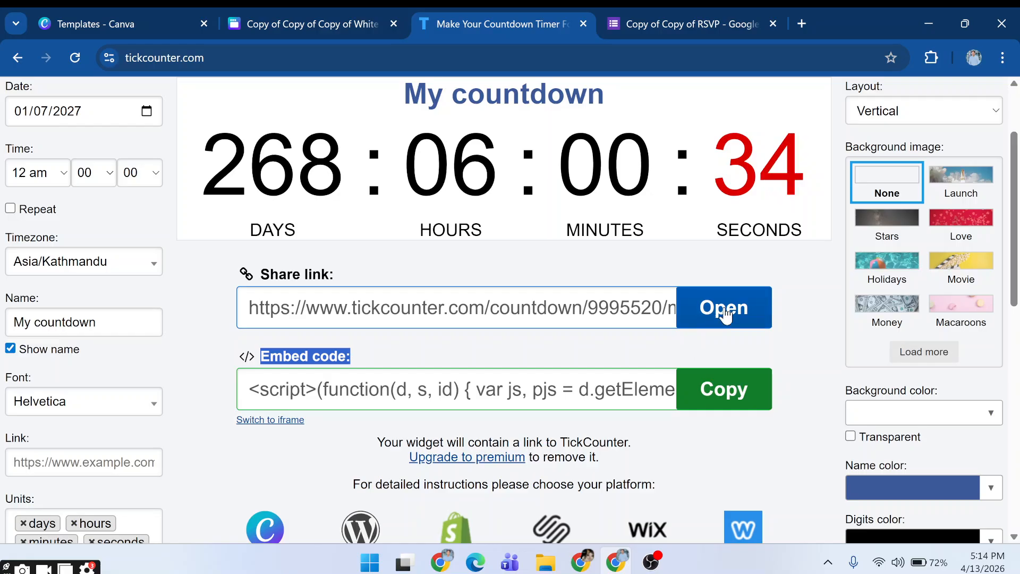
{"action": "left_click", "coordinate": [727, 319]}
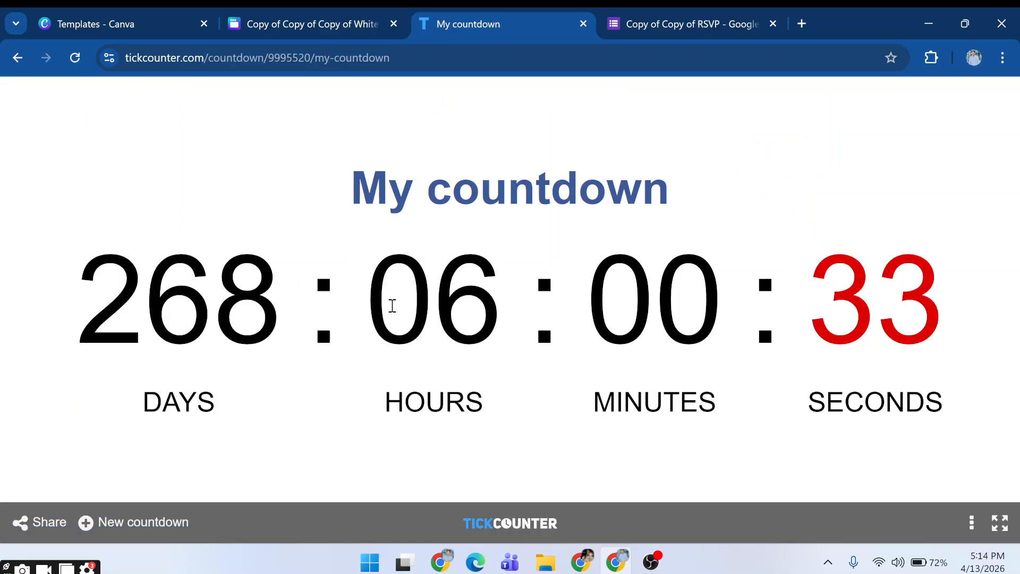
Switch back to the Canva wedding design and select the countdown section's background photo.
{"action": "left_click", "coordinate": [312, 23]}
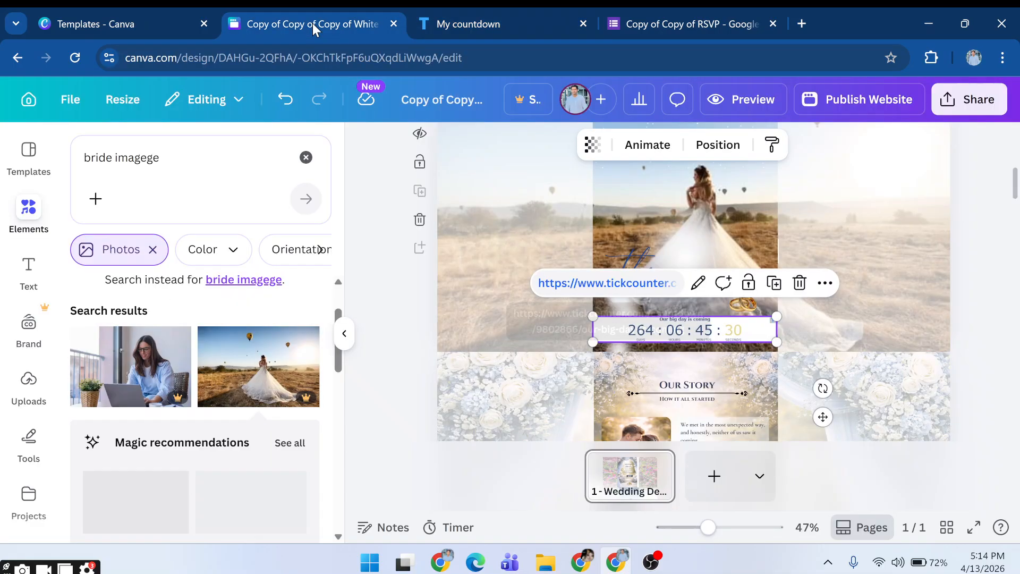
{"action": "left_click", "coordinate": [519, 289]}
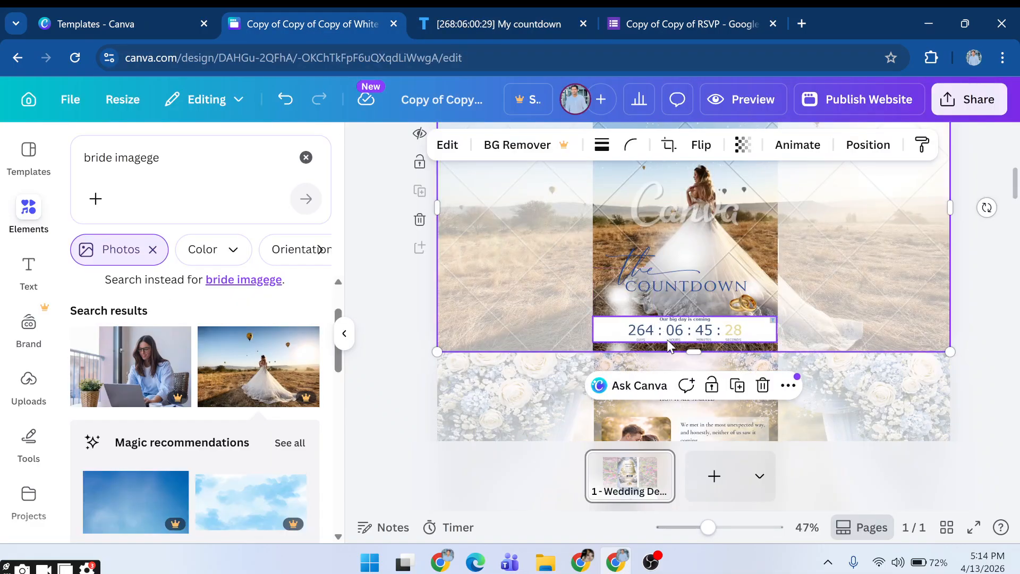
{"action": "left_click", "coordinate": [661, 336]}
{"action": "left_click", "coordinate": [499, 254]}
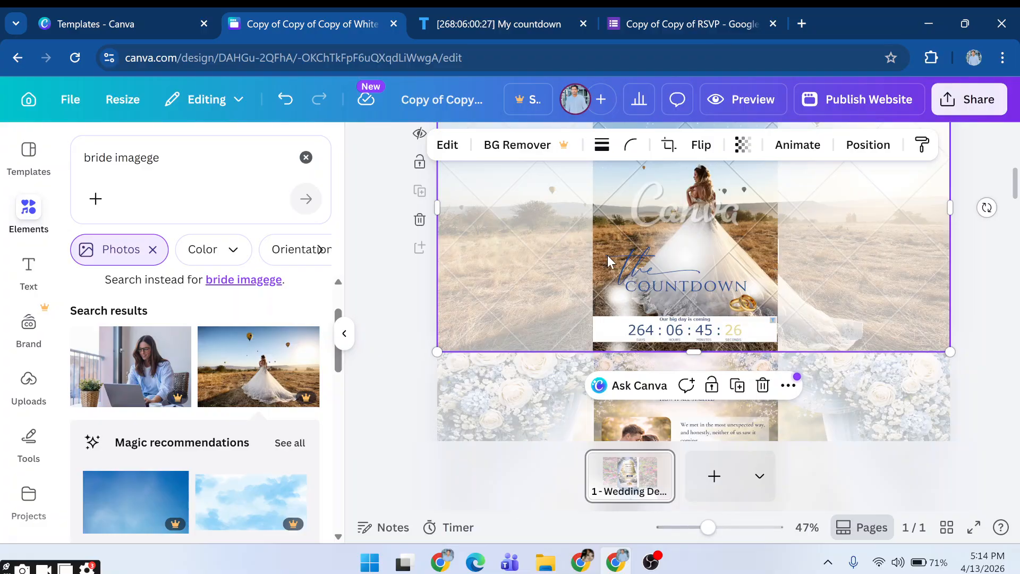
{"action": "scroll", "coordinate": [557, 285], "scroll_direction": "up", "scroll_amount": 3}
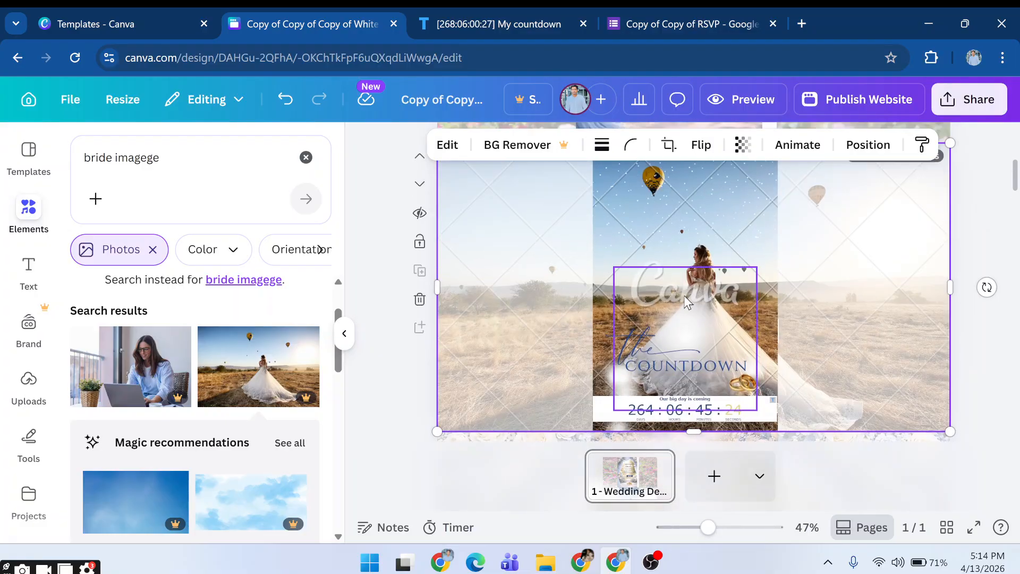
Try placing the photo of a bride in a red dress in the countdown section from the photo results.
{"action": "mouse_move", "coordinate": [307, 398]}
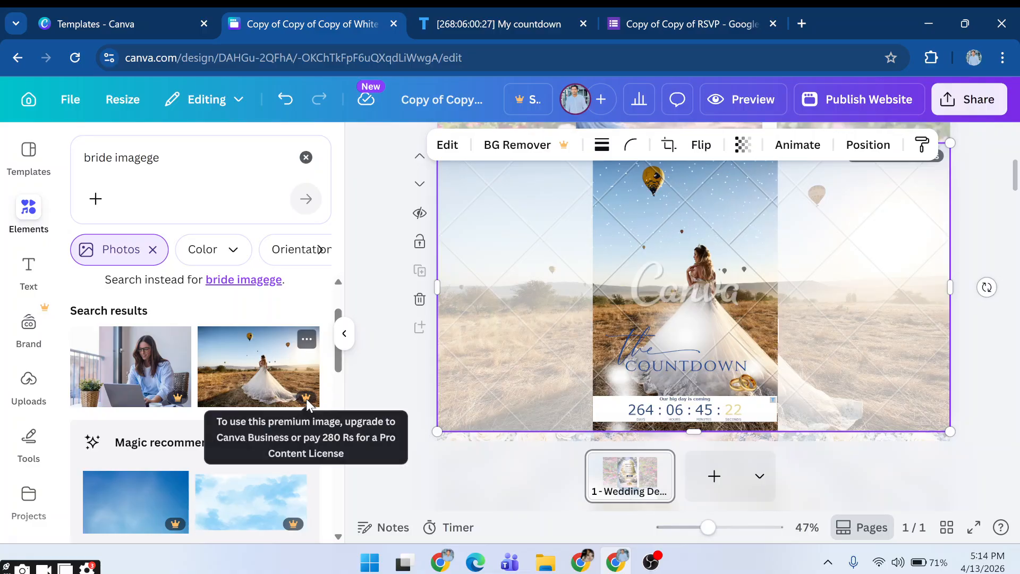
{"action": "scroll", "coordinate": [308, 394], "scroll_direction": "down", "scroll_amount": 3}
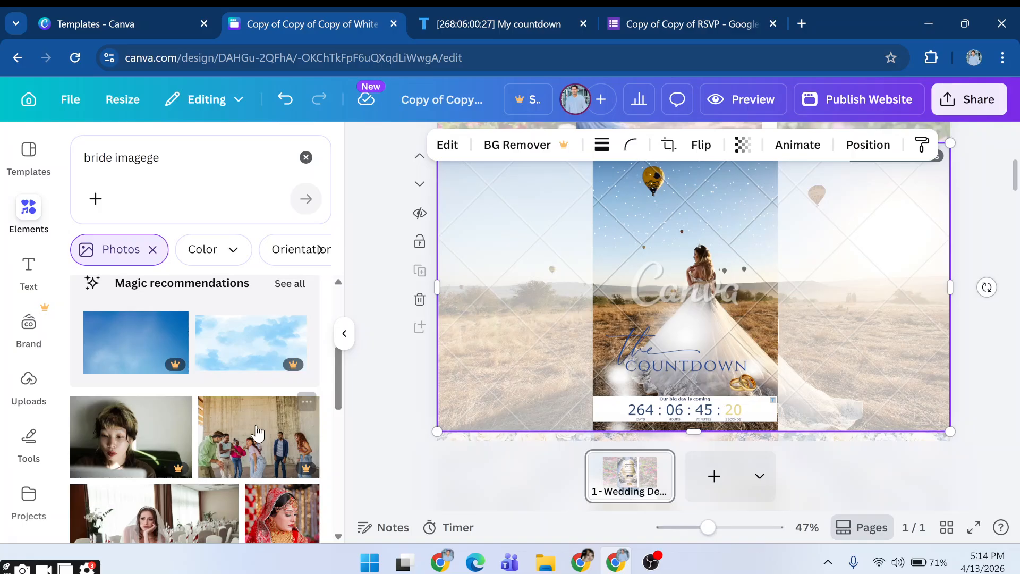
{"action": "scroll", "coordinate": [257, 433], "scroll_direction": "down", "scroll_amount": 3}
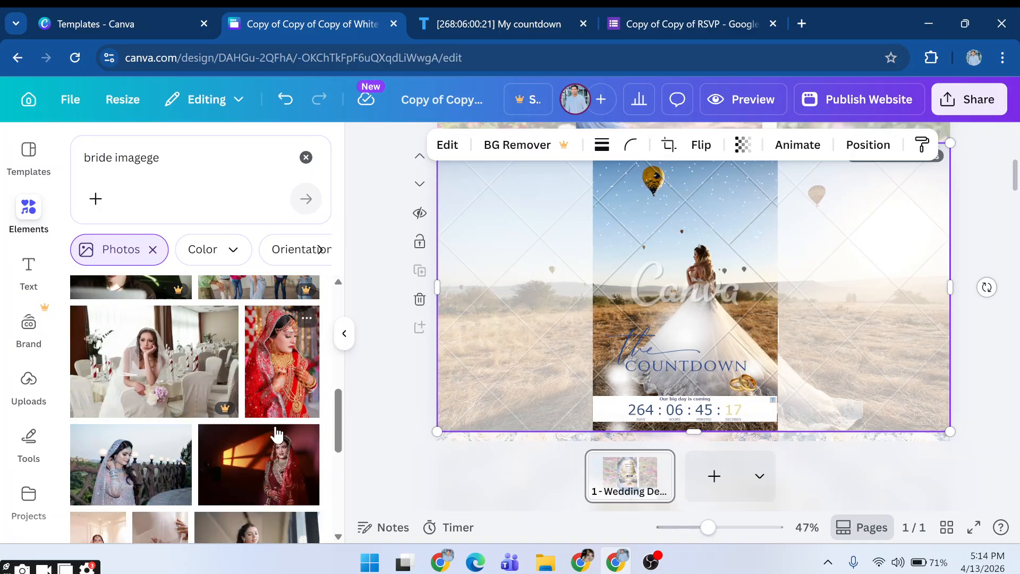
{"action": "left_click_drag", "start_coordinate": [276, 434], "coordinate": [606, 279]}
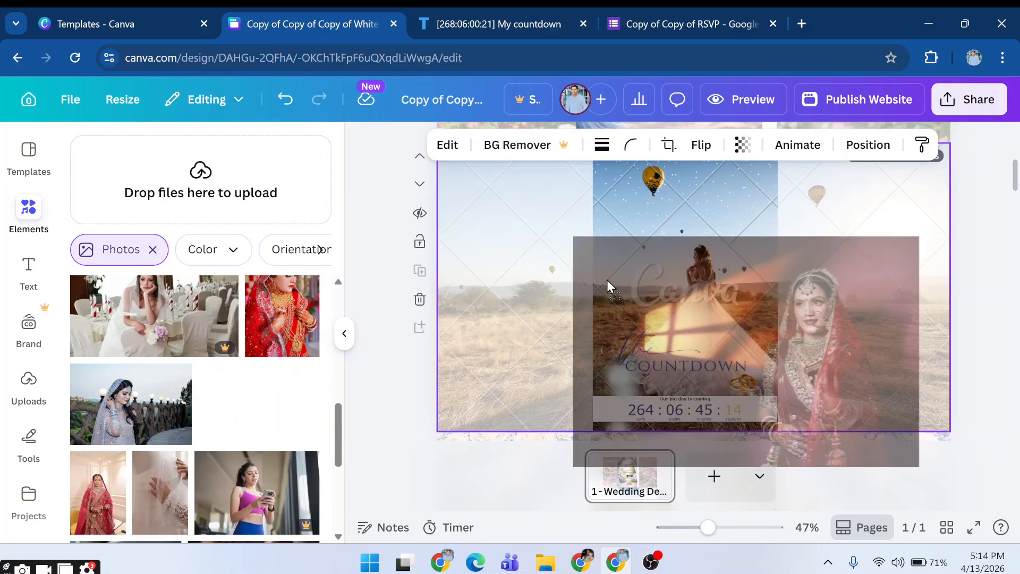
{"action": "left_click_drag", "start_coordinate": [607, 279], "coordinate": [510, 240]}
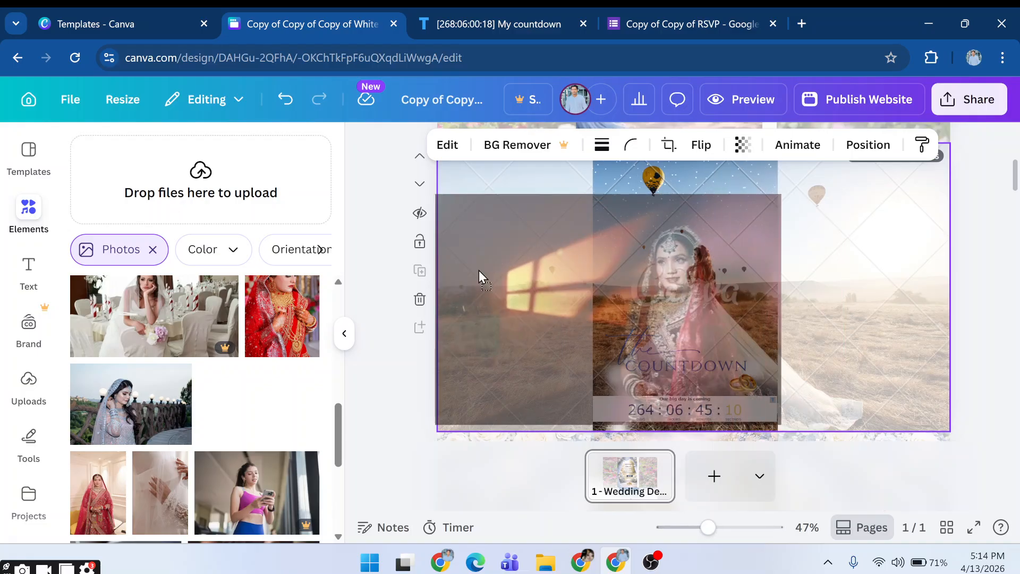
{"action": "left_click_drag", "start_coordinate": [479, 270], "coordinate": [479, 269]}
Undo the recent photo changes in the countdown section until the original couple pictures are back in the centre and background.
{"action": "left_click", "coordinate": [284, 108]}
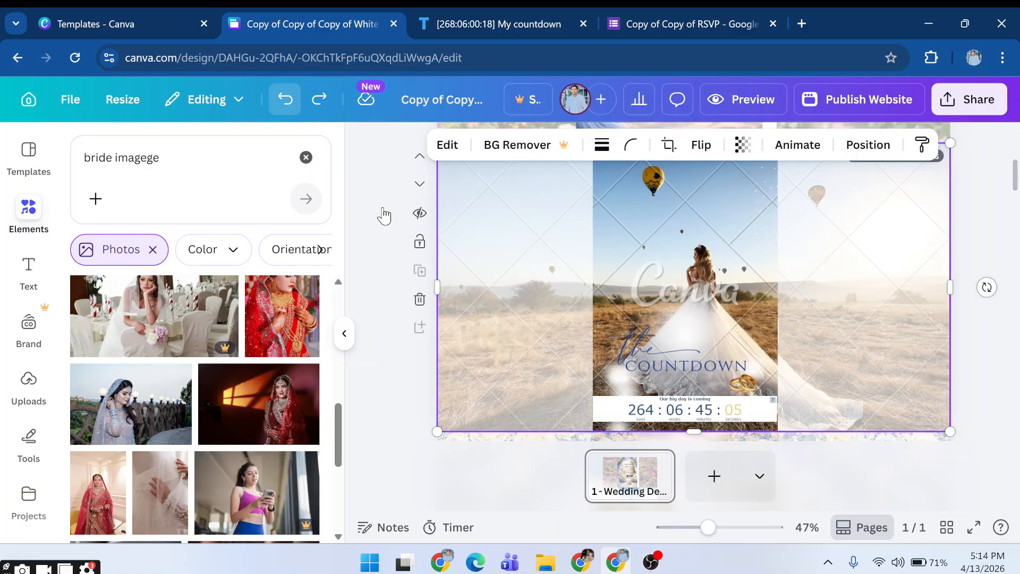
{"action": "left_click", "coordinate": [285, 102]}
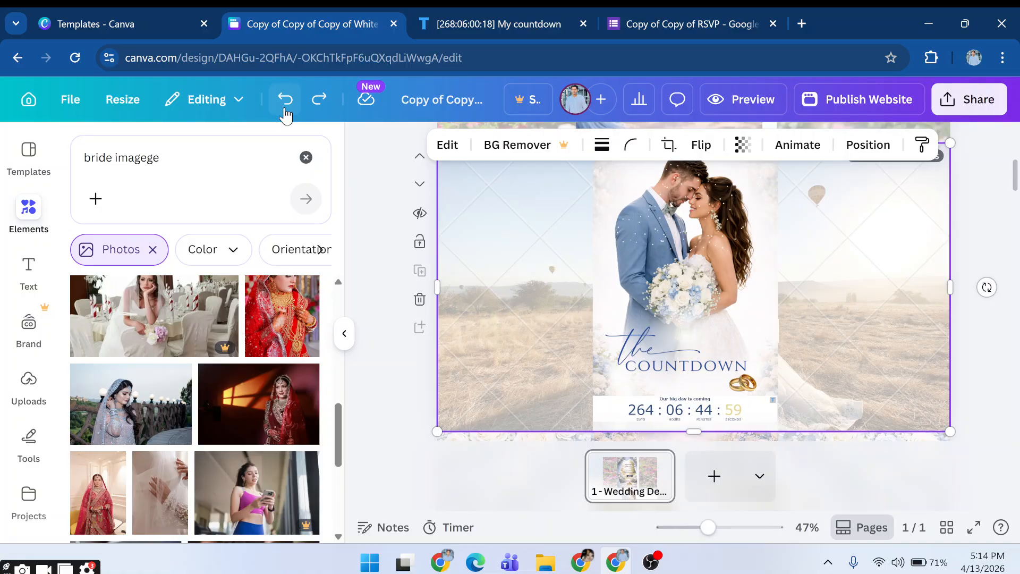
{"action": "left_click", "coordinate": [286, 105]}
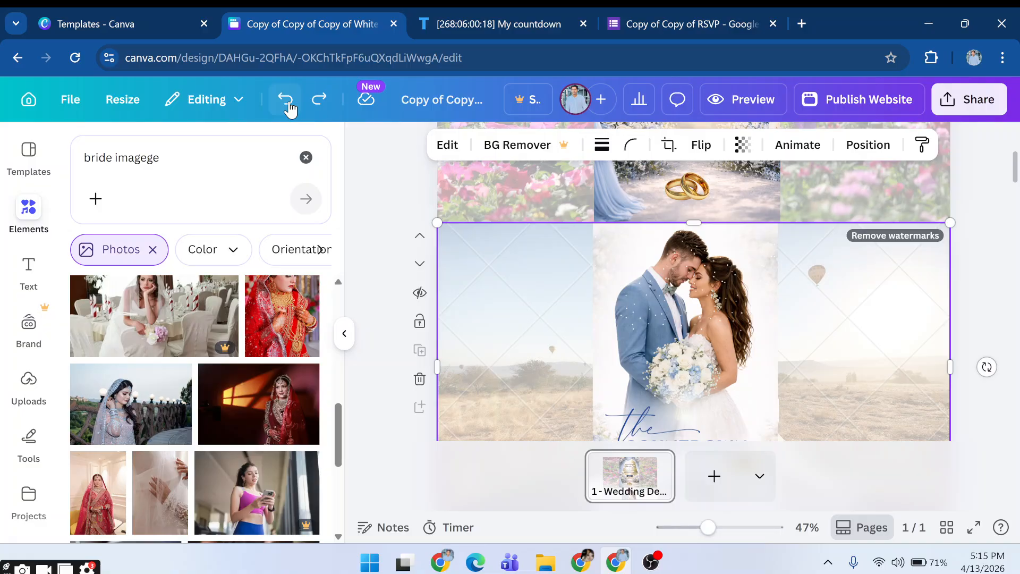
{"action": "left_click", "coordinate": [287, 101]}
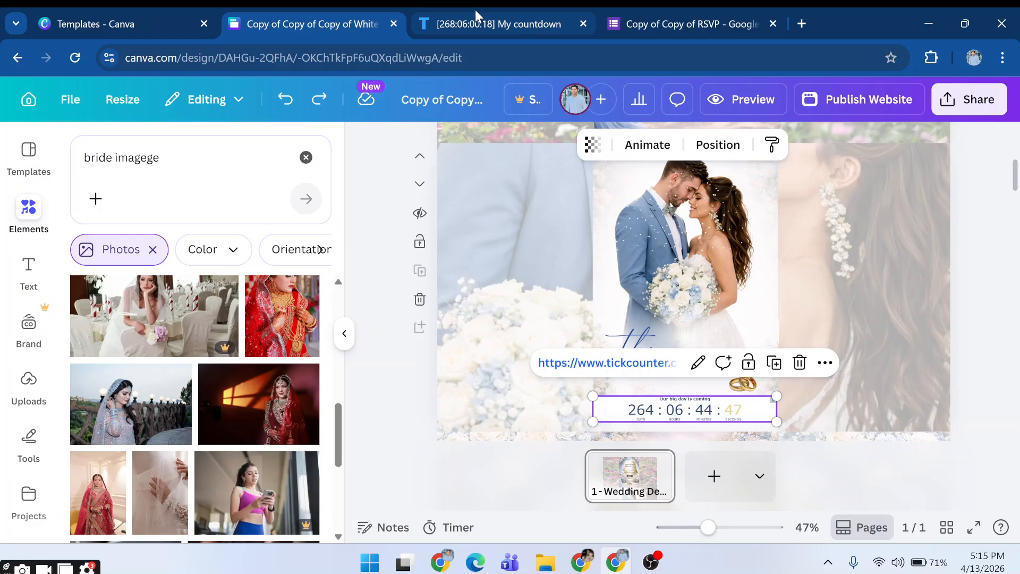
Switch to TickCounter and generate another new countdown with the default settings.
{"action": "left_click", "coordinate": [475, 10]}
{"action": "left_click", "coordinate": [152, 512]}
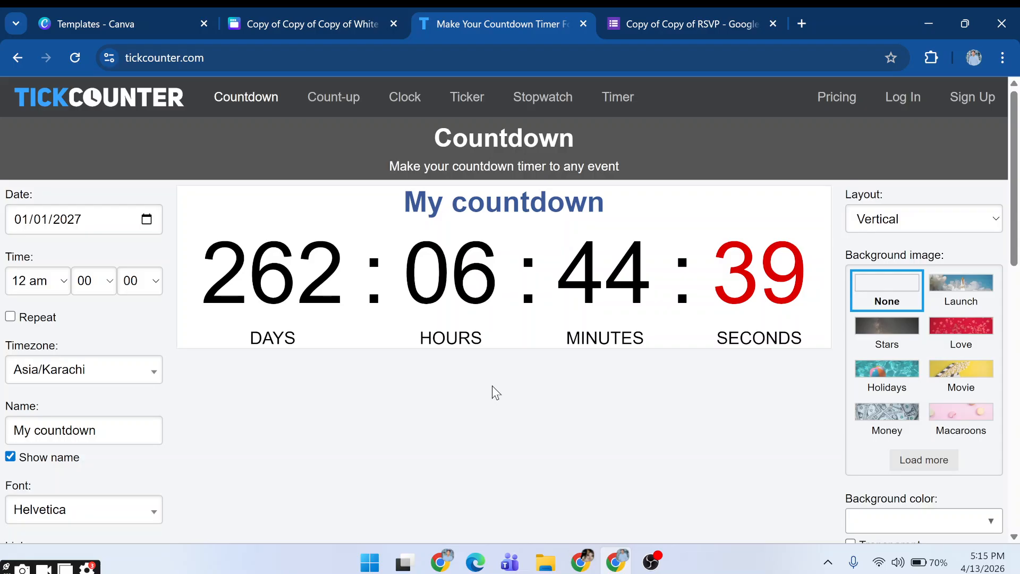
{"action": "scroll", "coordinate": [495, 392], "scroll_direction": "down", "scroll_amount": 2}
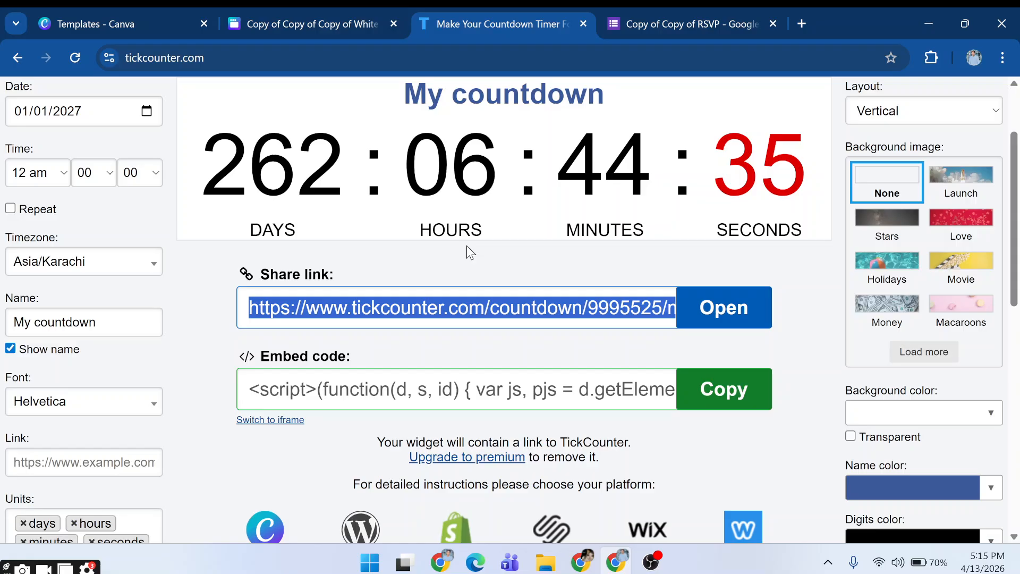
{"action": "key", "text": "ctrl+shift+Tab"}
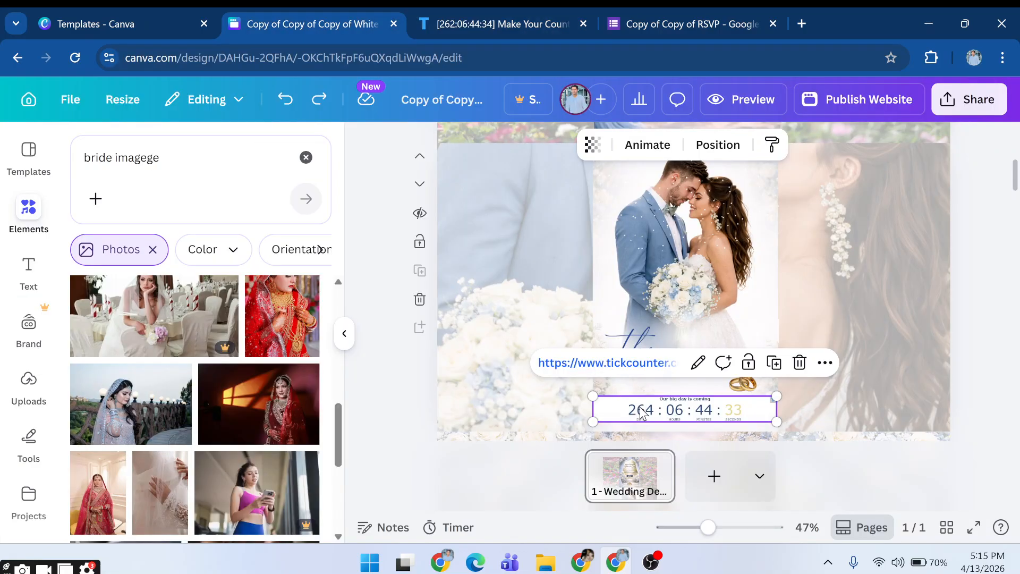
{"action": "left_click", "coordinate": [696, 365]}
{"action": "type", "text": "https://www.tickcounter.com/countdown/9995525/my-countdown"}
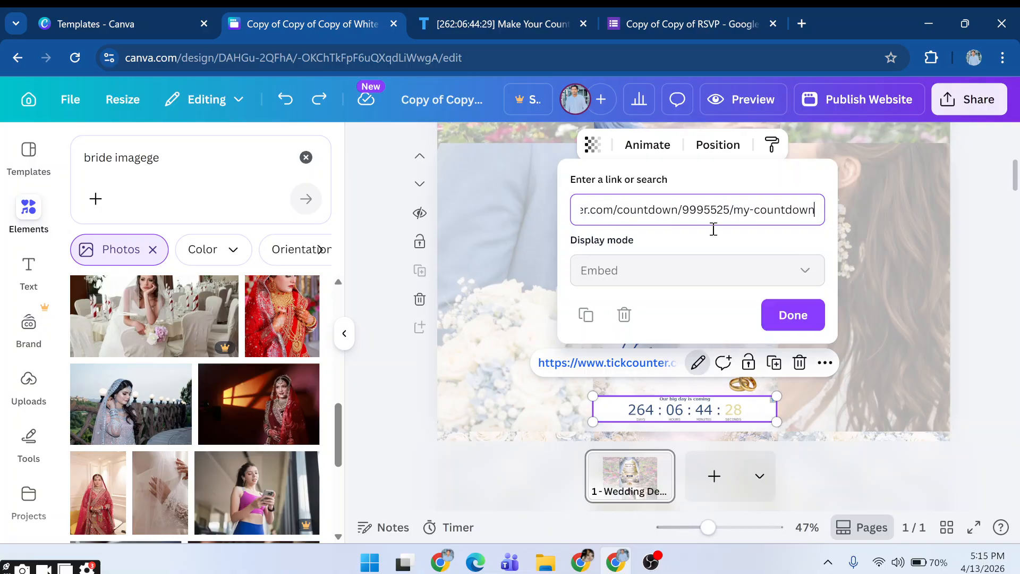
{"action": "left_click", "coordinate": [796, 319]}
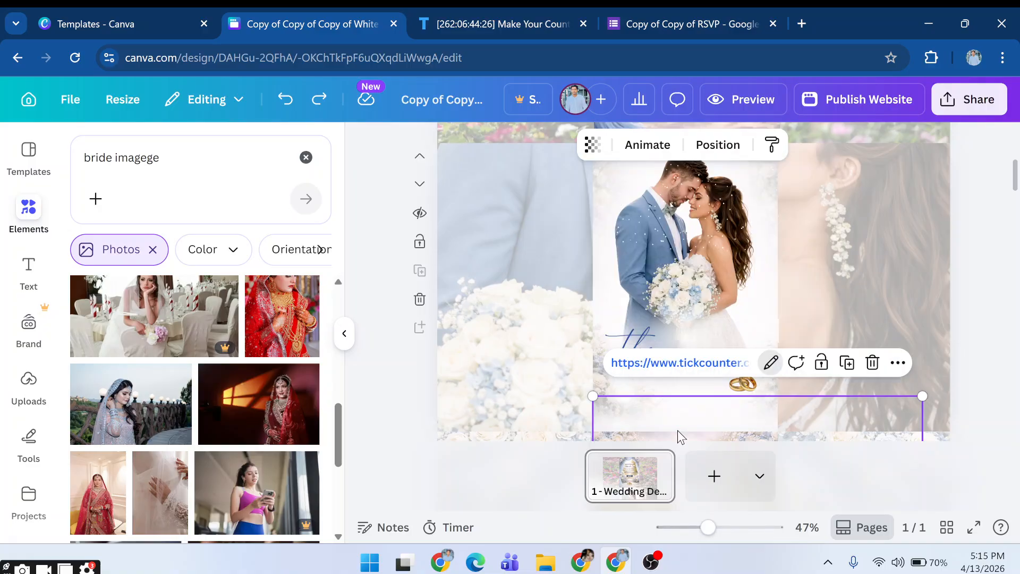
Shrink the countdown embed and position it under the Countdown heading, within the white centre column above the Our Story section.
{"action": "scroll", "coordinate": [553, 404], "scroll_direction": "down", "scroll_amount": 1}
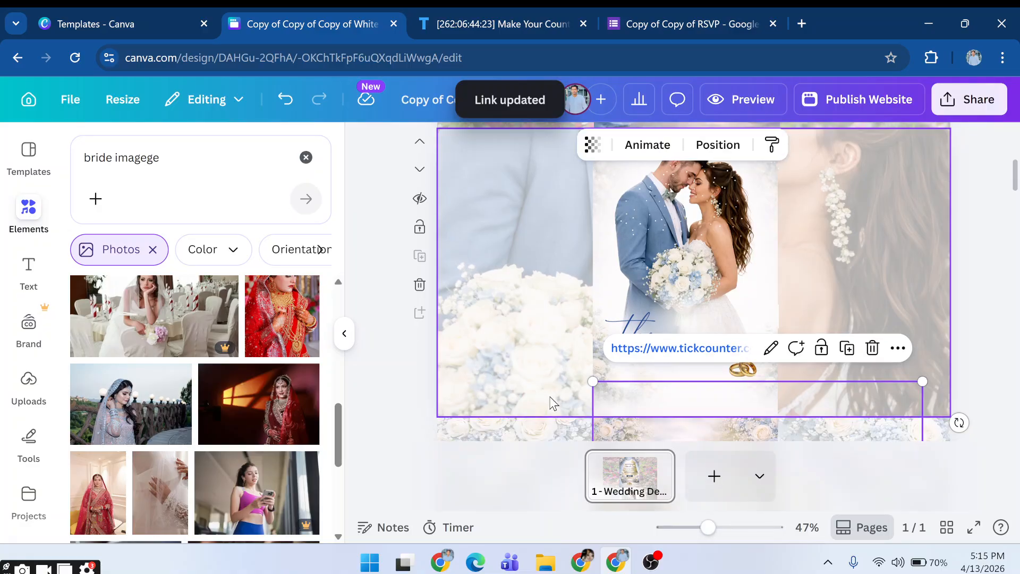
{"action": "scroll", "coordinate": [552, 403], "scroll_direction": "down", "scroll_amount": 3}
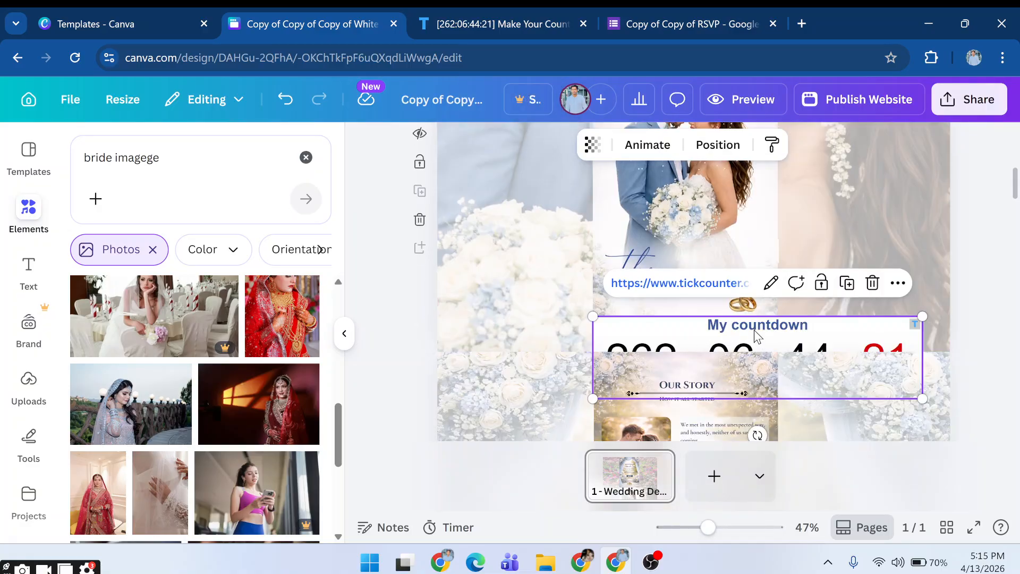
{"action": "left_click_drag", "start_coordinate": [742, 314], "coordinate": [728, 286]}
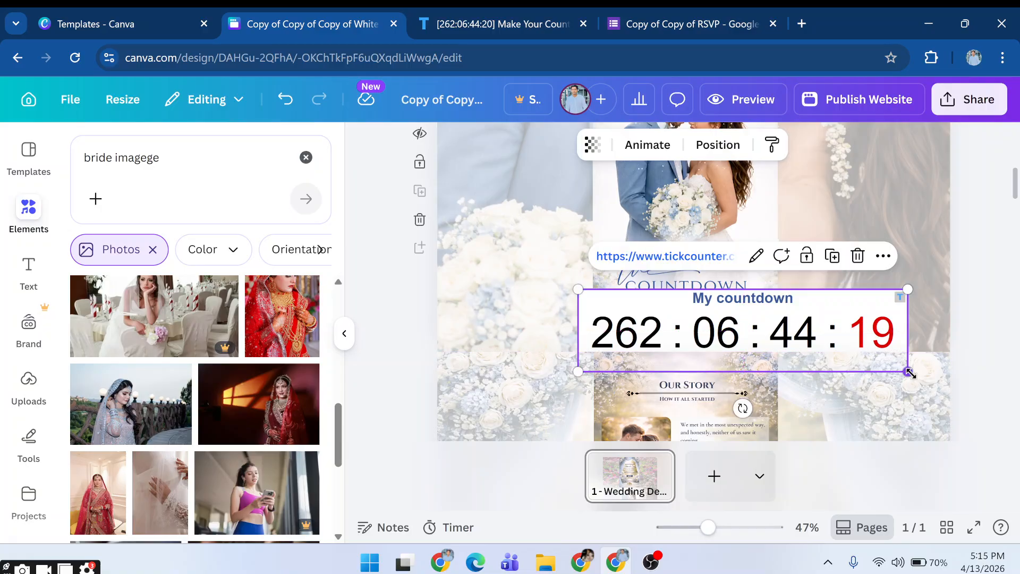
{"action": "left_click_drag", "start_coordinate": [862, 357], "coordinate": [674, 334]}
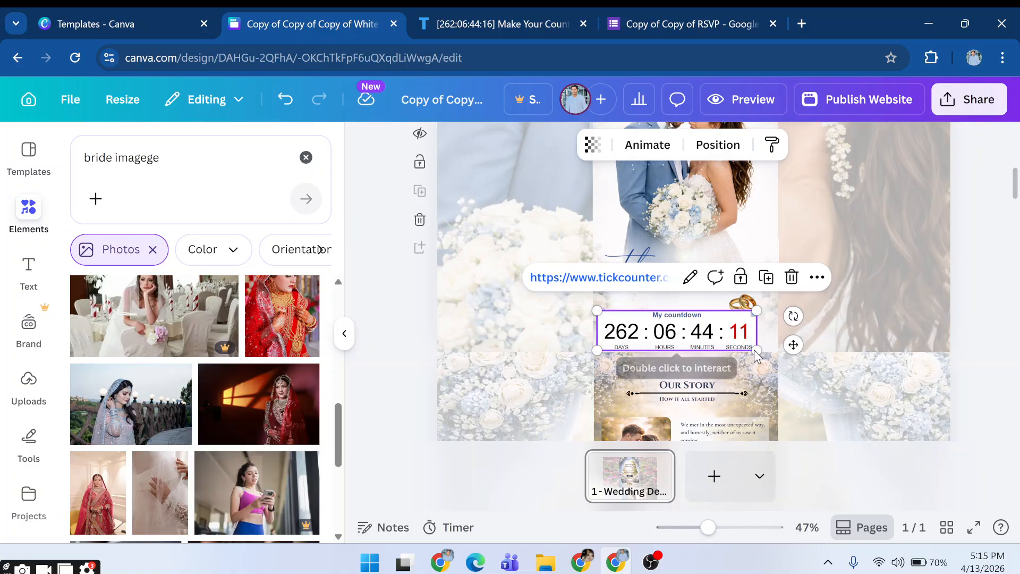
{"action": "left_click_drag", "start_coordinate": [756, 349], "coordinate": [700, 335]}
{"action": "left_click", "coordinate": [978, 315]}
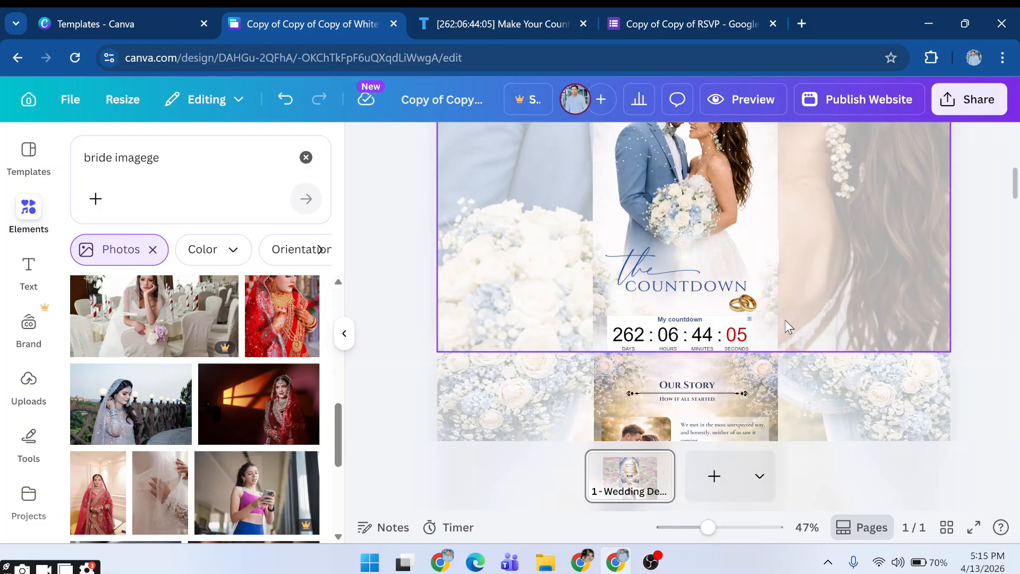
{"action": "left_click", "coordinate": [709, 326]}
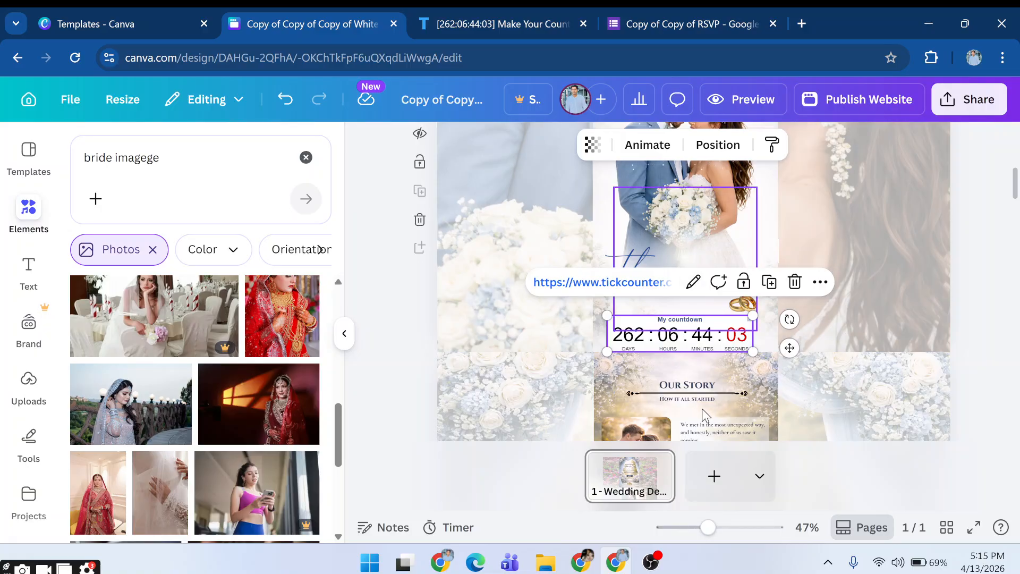
Replace the couple photo in the Our Story section with the photo of the bride in a pale blue dress and veil.
{"action": "scroll", "coordinate": [700, 393], "scroll_direction": "down", "scroll_amount": 3}
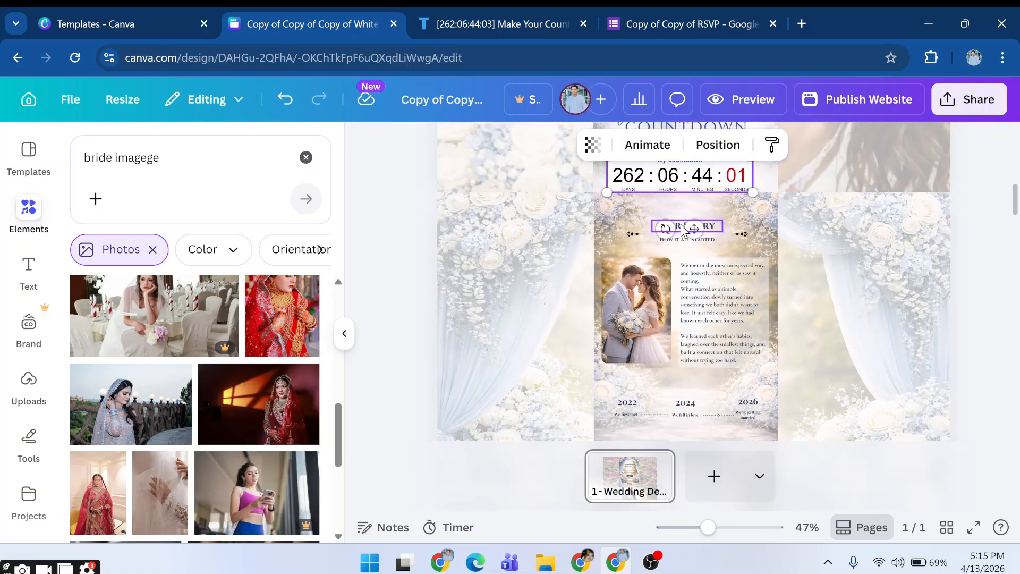
{"action": "left_click", "coordinate": [650, 303]}
{"action": "double_click", "coordinate": [651, 308]}
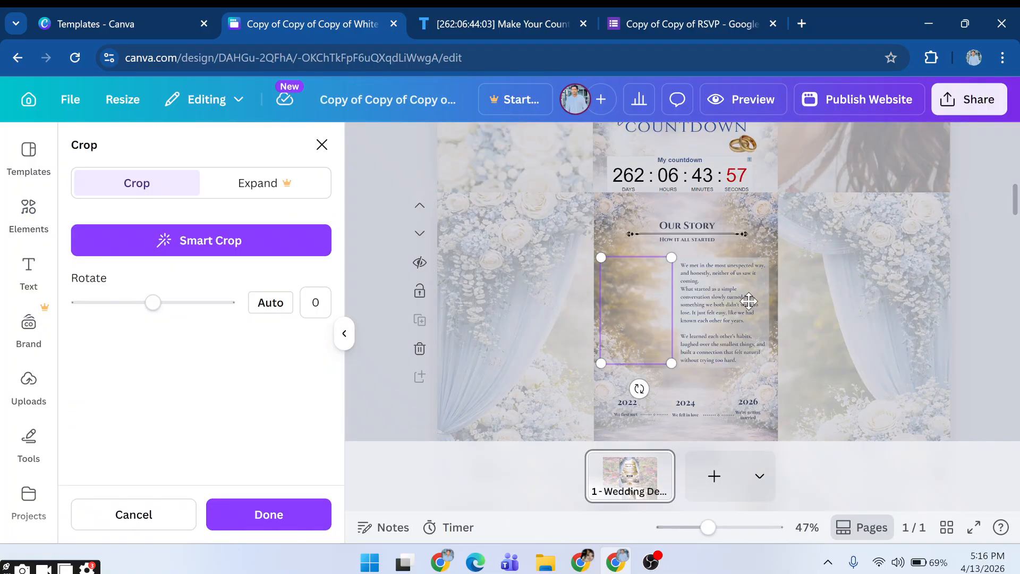
{"action": "key", "text": "Escape"}
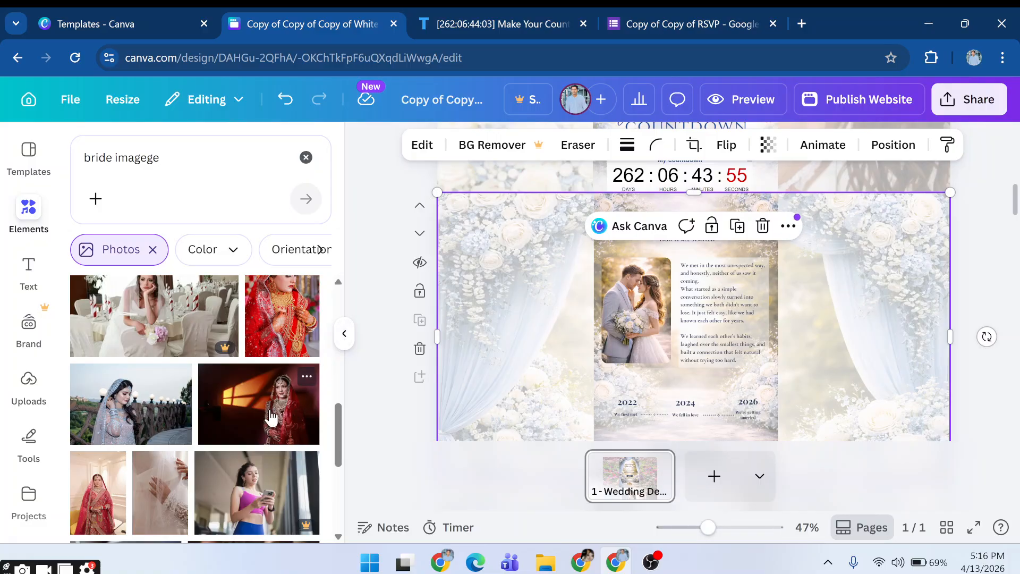
{"action": "left_click_drag", "start_coordinate": [150, 394], "coordinate": [641, 286]}
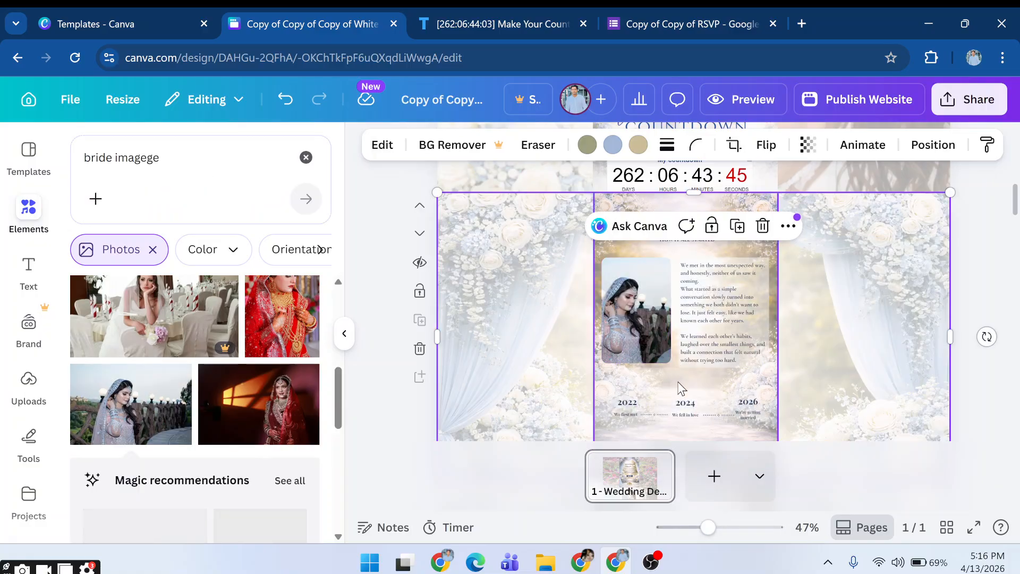
Examine the Wedding Day timeline and open the wedding ceremony text for editing.
{"action": "scroll", "coordinate": [627, 248], "scroll_direction": "down", "scroll_amount": 3}
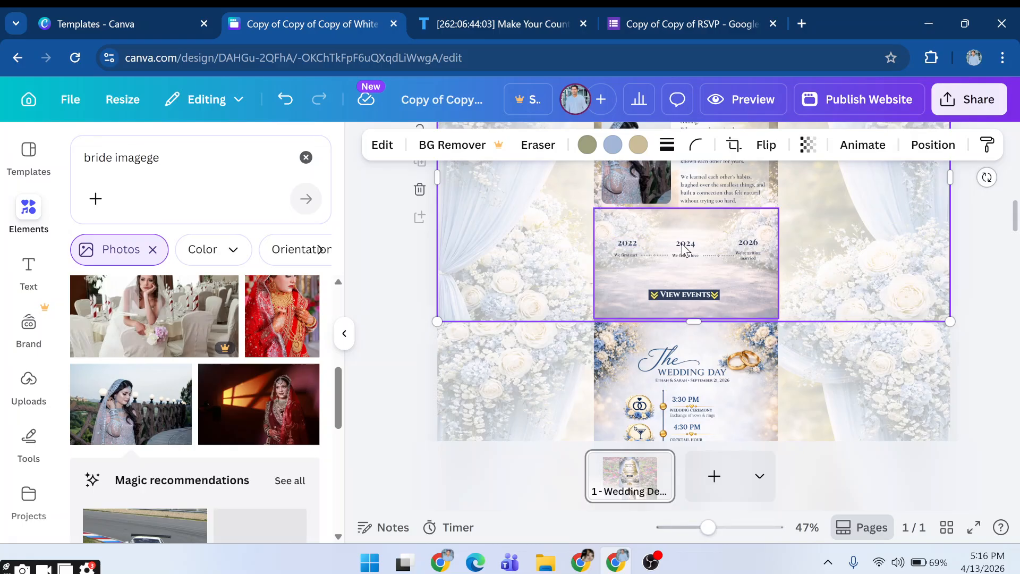
{"action": "scroll", "coordinate": [681, 321], "scroll_direction": "down", "scroll_amount": 2}
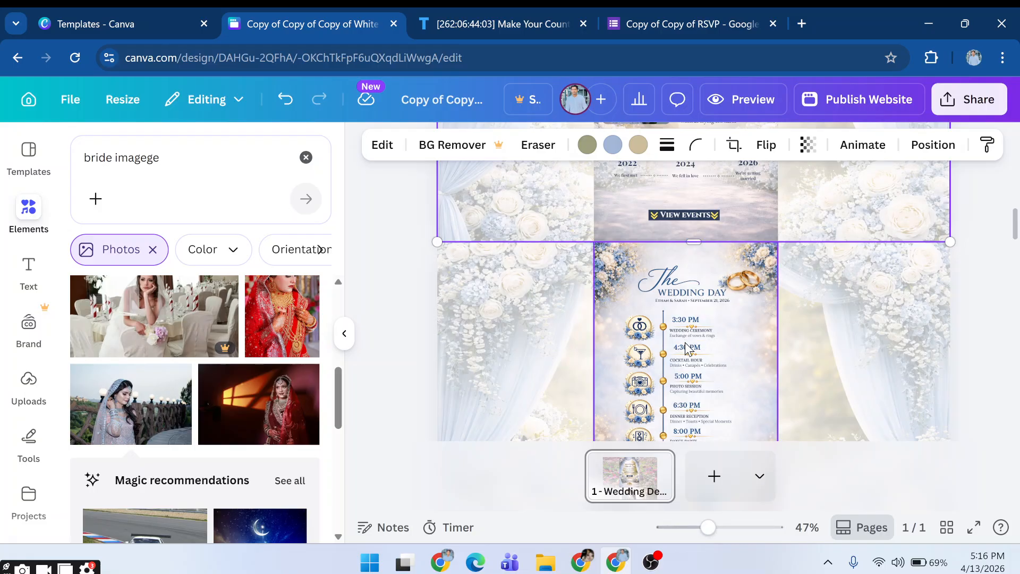
{"action": "scroll", "coordinate": [686, 344], "scroll_direction": "up", "scroll_amount": 5, "text": "ctrl"}
{"action": "scroll", "coordinate": [692, 340], "scroll_direction": "down", "scroll_amount": 4}
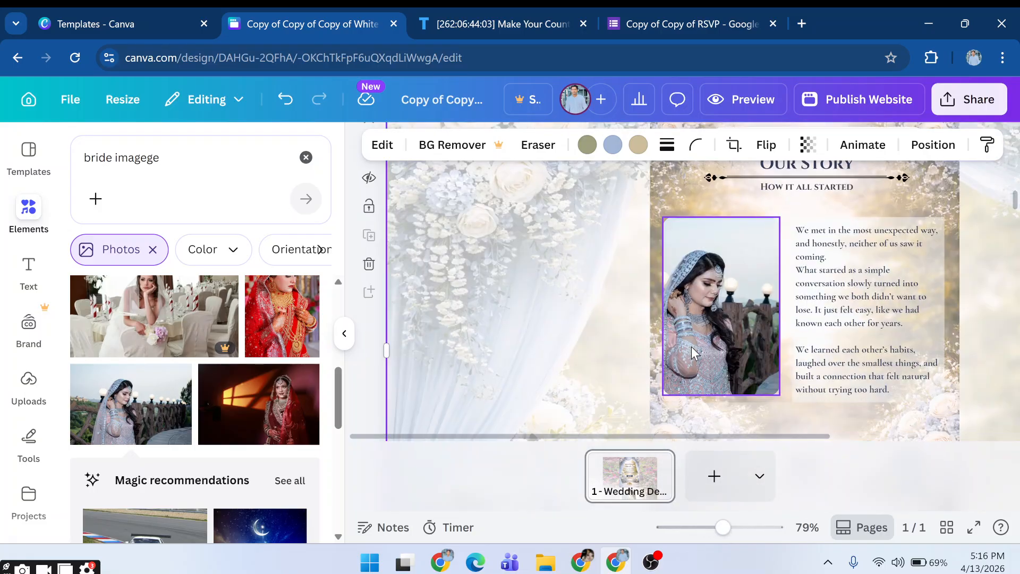
{"action": "scroll", "coordinate": [649, 347], "scroll_direction": "down", "scroll_amount": 2, "text": "ctrl"}
{"action": "scroll", "coordinate": [649, 347], "scroll_direction": "down", "scroll_amount": 3}
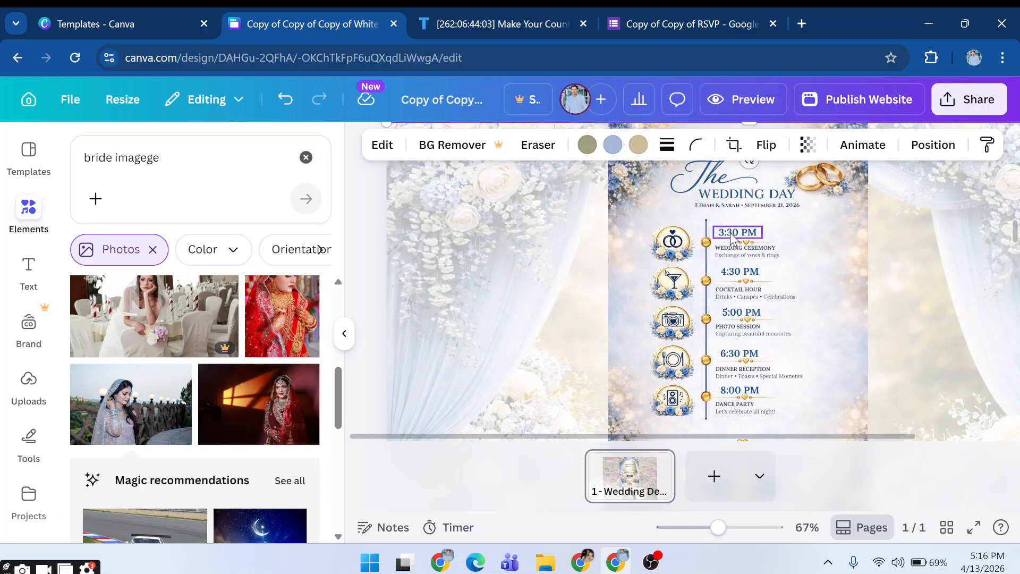
{"action": "left_click", "coordinate": [744, 249]}
{"action": "double_click", "coordinate": [744, 249]}
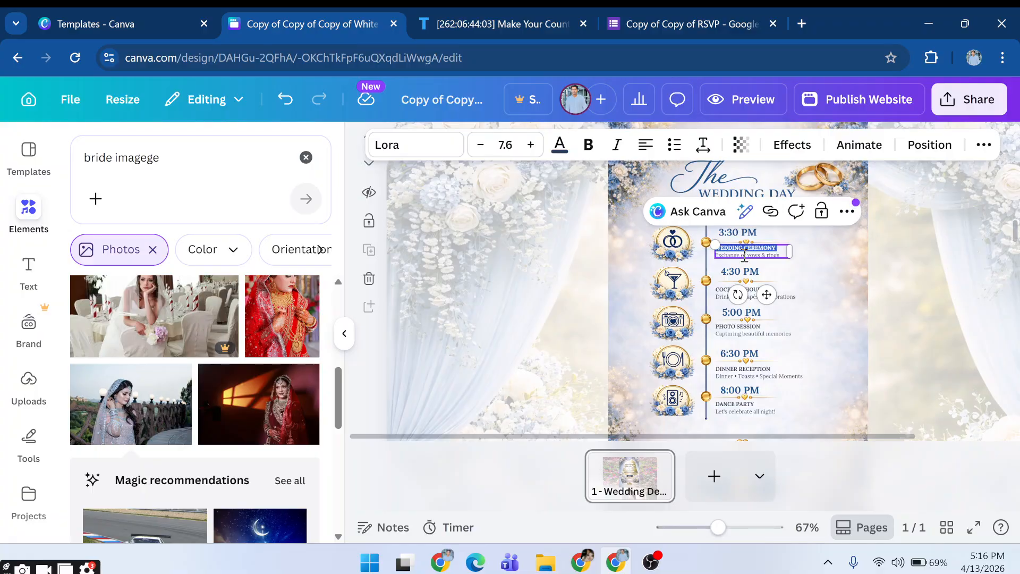
{"action": "double_click", "coordinate": [744, 256]}
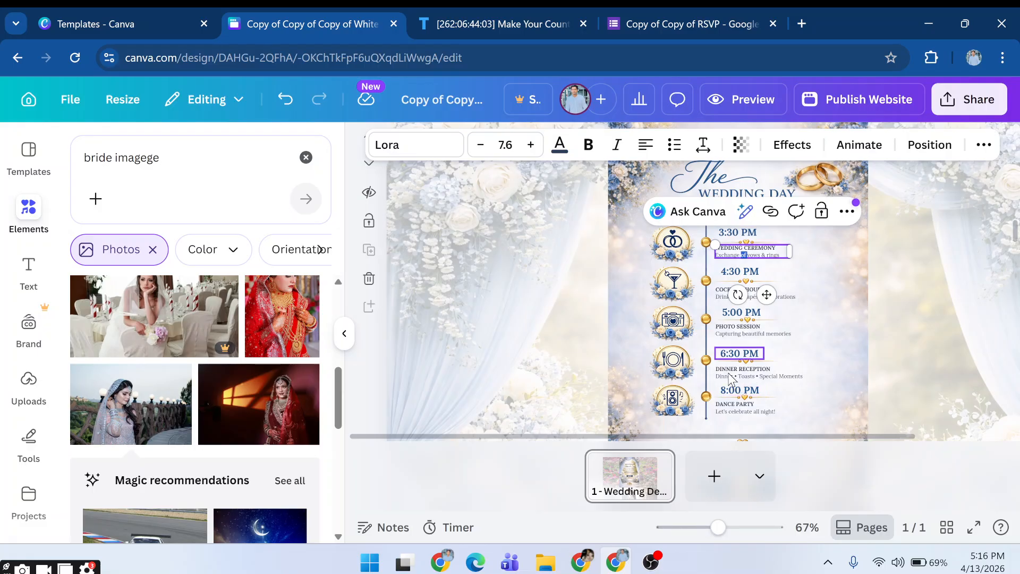
Replace the couple photo in the Venue section with the photo of the bride in a red dress against a dark background.
{"action": "scroll", "coordinate": [729, 378], "scroll_direction": "down", "scroll_amount": 5}
{"action": "scroll", "coordinate": [729, 378], "scroll_direction": "up", "scroll_amount": 3}
{"action": "scroll", "coordinate": [718, 329], "scroll_direction": "down", "scroll_amount": 1}
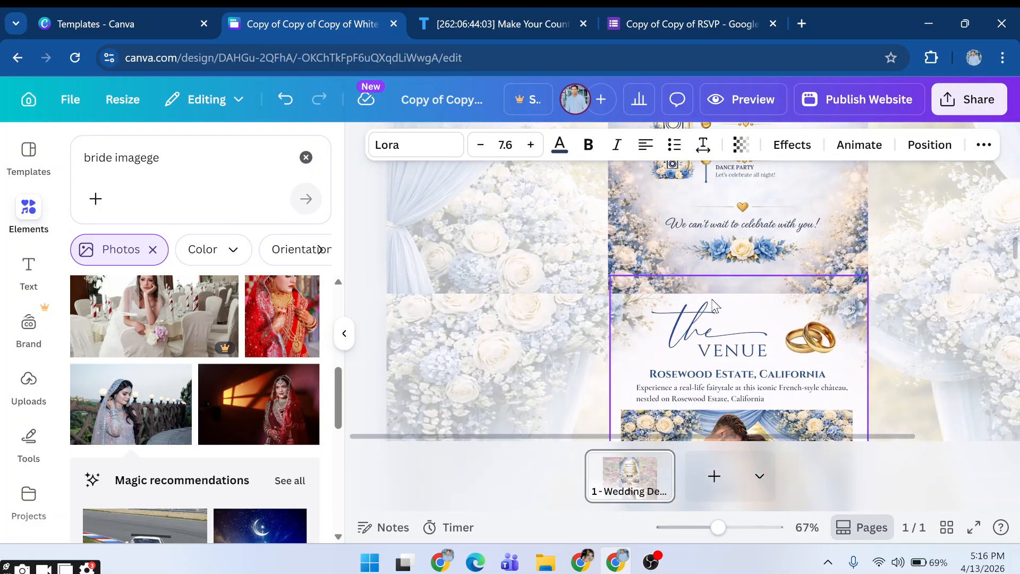
{"action": "scroll", "coordinate": [718, 329], "scroll_direction": "down", "scroll_amount": 1}
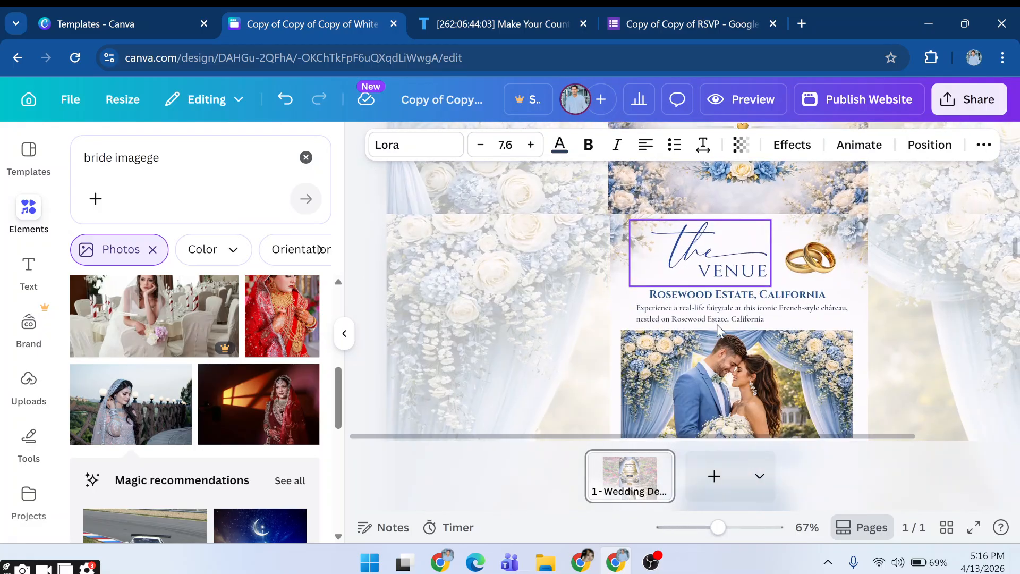
{"action": "left_click", "coordinate": [737, 295]}
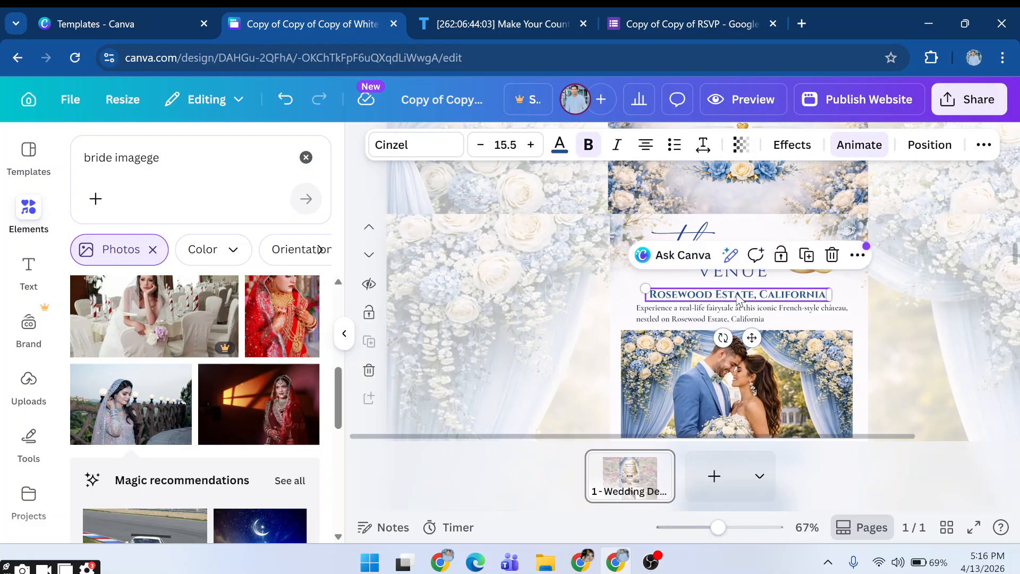
{"action": "left_click", "coordinate": [684, 320]}
{"action": "scroll", "coordinate": [683, 321], "scroll_direction": "down", "scroll_amount": 1}
{"action": "left_click", "coordinate": [668, 318]}
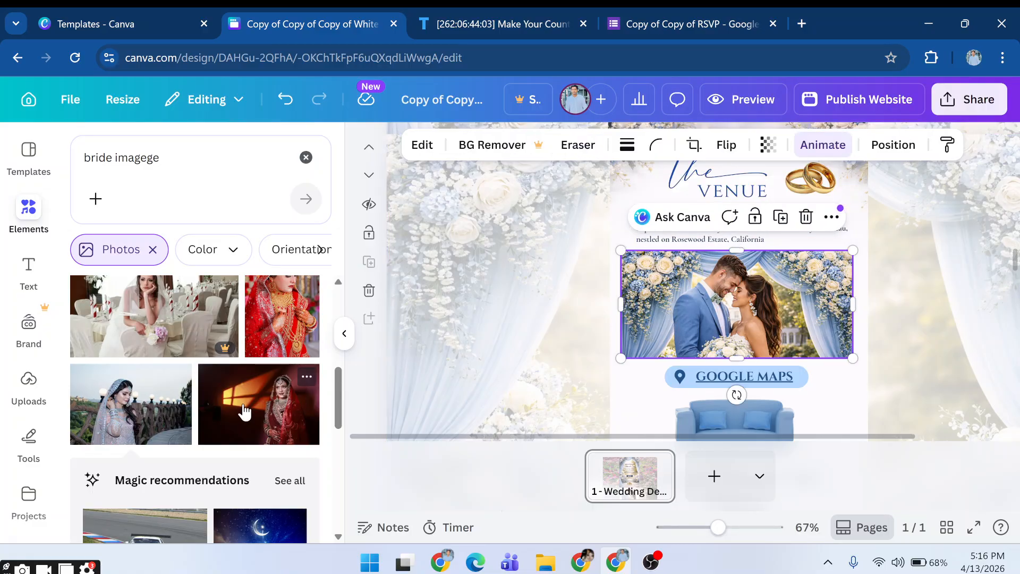
{"action": "left_click_drag", "start_coordinate": [243, 412], "coordinate": [686, 291]}
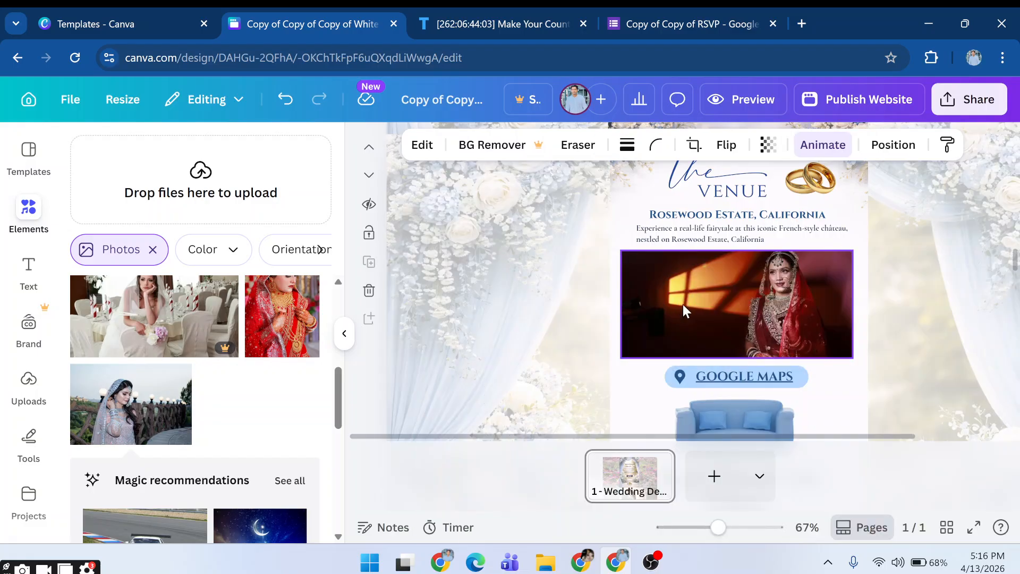
View the link settings of the GOOGLE MAPS text in the Venue section, and close them.
{"action": "scroll", "coordinate": [692, 313], "scroll_direction": "down", "scroll_amount": 3}
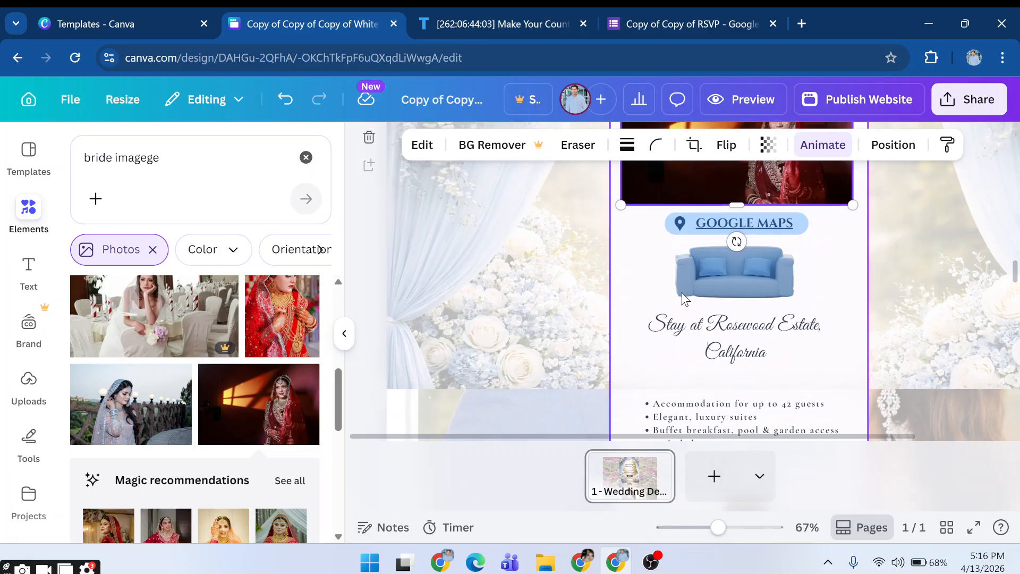
{"action": "scroll", "coordinate": [727, 304], "scroll_direction": "up", "scroll_amount": 2}
{"action": "left_click", "coordinate": [726, 305]}
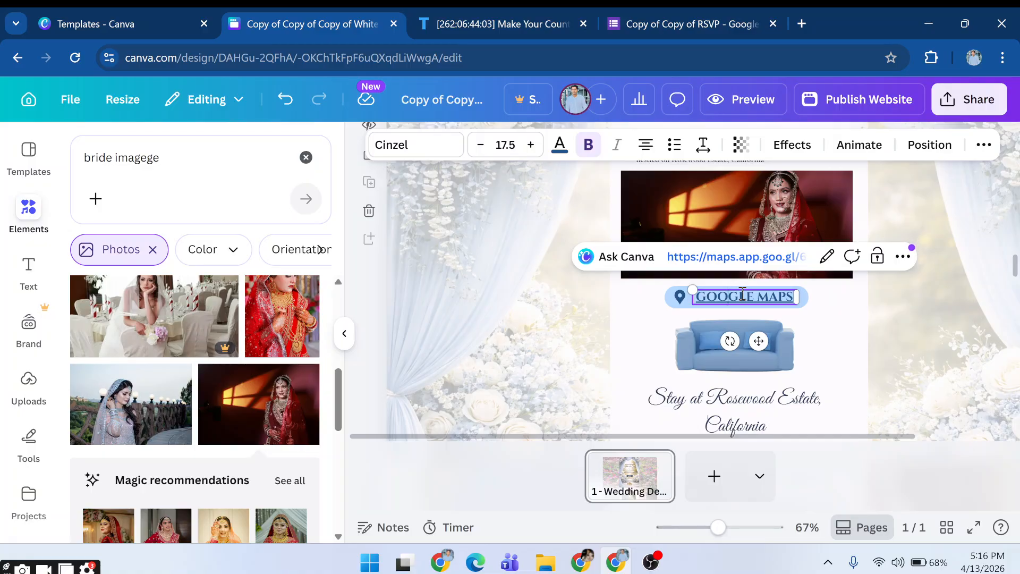
{"action": "left_click", "coordinate": [825, 258]}
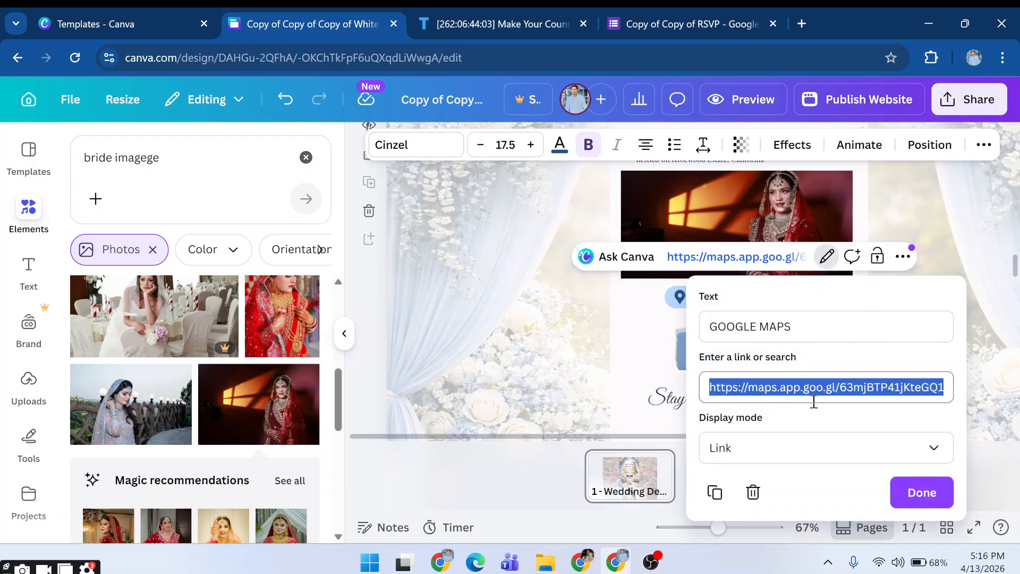
{"action": "left_click", "coordinate": [815, 410]}
{"action": "left_click", "coordinate": [908, 493]}
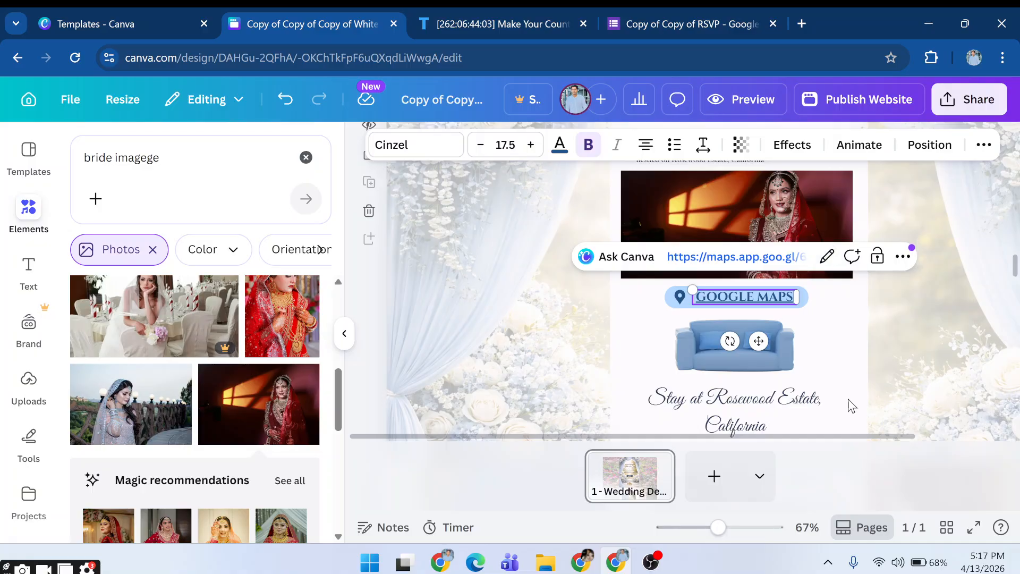
Examine the Stay at Rosewood Estate heading, the accommodation bullet list and the couple photo above the Details section.
{"action": "scroll", "coordinate": [819, 355], "scroll_direction": "down", "scroll_amount": 2}
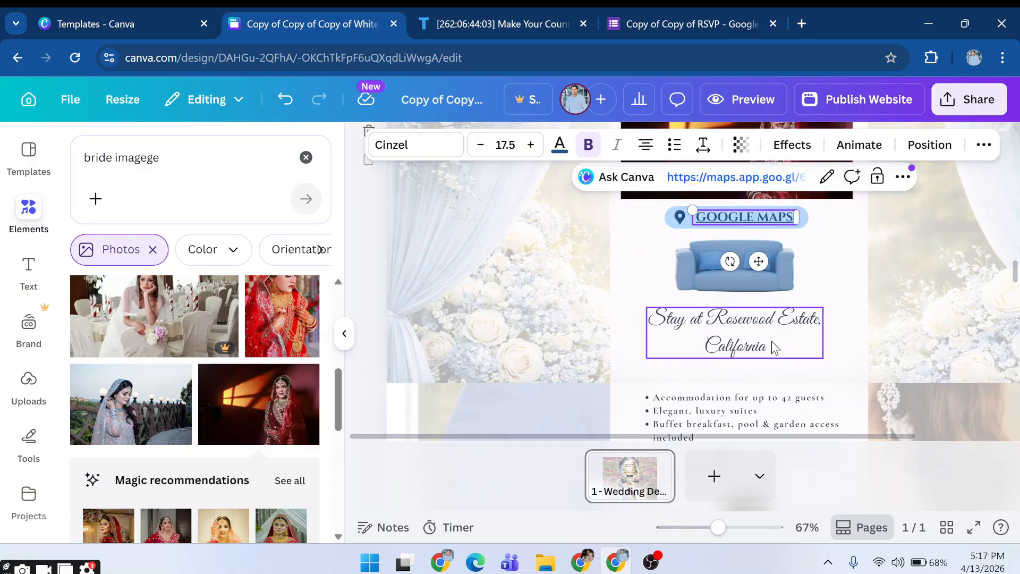
{"action": "scroll", "coordinate": [773, 347], "scroll_direction": "down", "scroll_amount": 5}
{"action": "scroll", "coordinate": [703, 272], "scroll_direction": "up", "scroll_amount": 2}
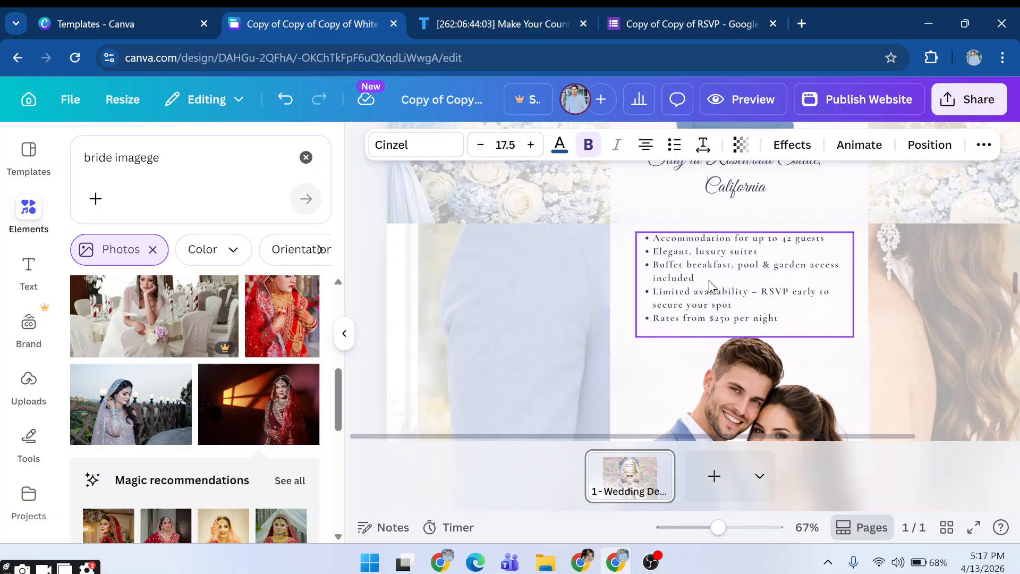
{"action": "scroll", "coordinate": [709, 288], "scroll_direction": "up", "scroll_amount": 6}
{"action": "scroll", "coordinate": [712, 297], "scroll_direction": "down", "scroll_amount": 3}
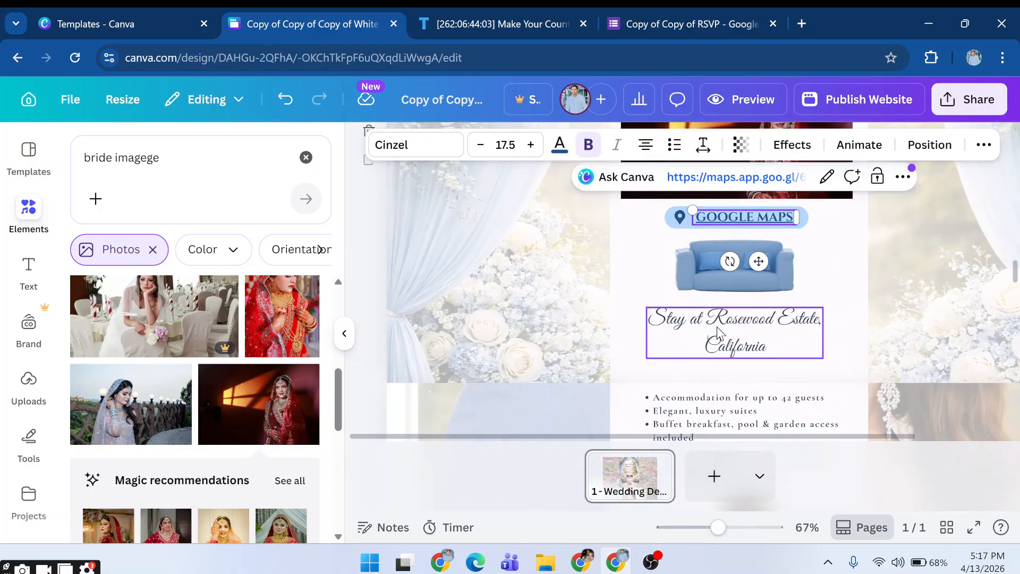
{"action": "scroll", "coordinate": [750, 357], "scroll_direction": "down", "scroll_amount": 4}
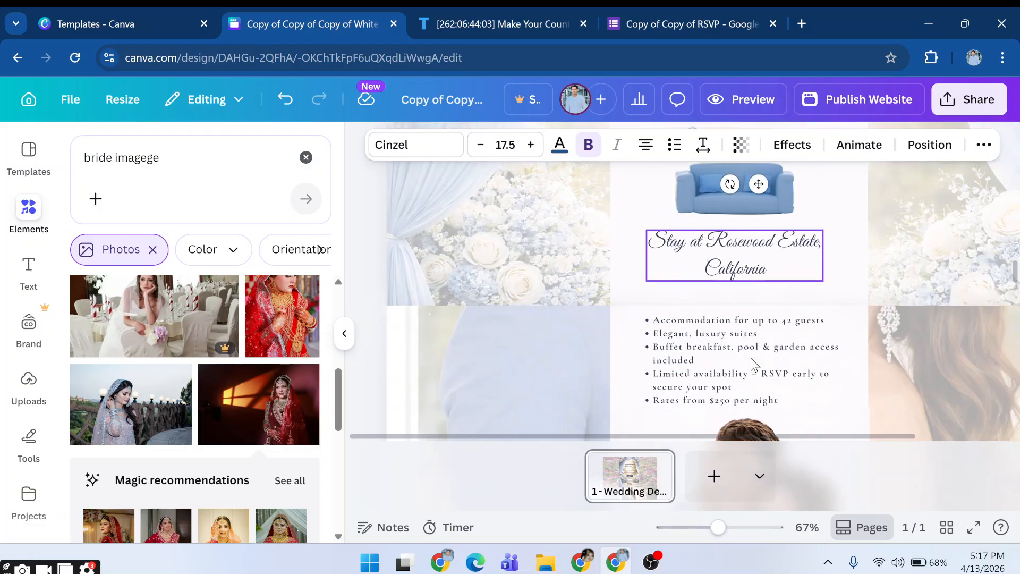
{"action": "left_click", "coordinate": [702, 301]}
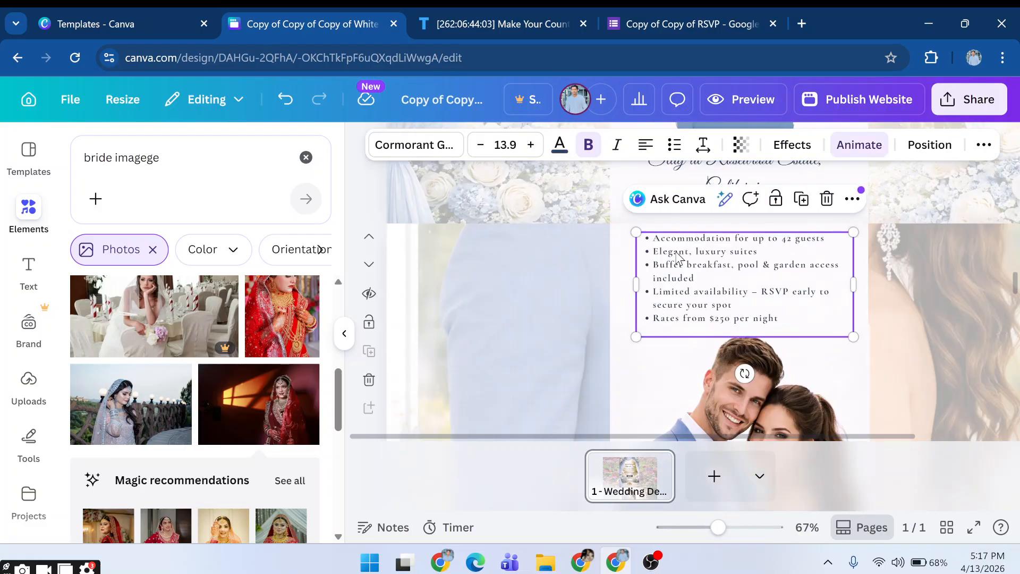
{"action": "scroll", "coordinate": [767, 333], "scroll_direction": "down", "scroll_amount": 6}
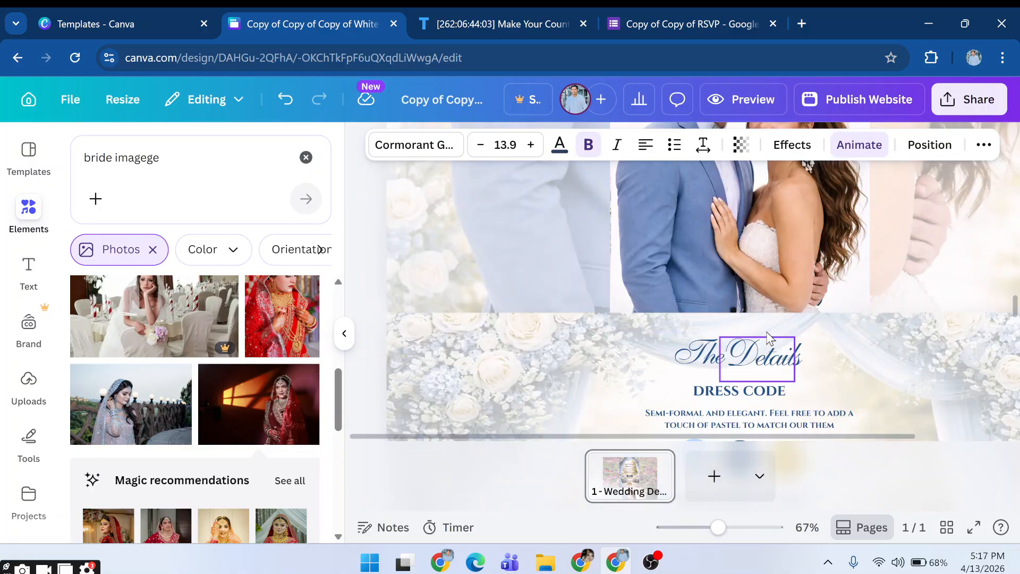
{"action": "scroll", "coordinate": [765, 332], "scroll_direction": "up", "scroll_amount": 6}
{"action": "scroll", "coordinate": [763, 330], "scroll_direction": "down", "scroll_amount": 4}
{"action": "scroll", "coordinate": [724, 276], "scroll_direction": "down", "scroll_amount": 3}
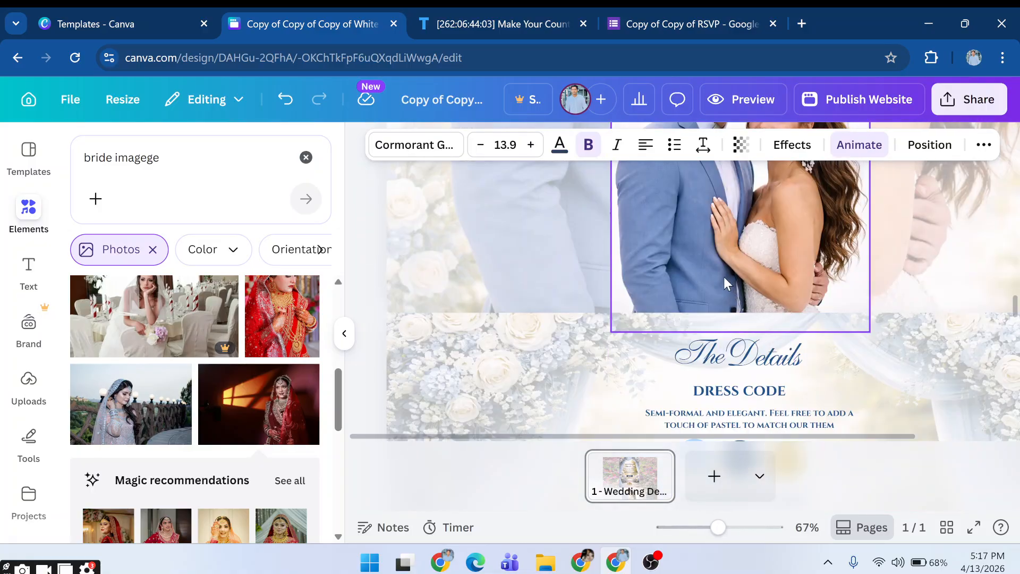
Replace the couple photo above the Details section with the black-and-white photo of the embracing wedding couple.
{"action": "scroll", "coordinate": [723, 277], "scroll_direction": "up", "scroll_amount": 3}
{"action": "left_click", "coordinate": [730, 307]}
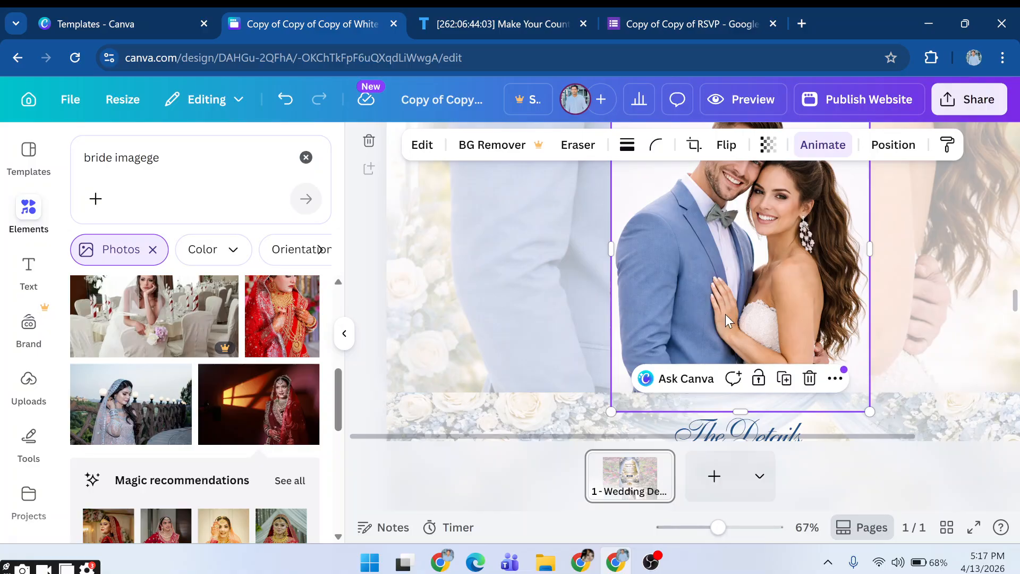
{"action": "scroll", "coordinate": [725, 314], "scroll_direction": "up", "scroll_amount": 3}
{"action": "scroll", "coordinate": [725, 314], "scroll_direction": "down", "scroll_amount": 2}
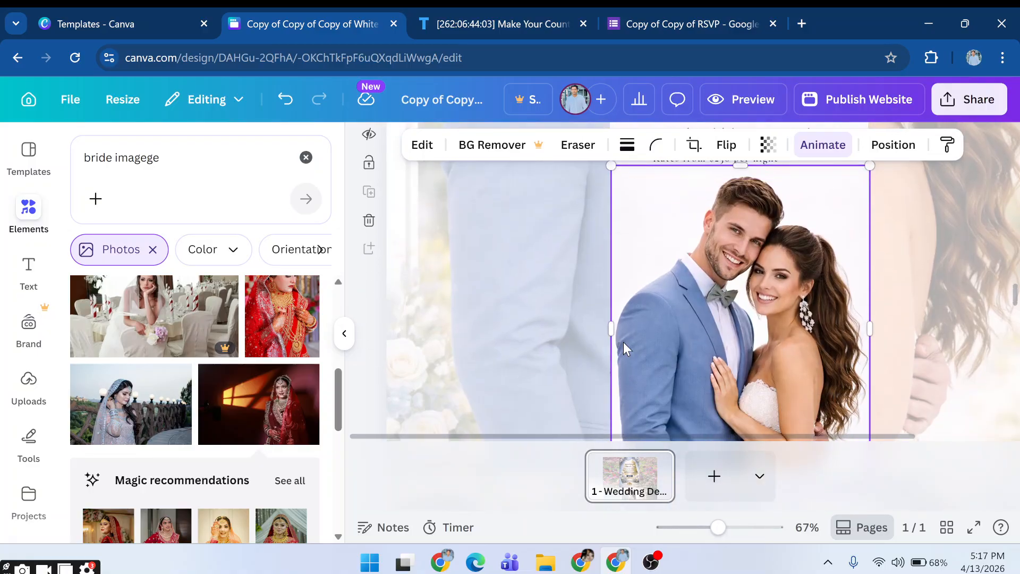
{"action": "scroll", "coordinate": [311, 394], "scroll_direction": "down", "scroll_amount": 5}
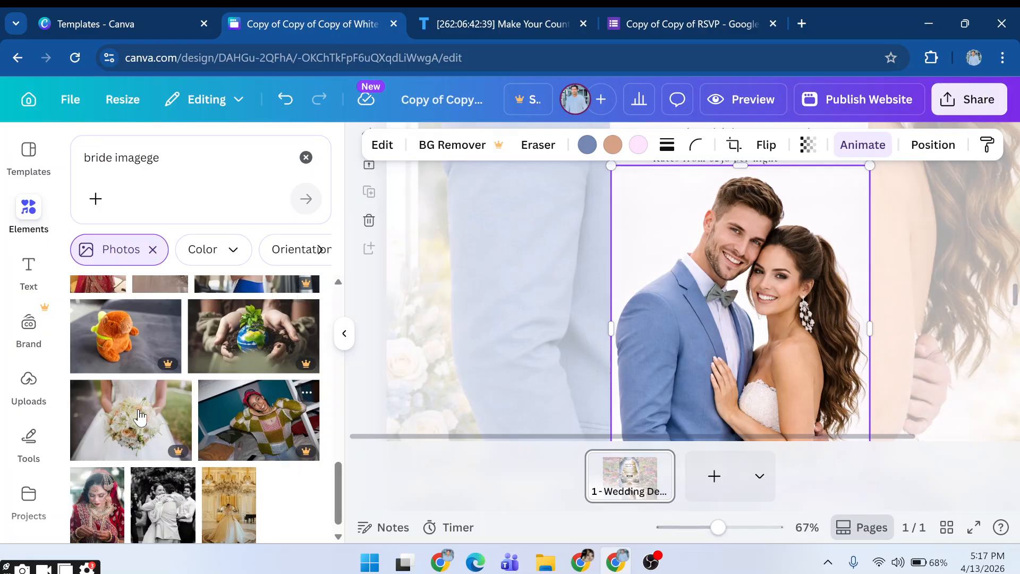
{"action": "scroll", "coordinate": [137, 420], "scroll_direction": "down", "scroll_amount": 1}
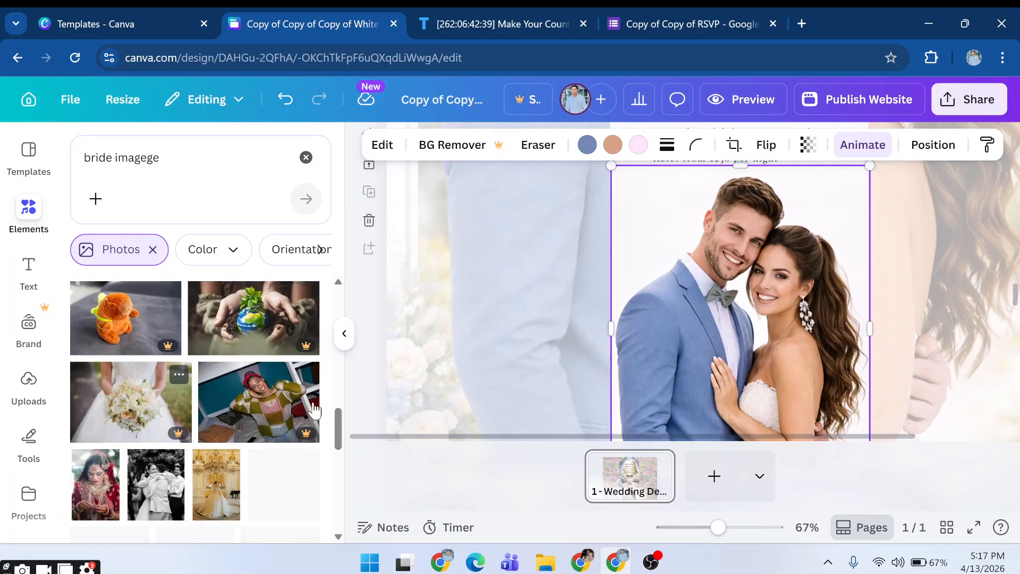
{"action": "left_click_drag", "start_coordinate": [655, 302], "coordinate": [687, 368]}
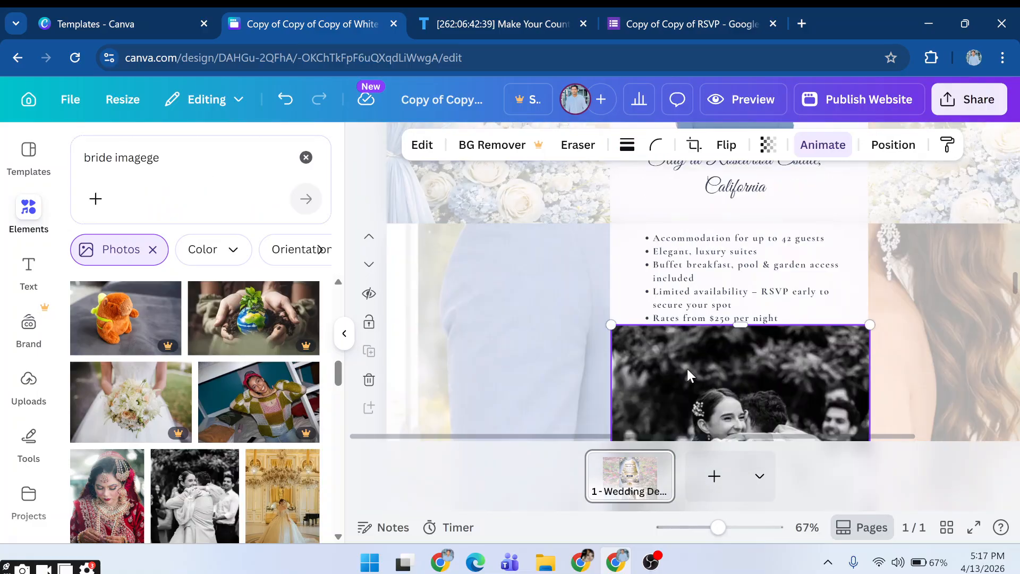
{"action": "left_click", "coordinate": [647, 329]}
Recolor the DRESS CODE circles, setting the light blue one to blue #37669b and the middle one to yellow.
{"action": "scroll", "coordinate": [651, 334], "scroll_direction": "down", "scroll_amount": 5}
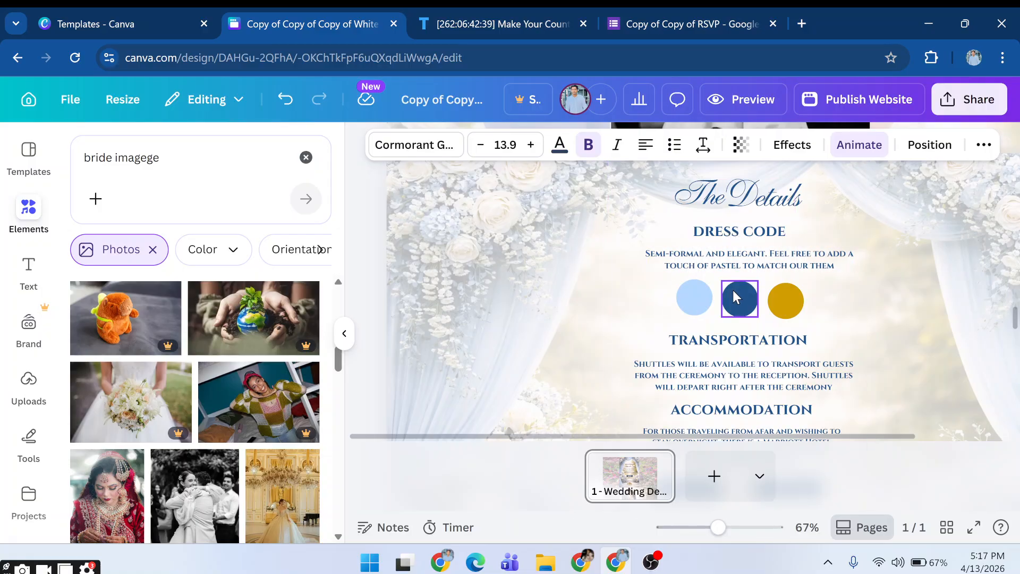
{"action": "left_click", "coordinate": [697, 298]}
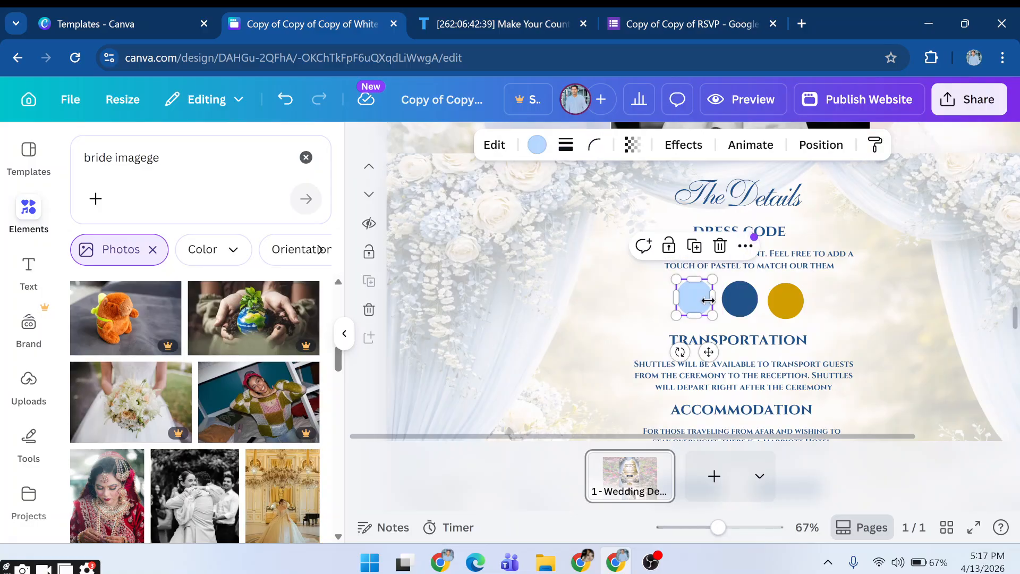
{"action": "left_click", "coordinate": [537, 145]}
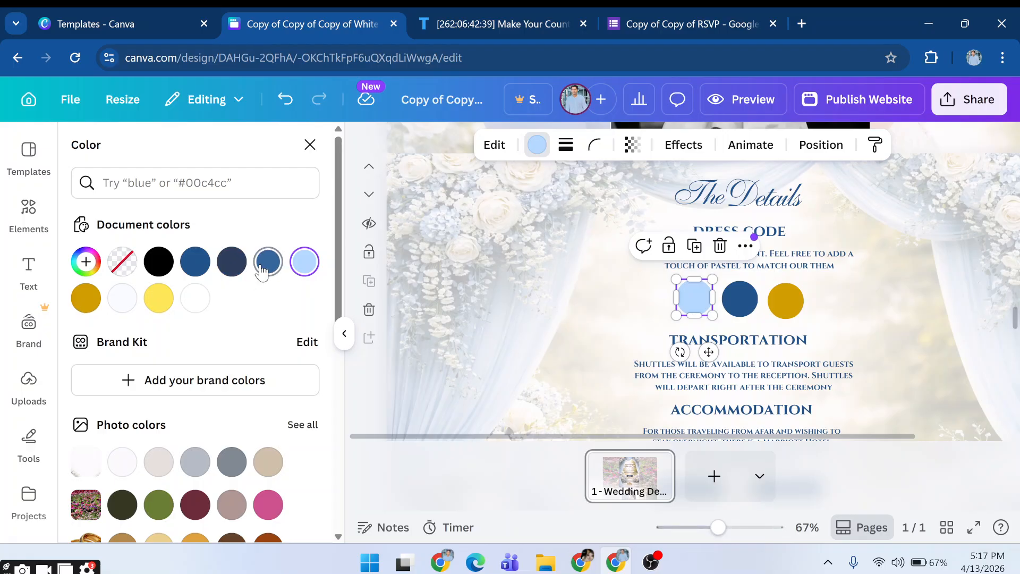
{"action": "left_click", "coordinate": [267, 262]}
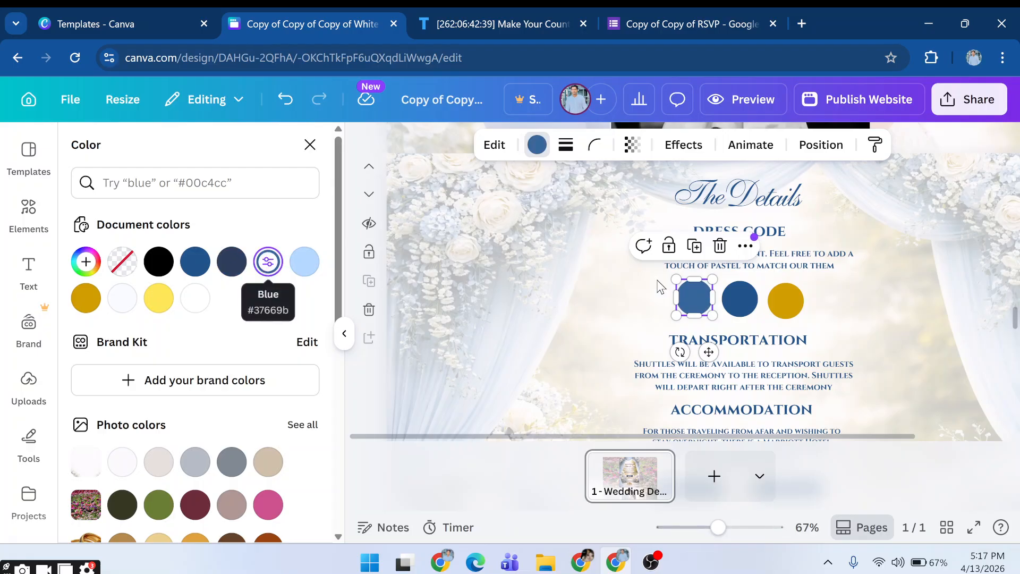
{"action": "left_click", "coordinate": [741, 308]}
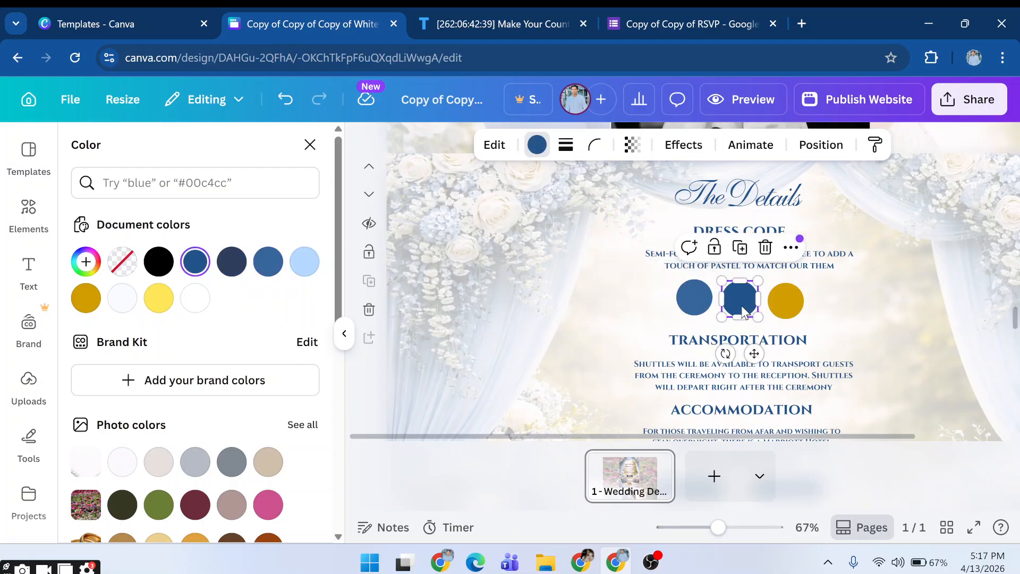
{"action": "left_click", "coordinate": [159, 298]}
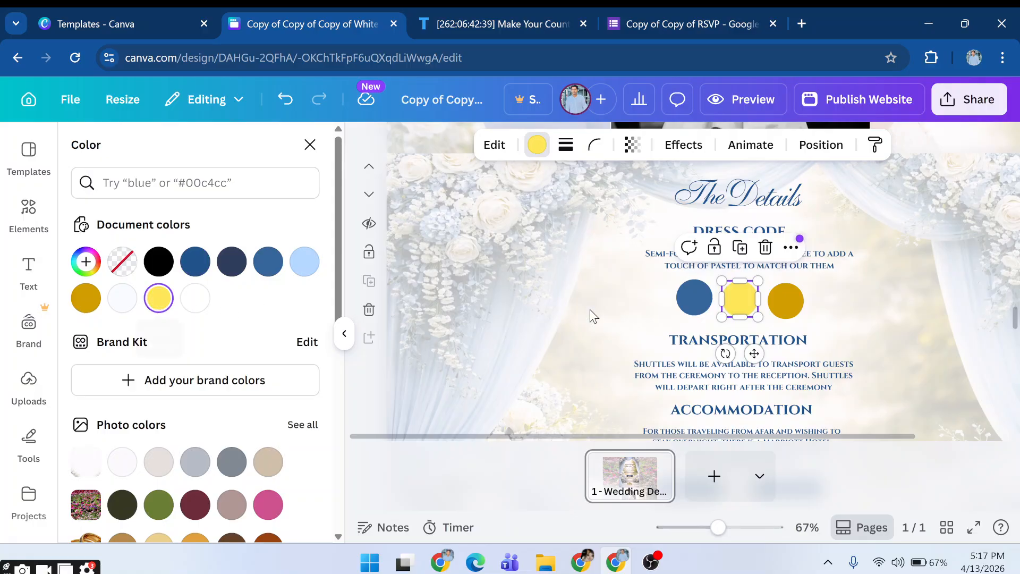
Examine the TRANSPORTATION and ACCOMMODATION text and view the link attached to the first Book Here button.
{"action": "left_click", "coordinate": [696, 349]}
{"action": "scroll", "coordinate": [696, 350], "scroll_direction": "down", "scroll_amount": 3}
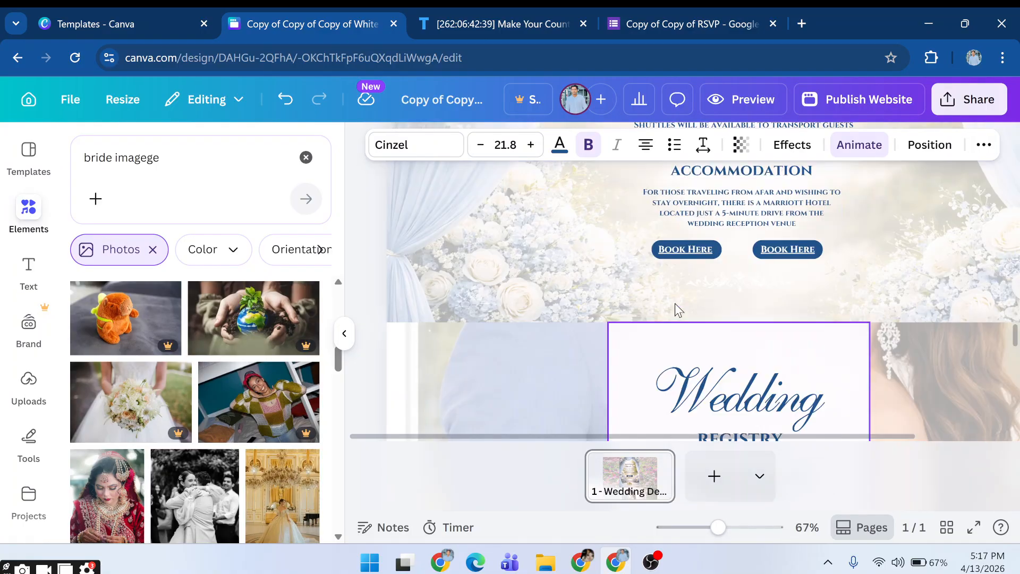
{"action": "scroll", "coordinate": [673, 296], "scroll_direction": "up", "scroll_amount": 2}
{"action": "left_click", "coordinate": [673, 296]}
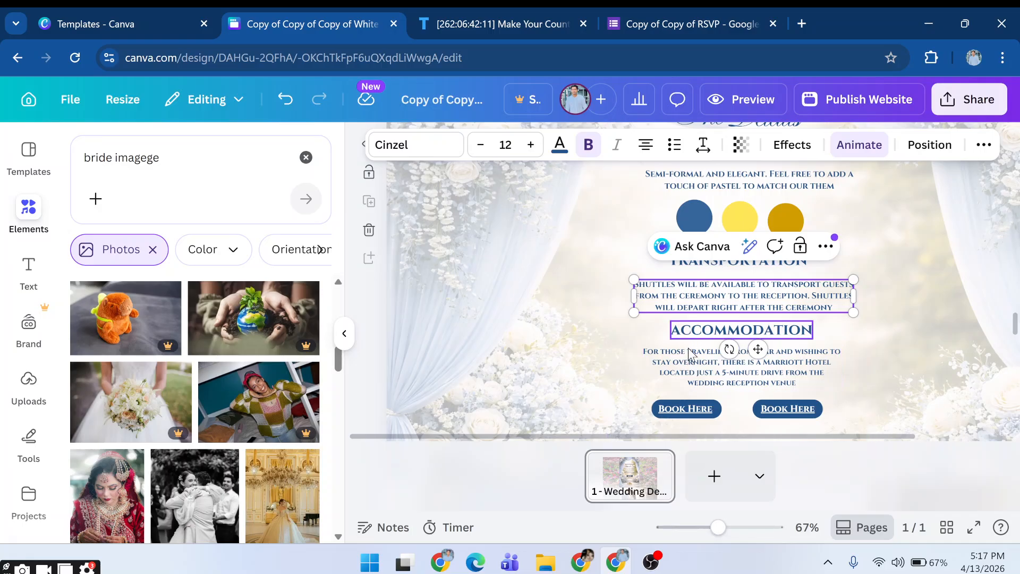
{"action": "scroll", "coordinate": [690, 365], "scroll_direction": "down", "scroll_amount": 3}
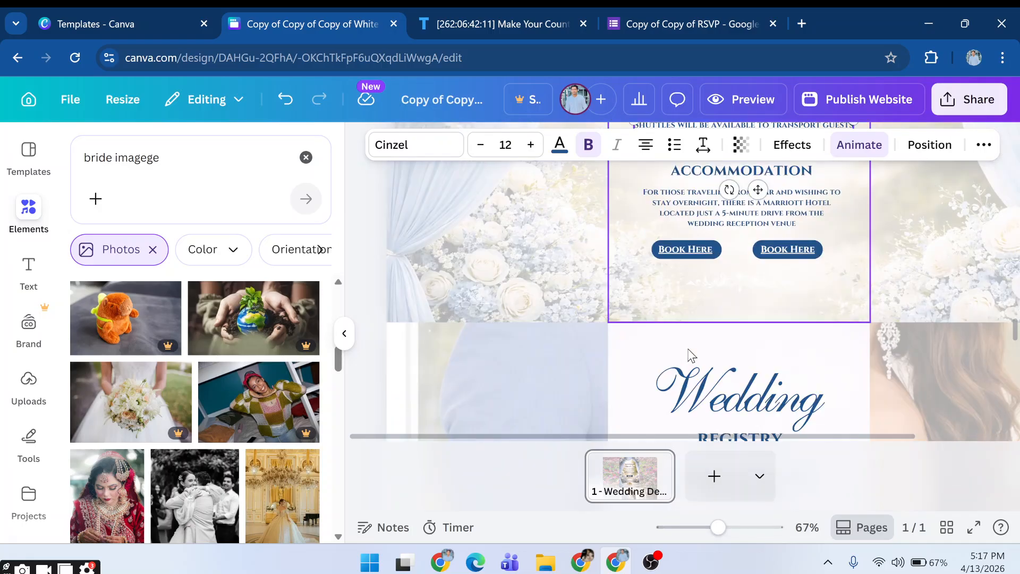
{"action": "left_click", "coordinate": [675, 259]}
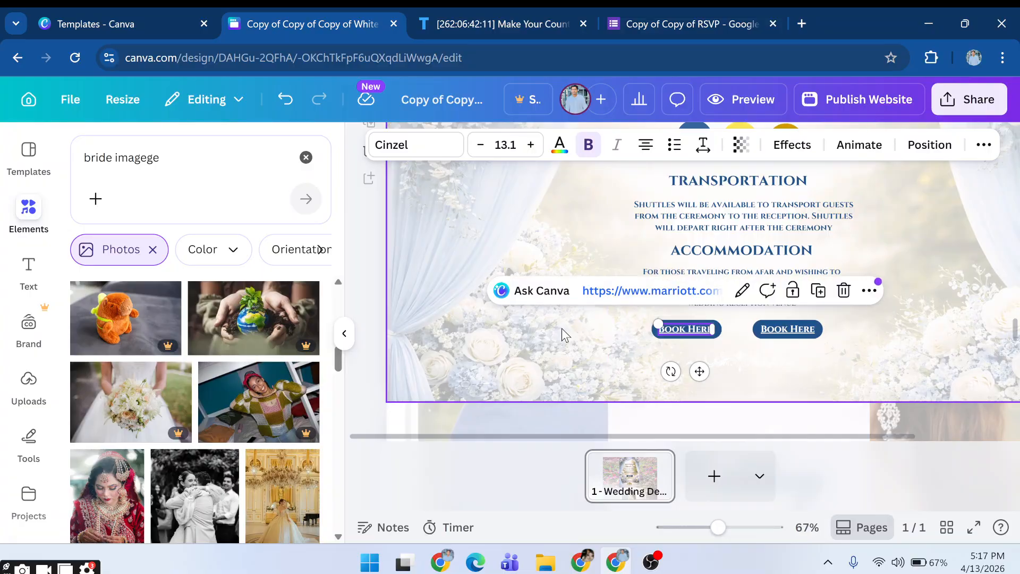
{"action": "left_click", "coordinate": [711, 261]}
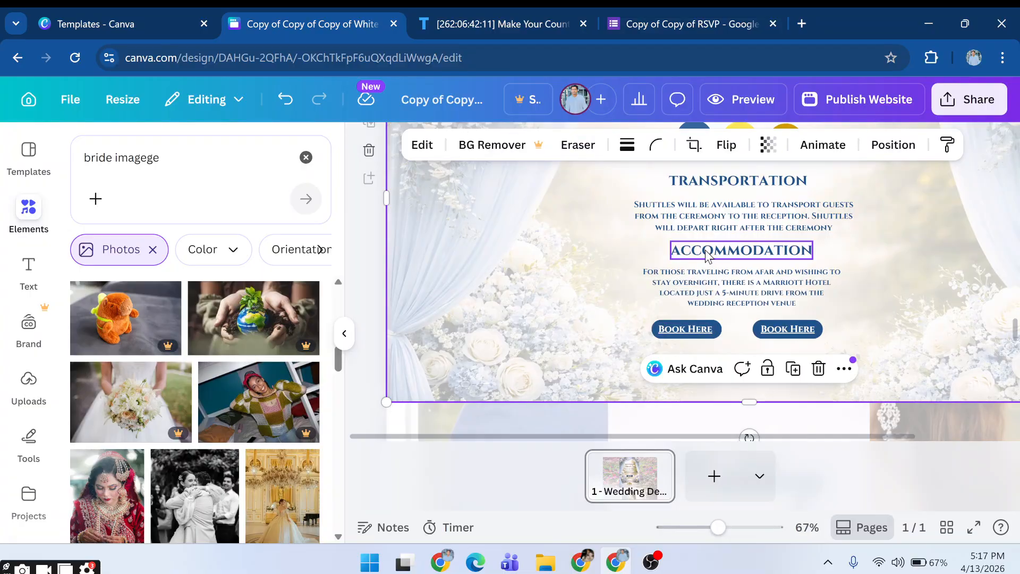
{"action": "double_click", "coordinate": [690, 328]}
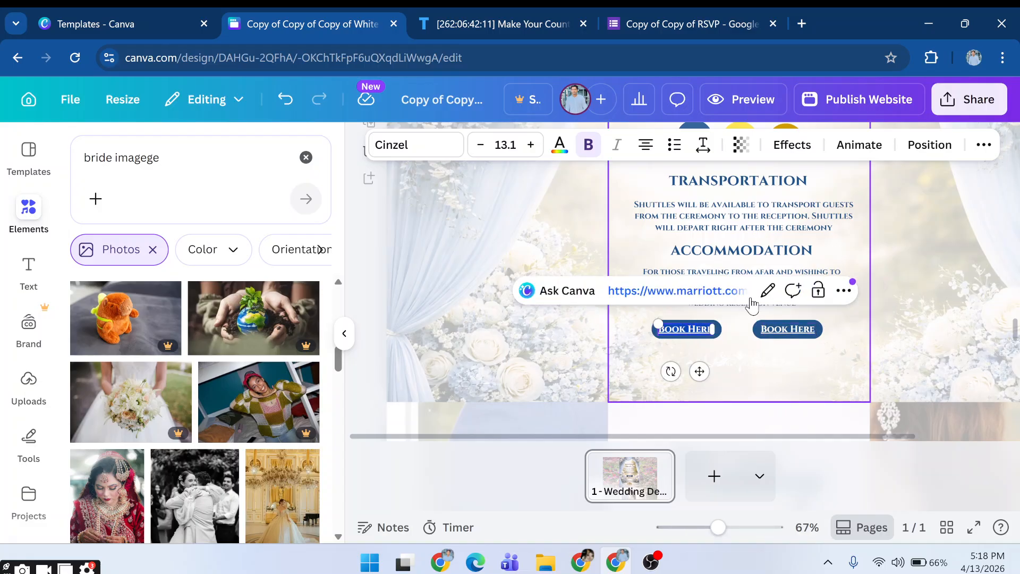
Examine the Wedding Registry section and view the link attached to the REGISTRY button.
{"action": "scroll", "coordinate": [702, 345], "scroll_direction": "down", "scroll_amount": 3}
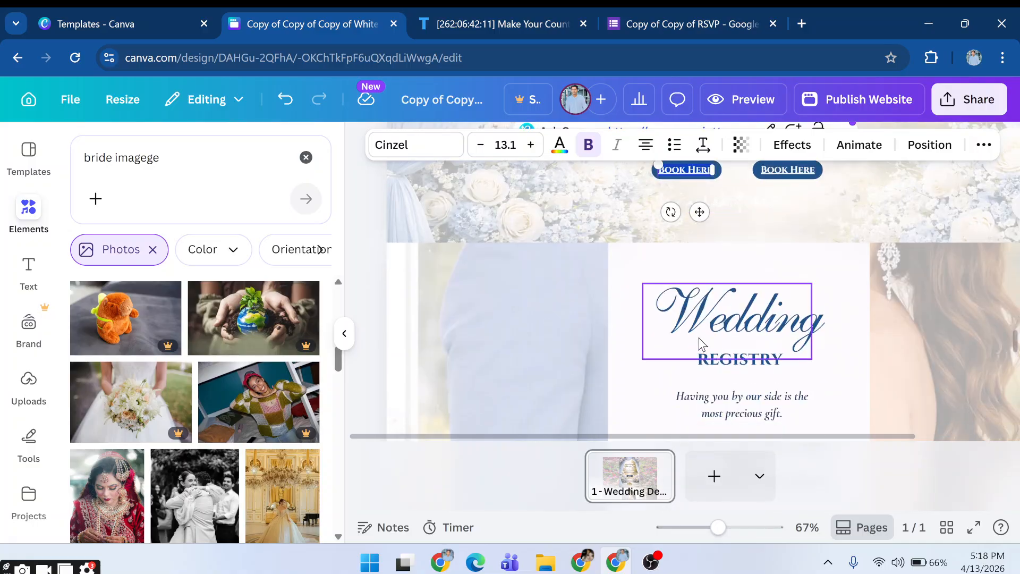
{"action": "scroll", "coordinate": [701, 344], "scroll_direction": "down", "scroll_amount": 3}
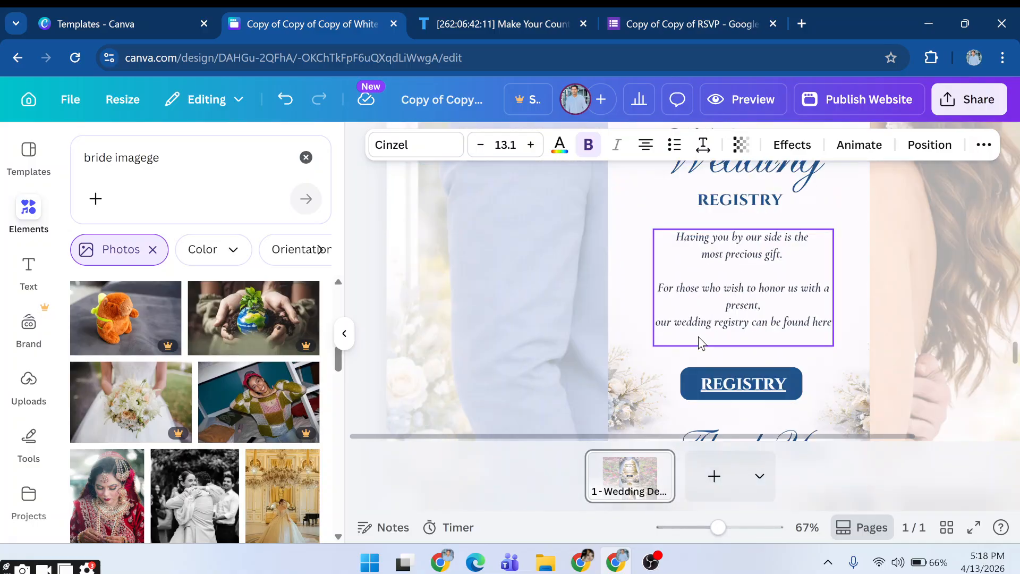
{"action": "left_click", "coordinate": [725, 381]}
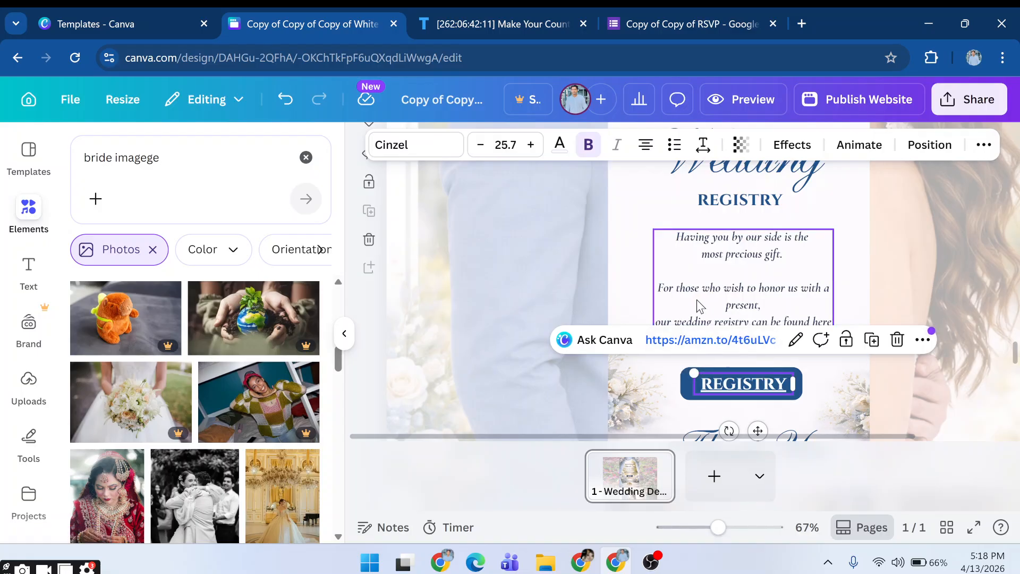
{"action": "scroll", "coordinate": [723, 301], "scroll_direction": "down", "scroll_amount": 3}
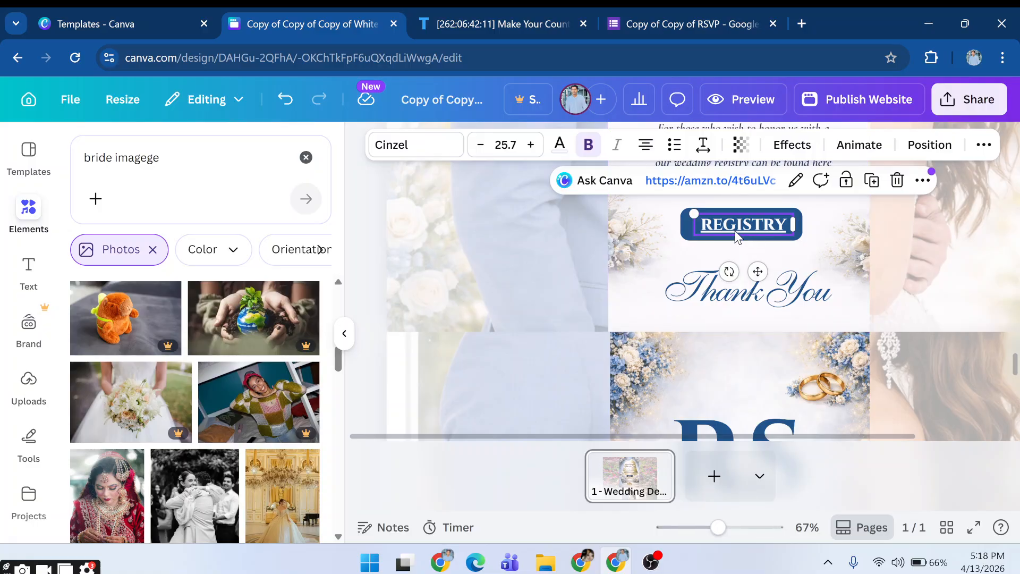
{"action": "scroll", "coordinate": [696, 313], "scroll_direction": "up", "scroll_amount": 2}
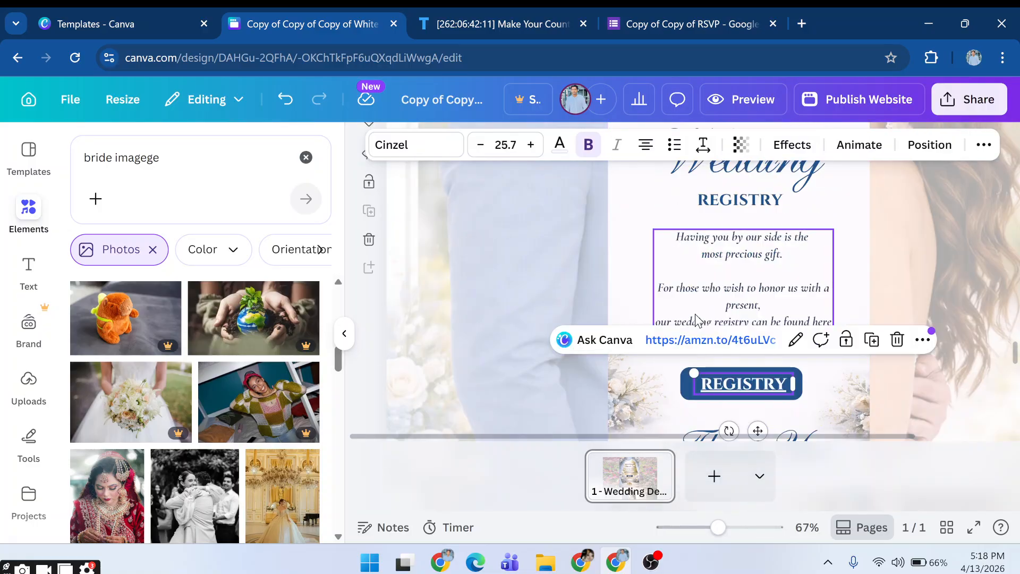
Find the RSVP section below the registry and view the Google Forms link attached to its RSVP button.
{"action": "scroll", "coordinate": [696, 318], "scroll_direction": "up", "scroll_amount": 6}
{"action": "scroll", "coordinate": [692, 321], "scroll_direction": "down", "scroll_amount": 8}
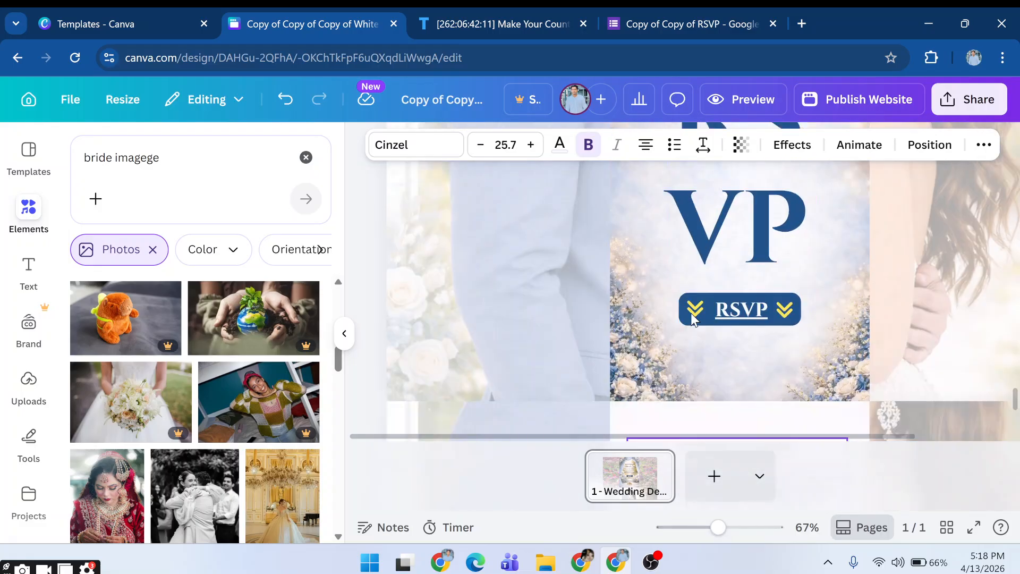
{"action": "scroll", "coordinate": [707, 322], "scroll_direction": "down", "scroll_amount": 8}
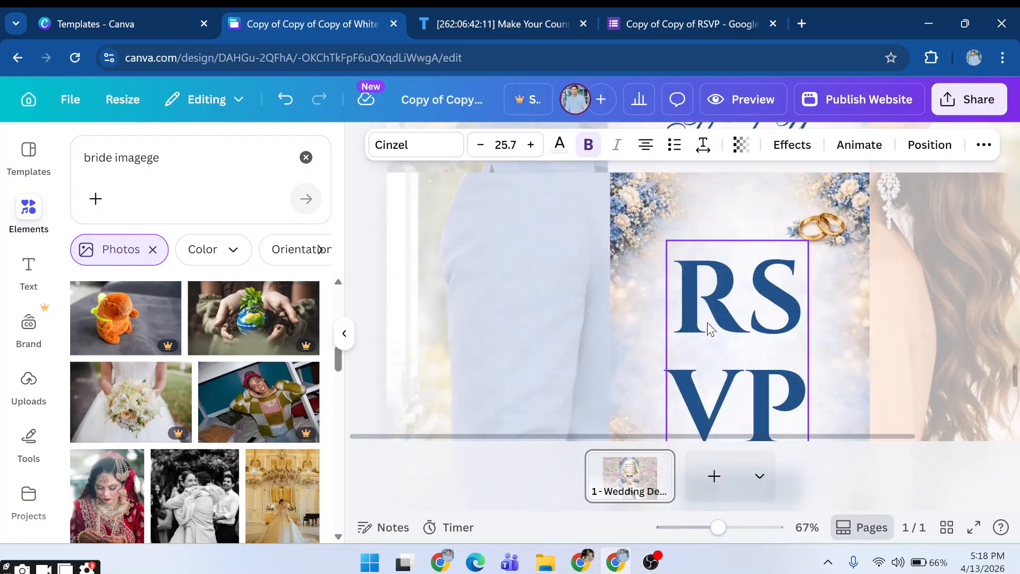
{"action": "scroll", "coordinate": [717, 257], "scroll_direction": "up", "scroll_amount": 3}
{"action": "scroll", "coordinate": [718, 260], "scroll_direction": "up", "scroll_amount": 3}
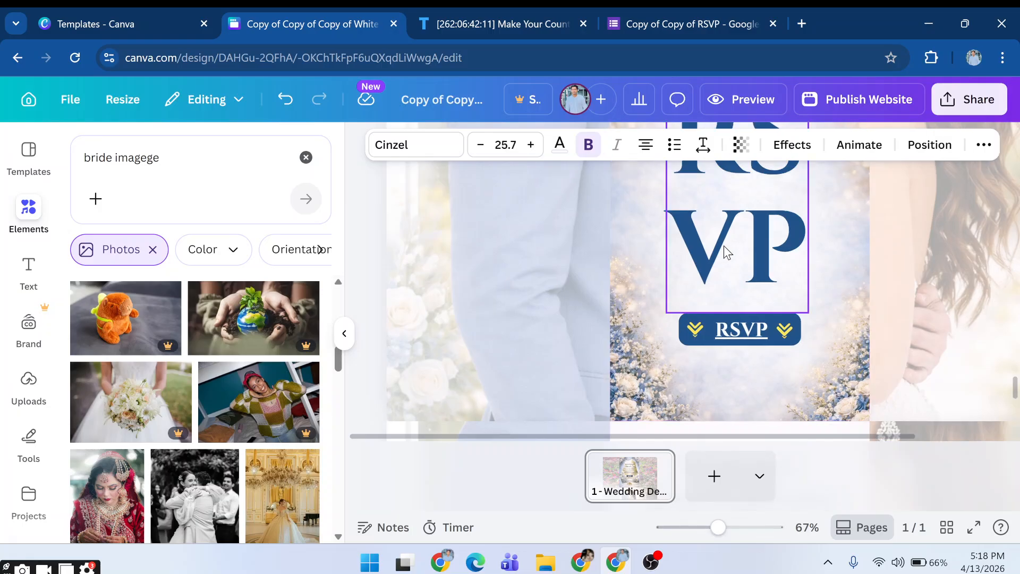
{"action": "scroll", "coordinate": [747, 362], "scroll_direction": "down", "scroll_amount": 2}
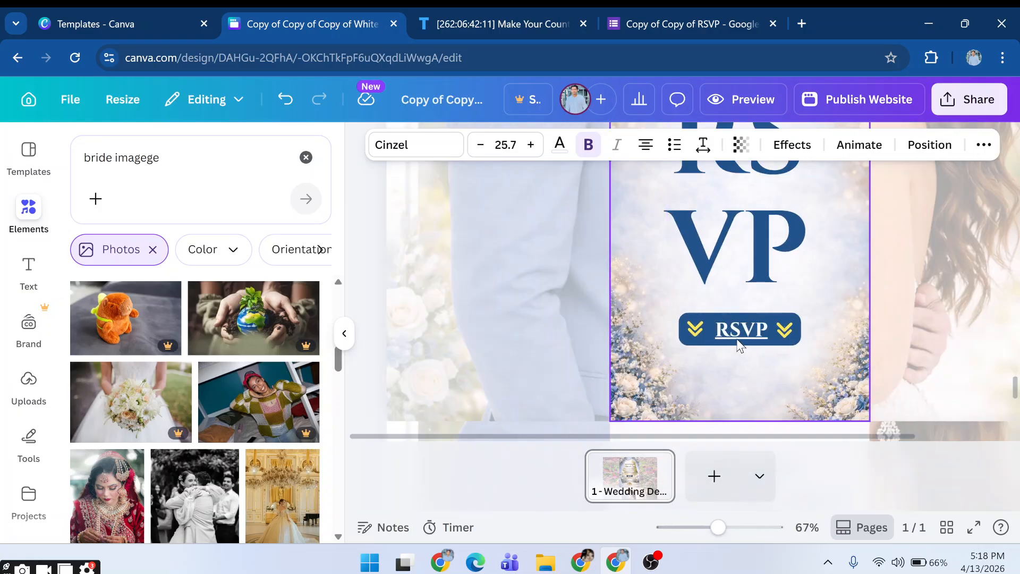
{"action": "left_click", "coordinate": [743, 323]}
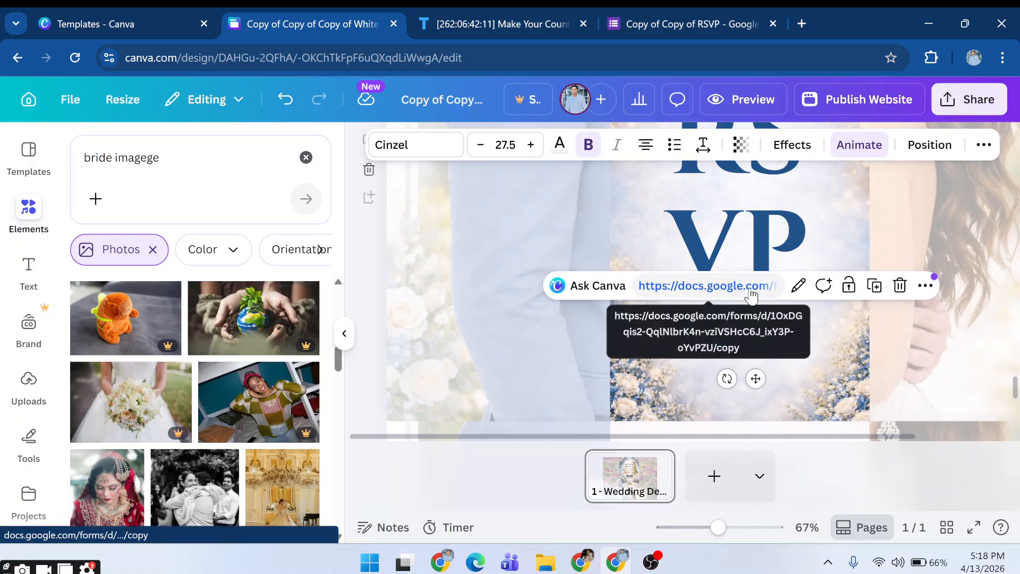
Switch to the Google Forms RSVP form and examine its questions and header from start to end.
{"action": "left_click", "coordinate": [700, 27]}
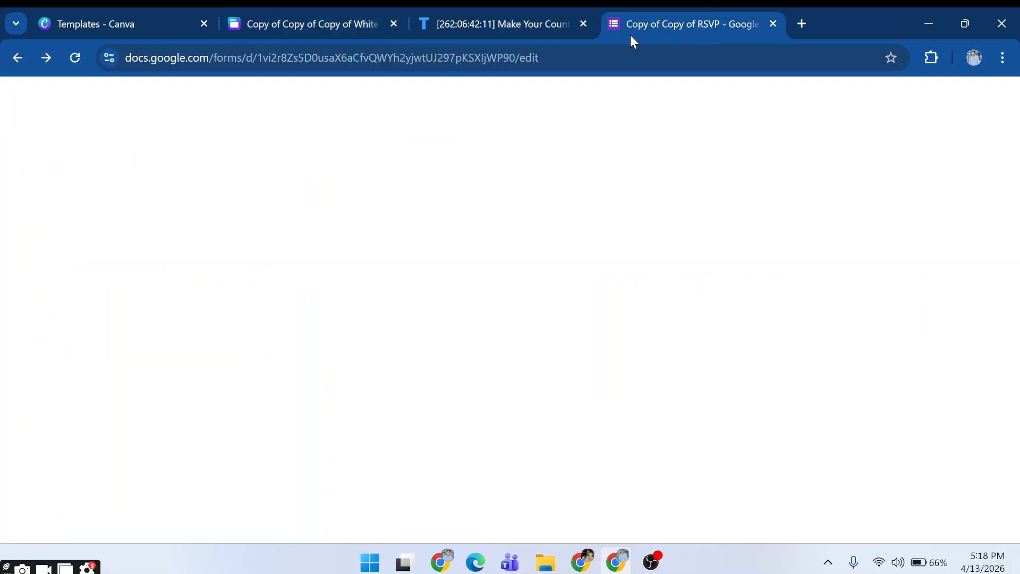
{"action": "scroll", "coordinate": [571, 330], "scroll_direction": "down", "scroll_amount": 20}
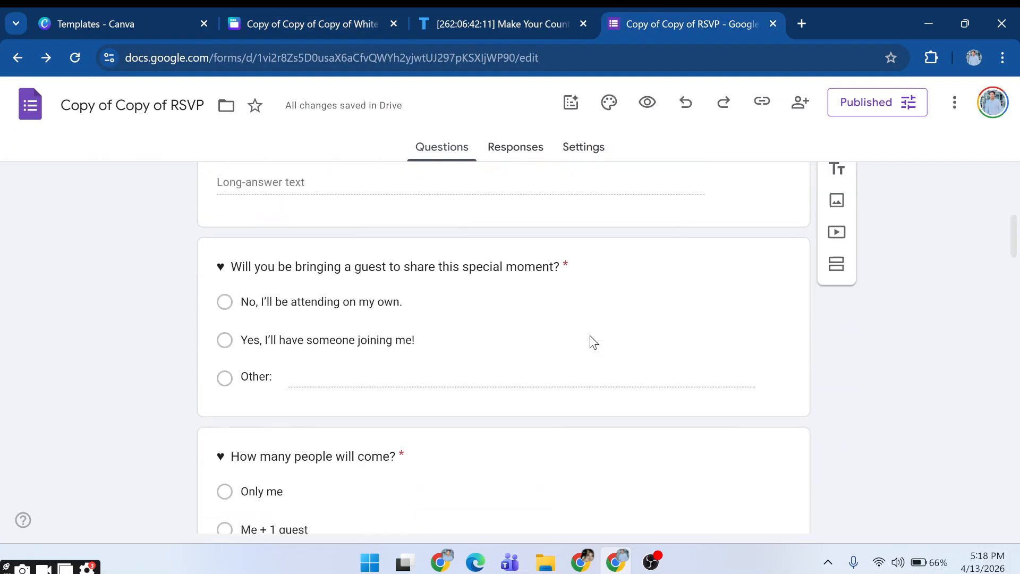
{"action": "scroll", "coordinate": [589, 334], "scroll_direction": "down", "scroll_amount": 15}
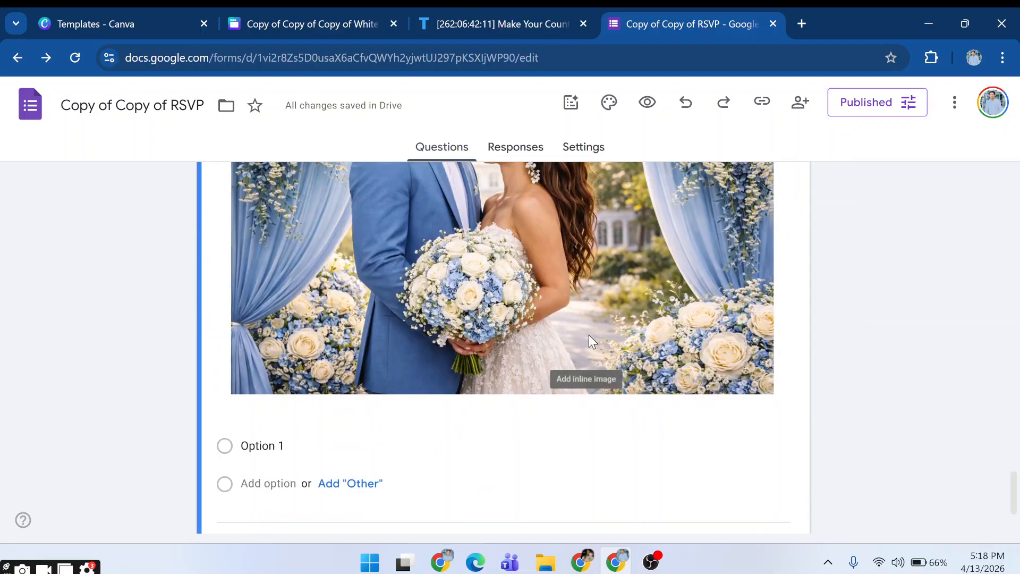
{"action": "scroll", "coordinate": [588, 335], "scroll_direction": "up", "scroll_amount": 5}
{"action": "scroll", "coordinate": [587, 331], "scroll_direction": "up", "scroll_amount": 20}
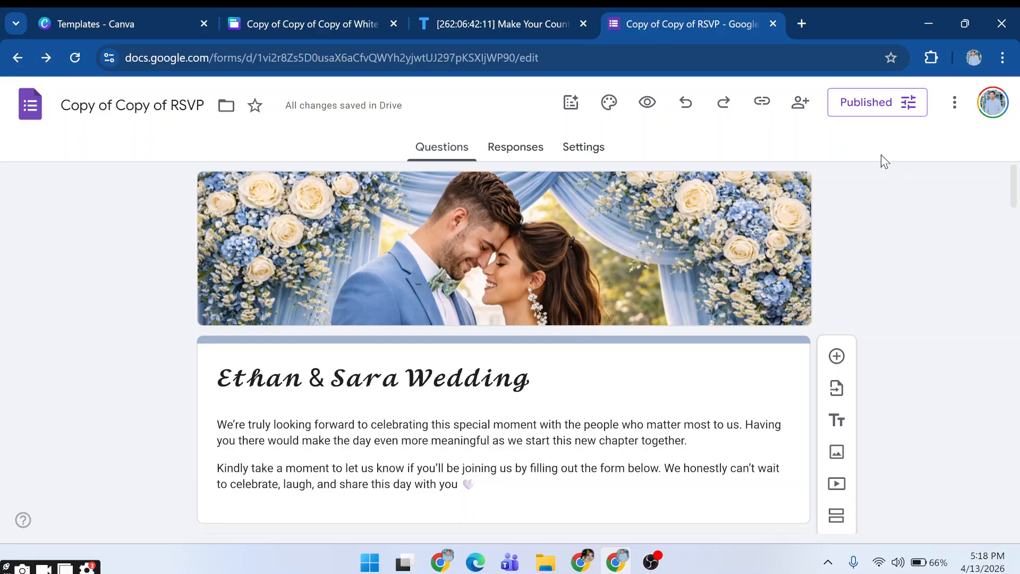
{"action": "left_click", "coordinate": [599, 55]}
{"action": "key", "text": "ctrl+a"}
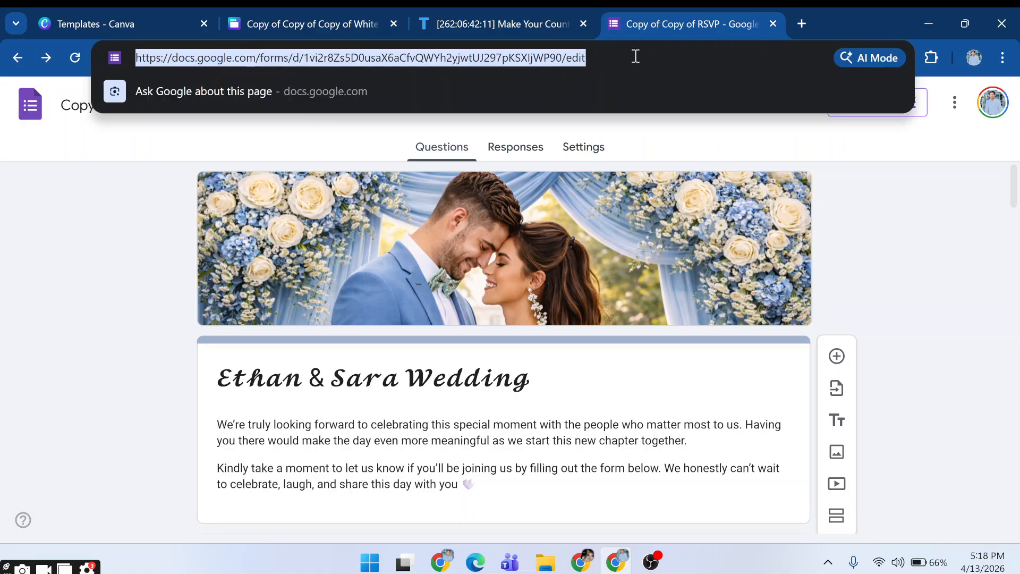
{"action": "type", "text": "https://www.tickcounter.com/countdown/9995525/my-countdown"}
{"action": "left_click", "coordinate": [843, 249]}
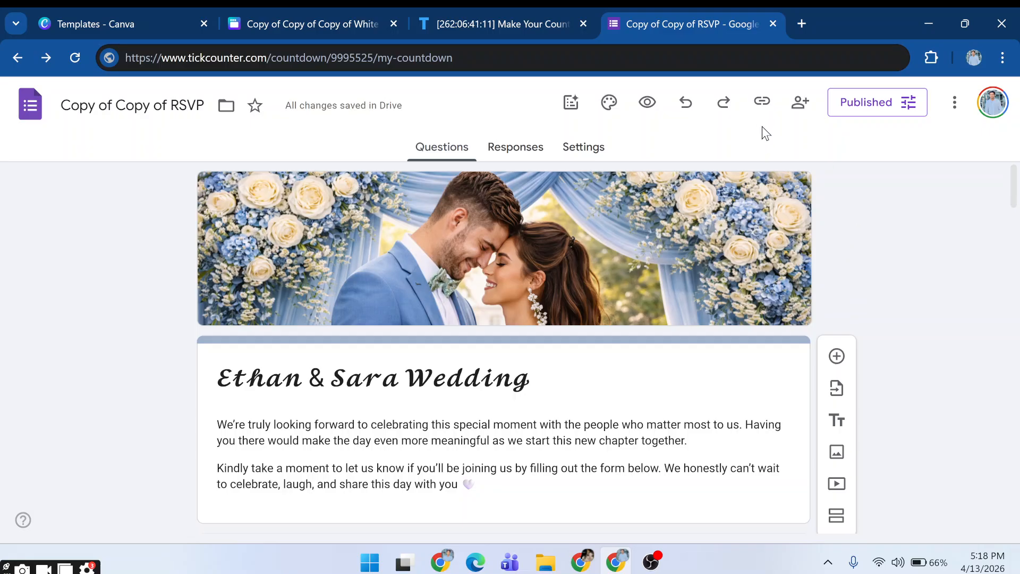
Inspect the RSVP form's additional options and the signed-in Google account details.
{"action": "left_click", "coordinate": [954, 102]}
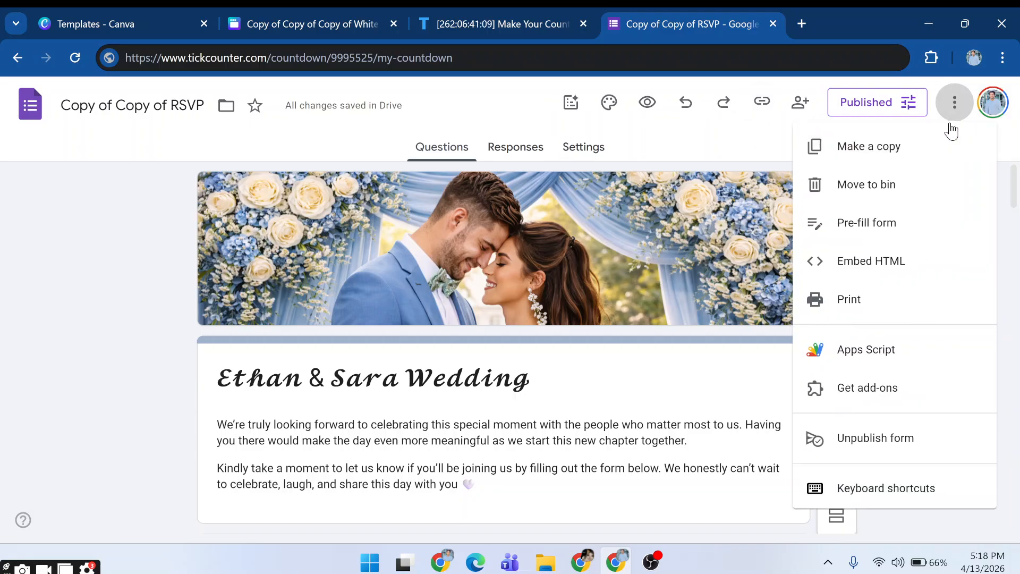
{"action": "left_click", "coordinate": [724, 145]}
{"action": "left_click", "coordinate": [992, 102]}
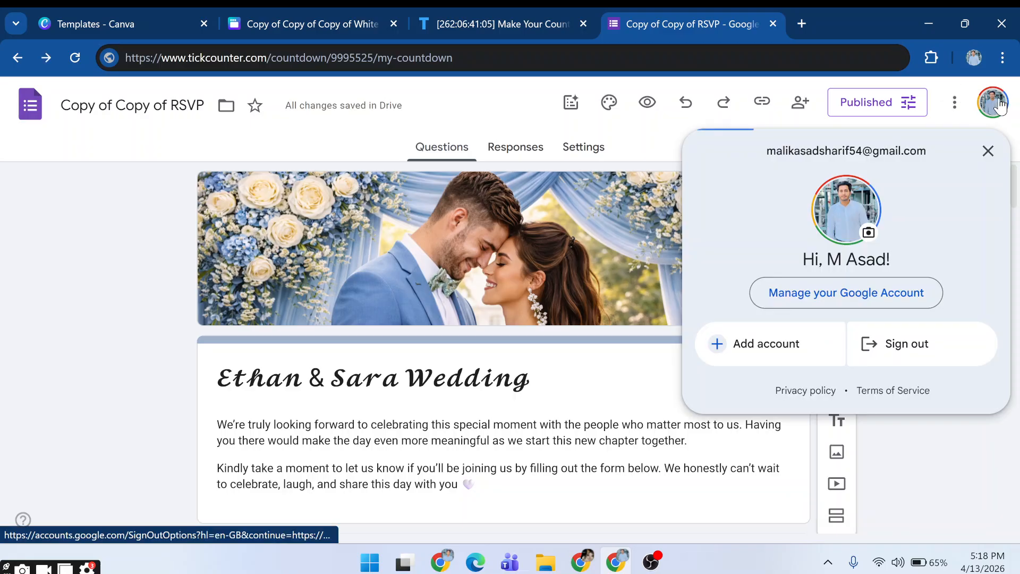
{"action": "left_click", "coordinate": [953, 111]}
{"action": "left_click", "coordinate": [952, 107]}
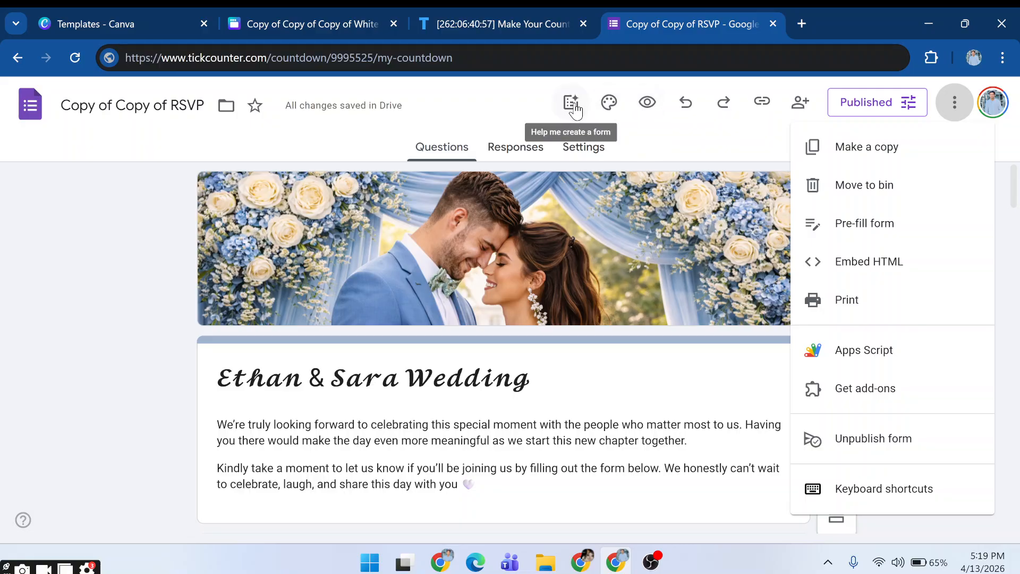
{"action": "left_click", "coordinate": [504, 159]}
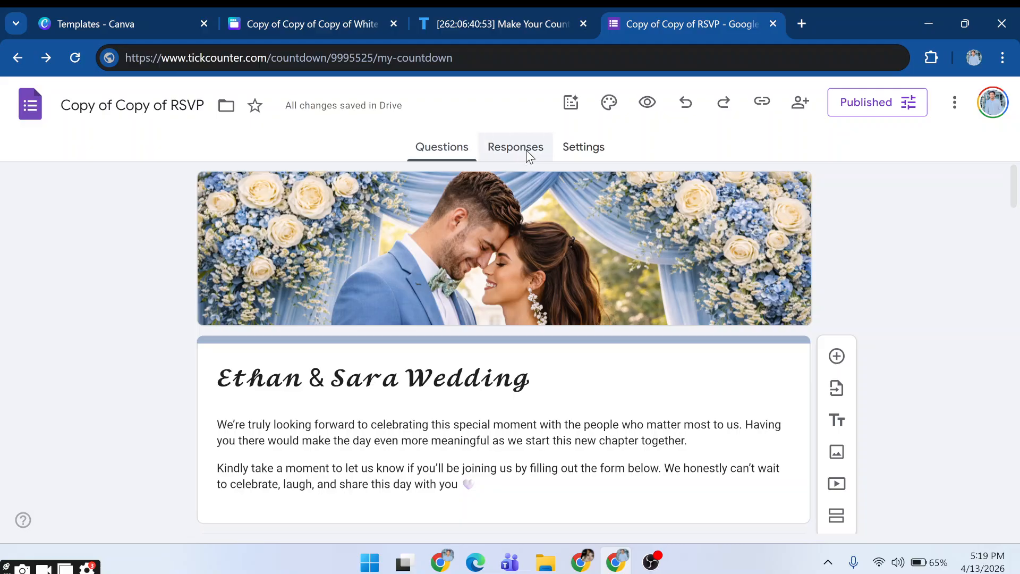
Link the RSVP form's responses to a new spreadsheet named Copy of Copy of RSVP (Responses).
{"action": "left_click", "coordinate": [526, 152]}
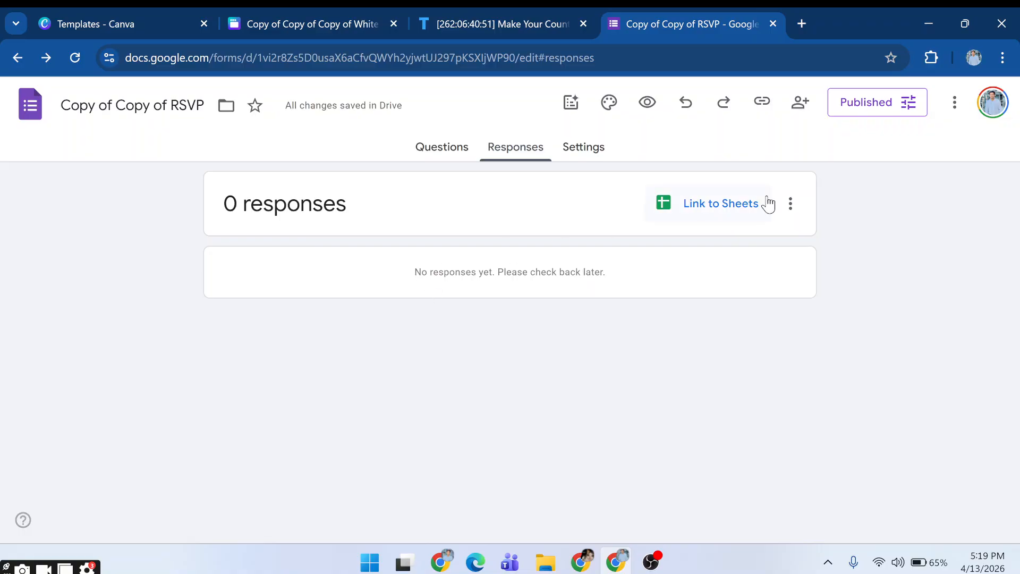
{"action": "left_click", "coordinate": [725, 205]}
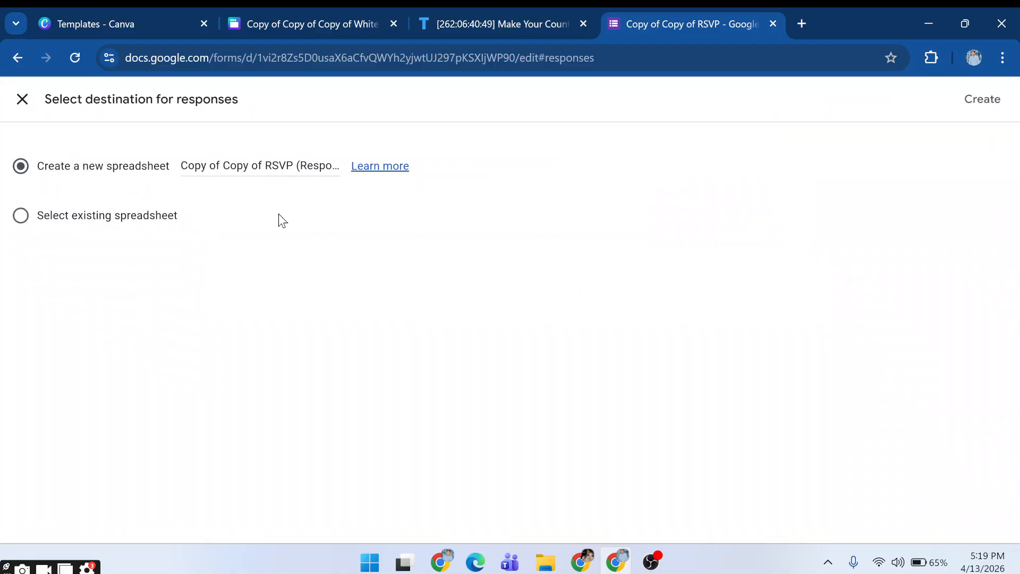
{"action": "left_click", "coordinate": [983, 100]}
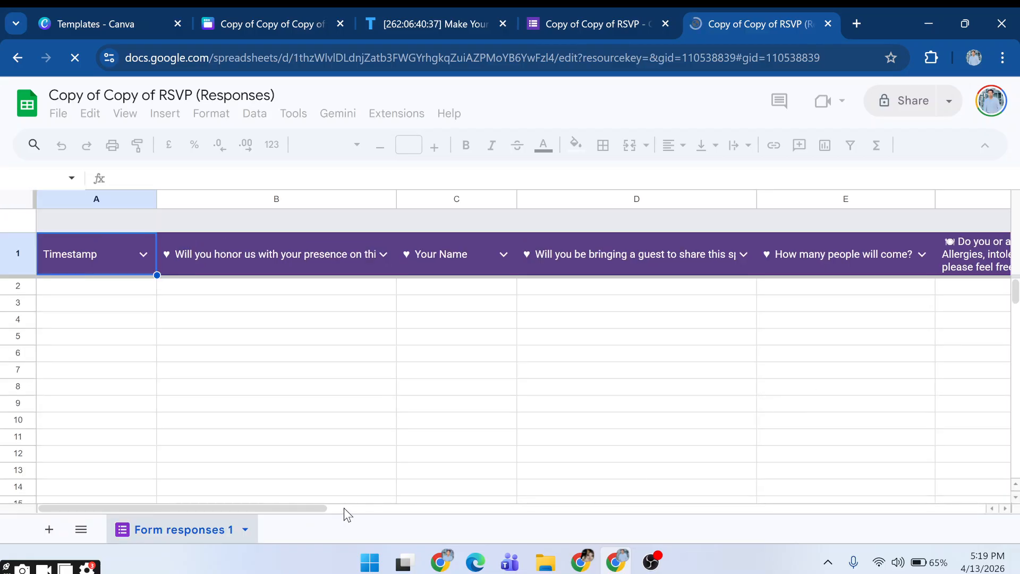
{"action": "left_click_drag", "start_coordinate": [249, 508], "coordinate": [158, 488]}
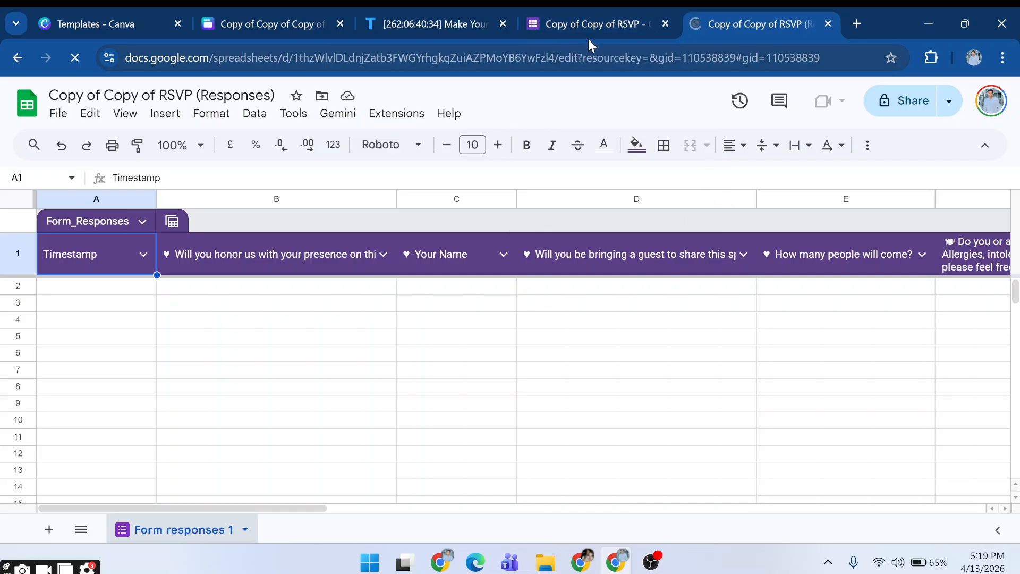
Return through the form's questions to the Canva design and examine its closing section with the contact note, doves and couple's names.
{"action": "left_click", "coordinate": [588, 40]}
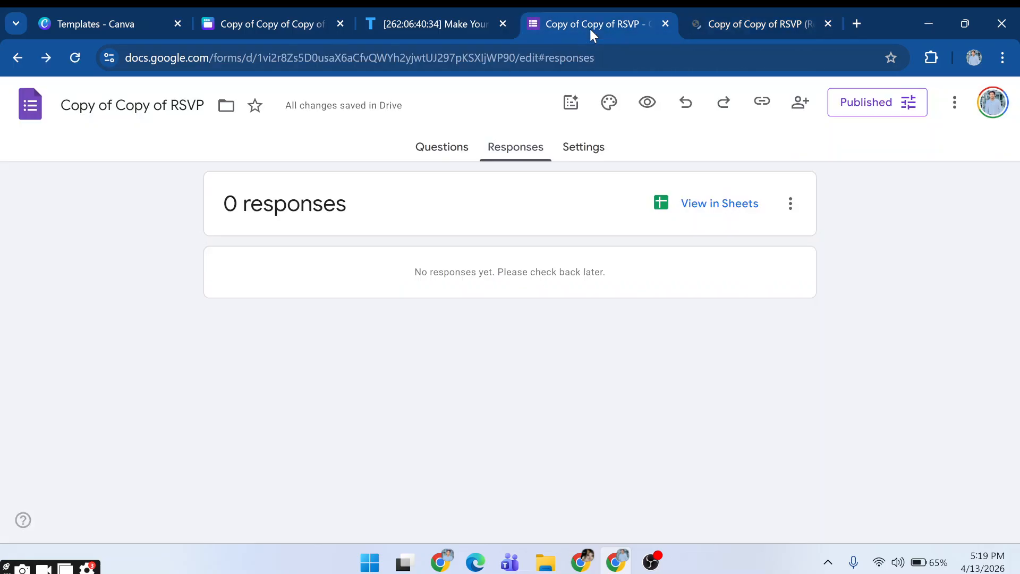
{"action": "left_click", "coordinate": [446, 158]}
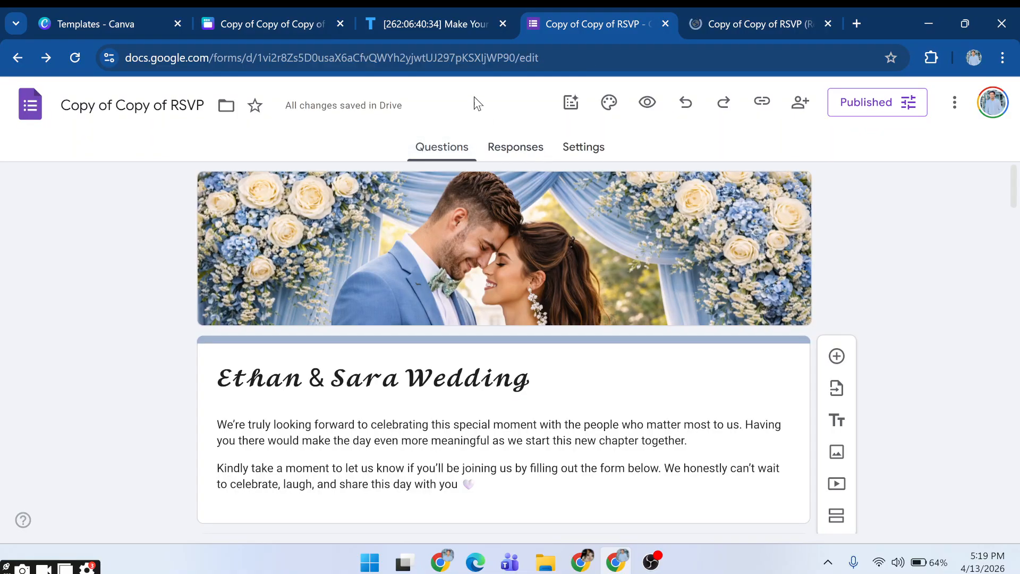
{"action": "left_click", "coordinate": [313, 21]}
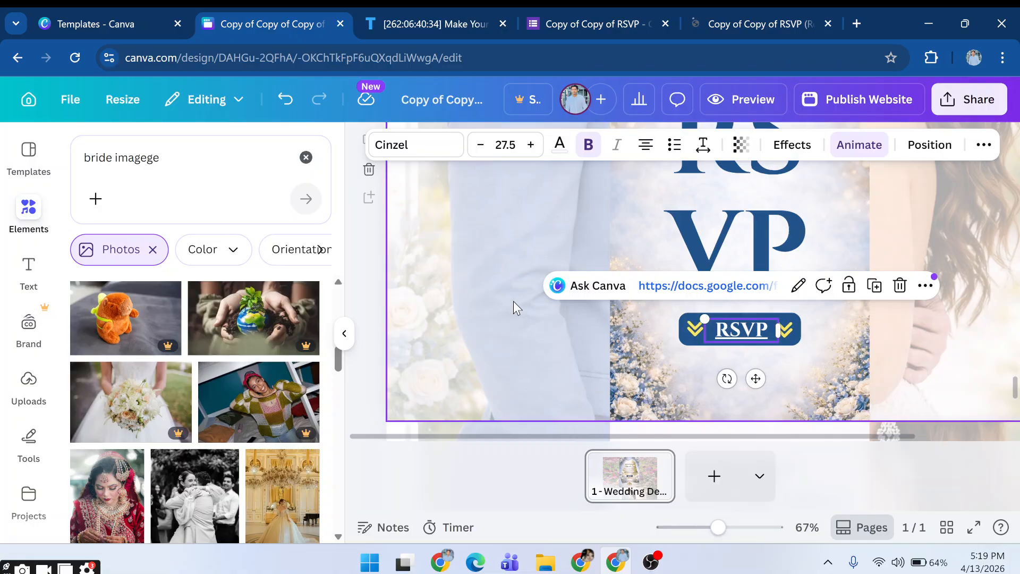
{"action": "scroll", "coordinate": [514, 305], "scroll_direction": "down", "scroll_amount": 3}
{"action": "scroll", "coordinate": [514, 309], "scroll_direction": "down", "scroll_amount": 3}
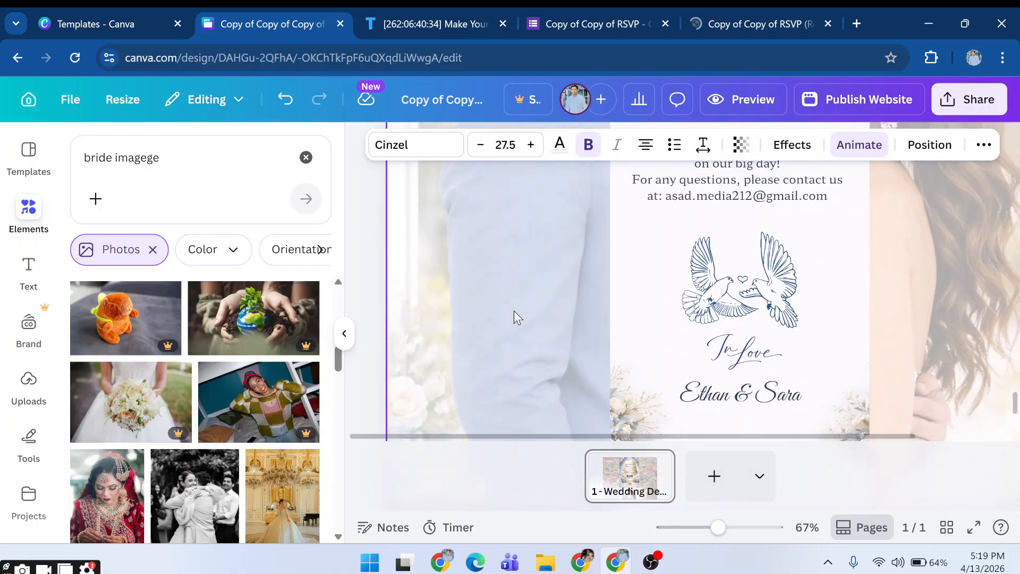
{"action": "scroll", "coordinate": [511, 313], "scroll_direction": "down", "scroll_amount": 2}
{"action": "scroll", "coordinate": [511, 314], "scroll_direction": "up", "scroll_amount": 3}
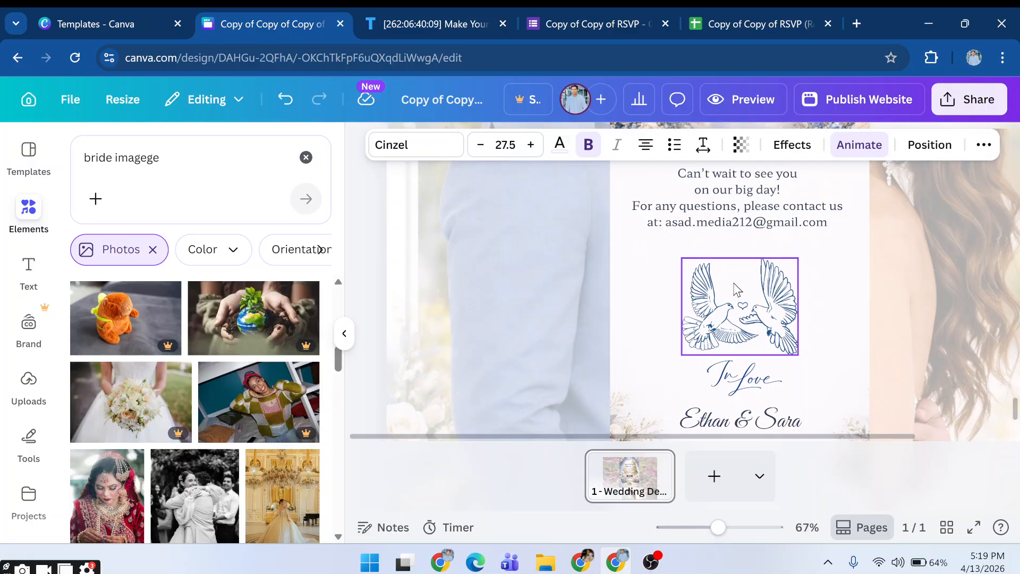
{"action": "scroll", "coordinate": [735, 289], "scroll_direction": "down", "scroll_amount": 3}
{"action": "left_click", "coordinate": [728, 263]}
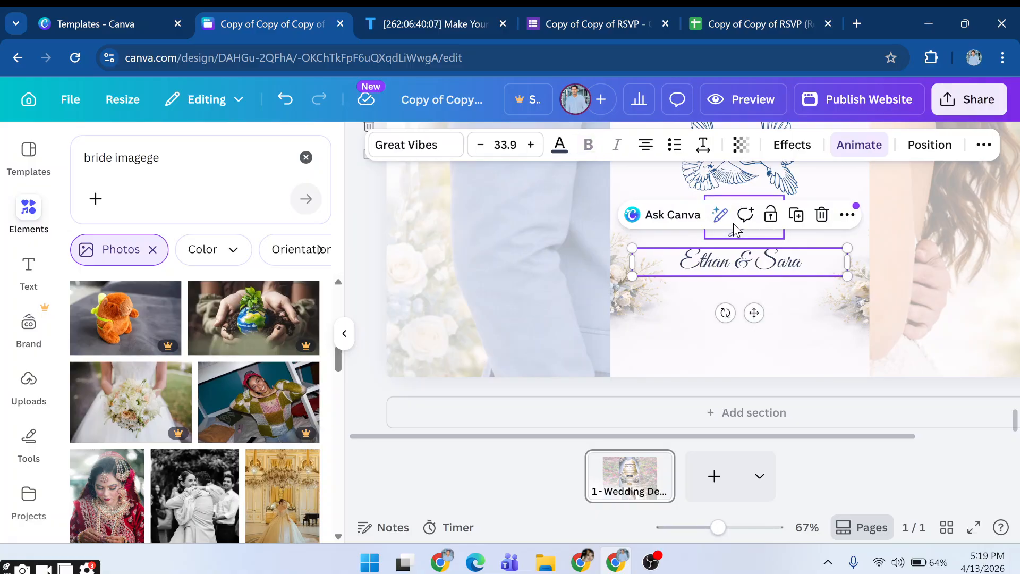
{"action": "scroll", "coordinate": [738, 297], "scroll_direction": "up", "scroll_amount": 3}
{"action": "left_click", "coordinate": [740, 314]}
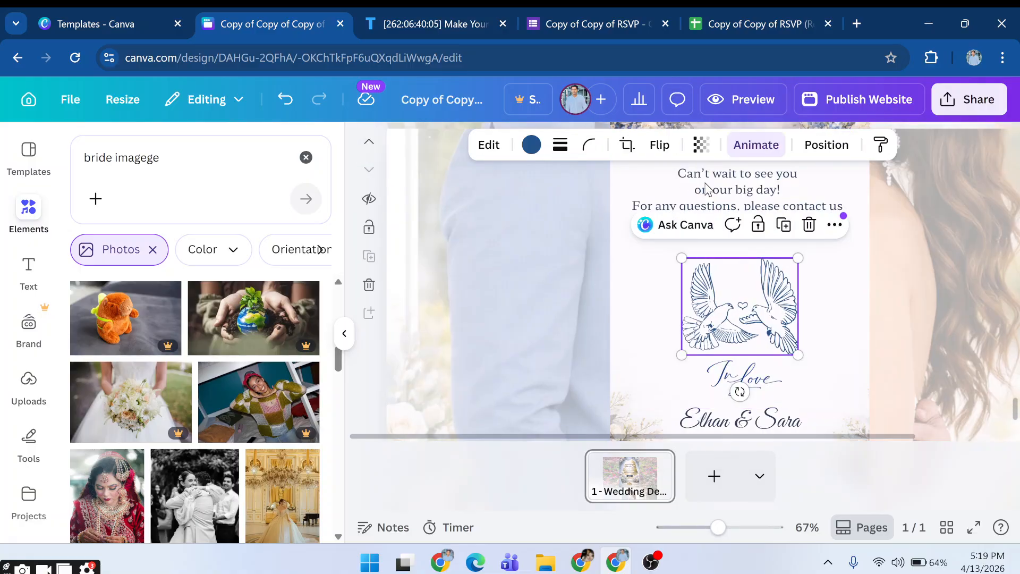
{"action": "left_click", "coordinate": [705, 187]}
Review the website design from the closing section back up to the cover section.
{"action": "scroll", "coordinate": [583, 337], "scroll_direction": "up", "scroll_amount": 8}
{"action": "scroll", "coordinate": [582, 336], "scroll_direction": "up", "scroll_amount": 10}
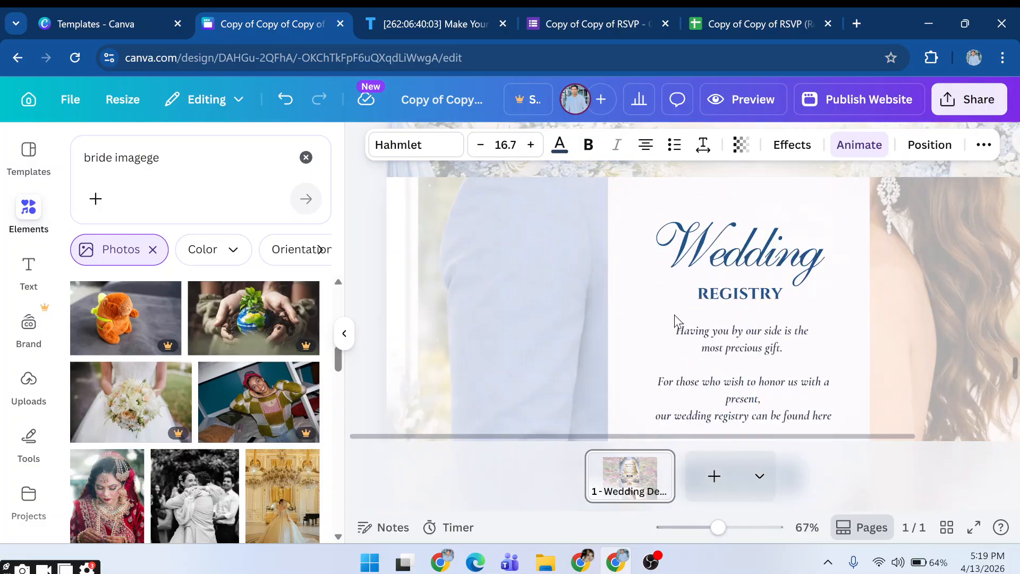
{"action": "scroll", "coordinate": [685, 291], "scroll_direction": "down", "scroll_amount": 3}
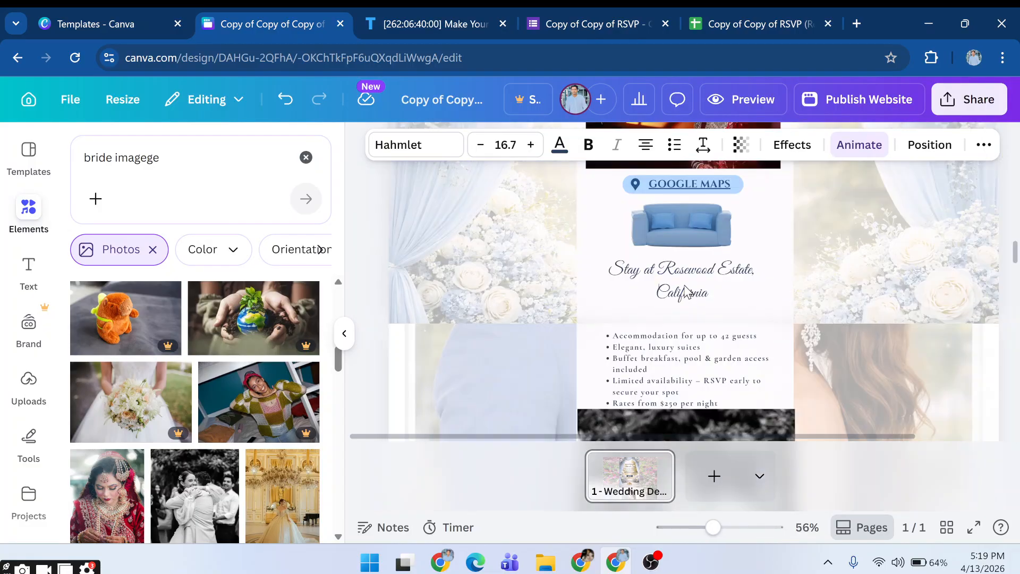
{"action": "scroll", "coordinate": [682, 292], "scroll_direction": "down", "scroll_amount": 3}
{"action": "scroll", "coordinate": [679, 294], "scroll_direction": "up", "scroll_amount": 10}
{"action": "scroll", "coordinate": [675, 297], "scroll_direction": "up", "scroll_amount": 10}
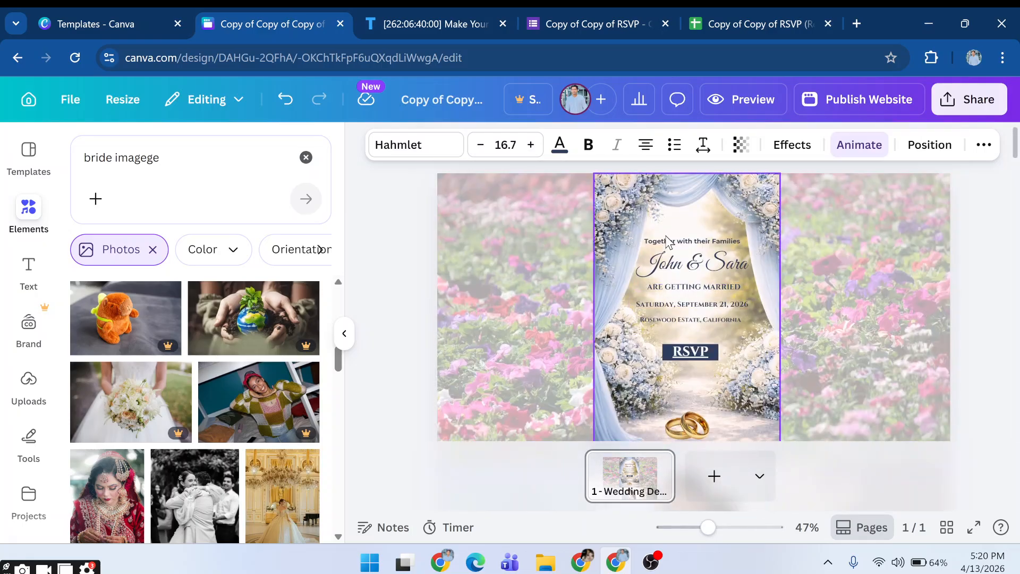
{"action": "scroll", "coordinate": [663, 244], "scroll_direction": "down", "scroll_amount": 2}
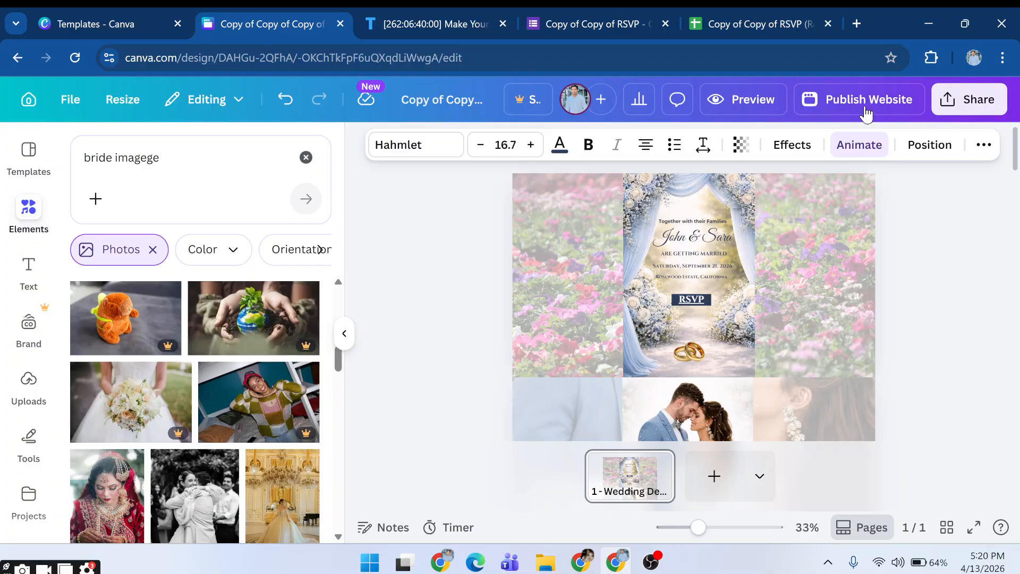
Open the website publishing options and examine the site address and premium image charge.
{"action": "left_click", "coordinate": [864, 109]}
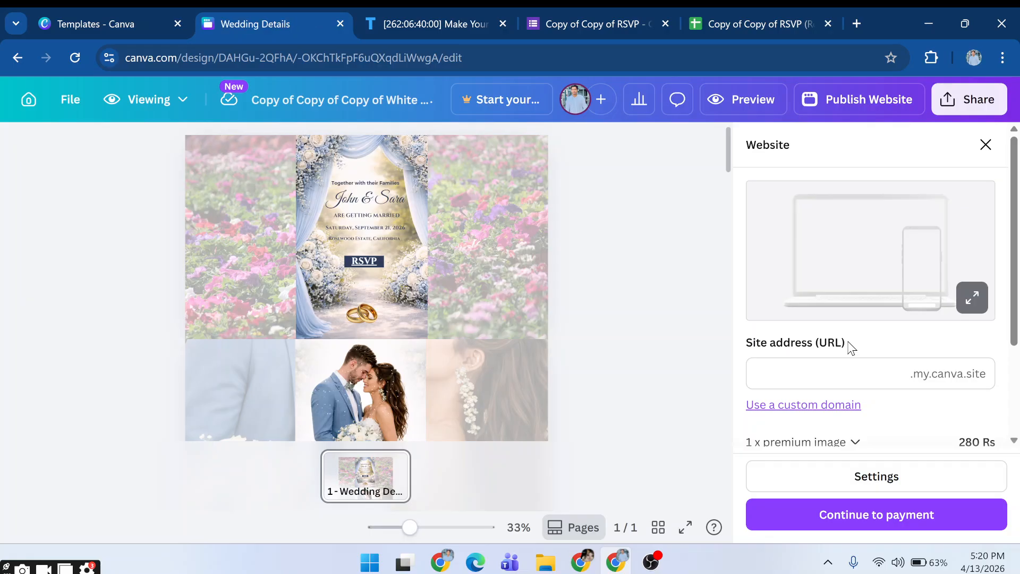
{"action": "scroll", "coordinate": [860, 363], "scroll_direction": "down", "scroll_amount": 3}
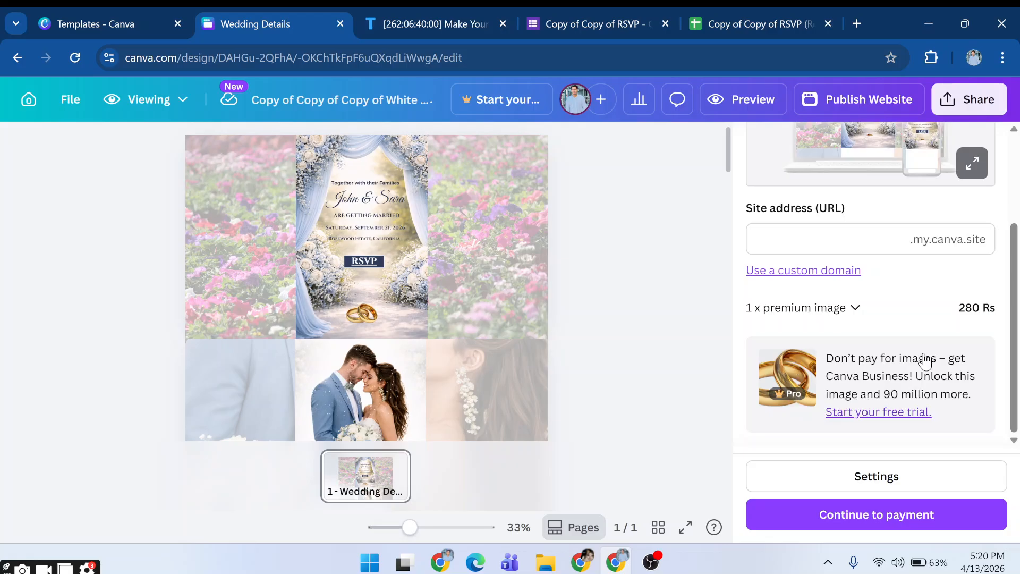
{"action": "scroll", "coordinate": [855, 318], "scroll_direction": "up", "scroll_amount": 3}
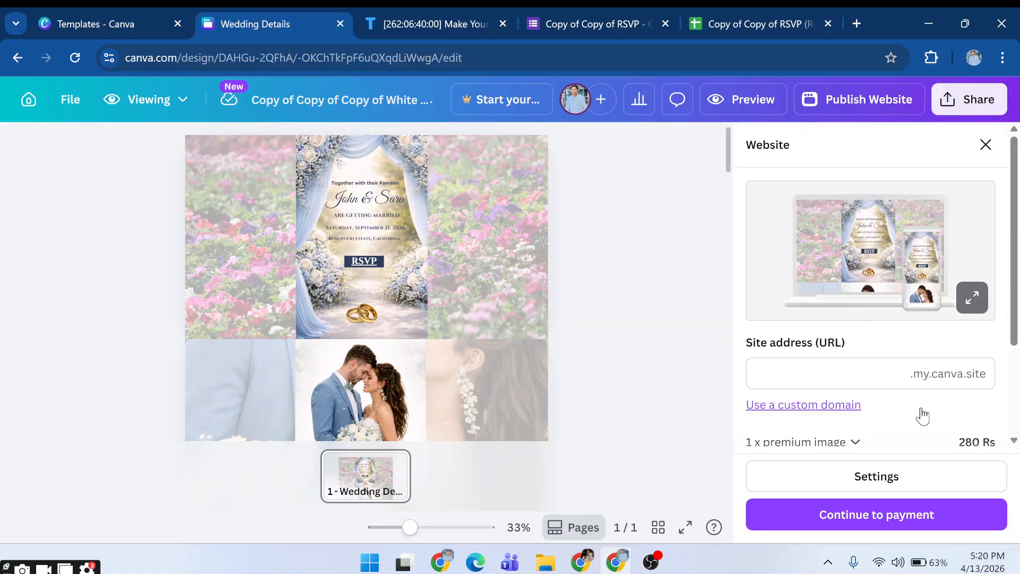
{"action": "scroll", "coordinate": [922, 415], "scroll_direction": "down", "scroll_amount": 3}
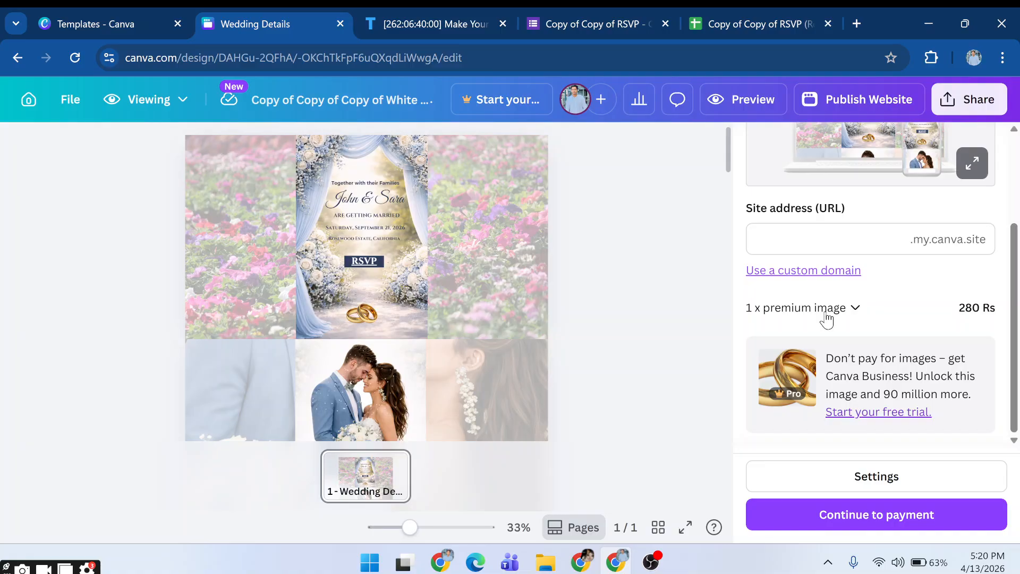
{"action": "scroll", "coordinate": [969, 178], "scroll_direction": "up", "scroll_amount": 3}
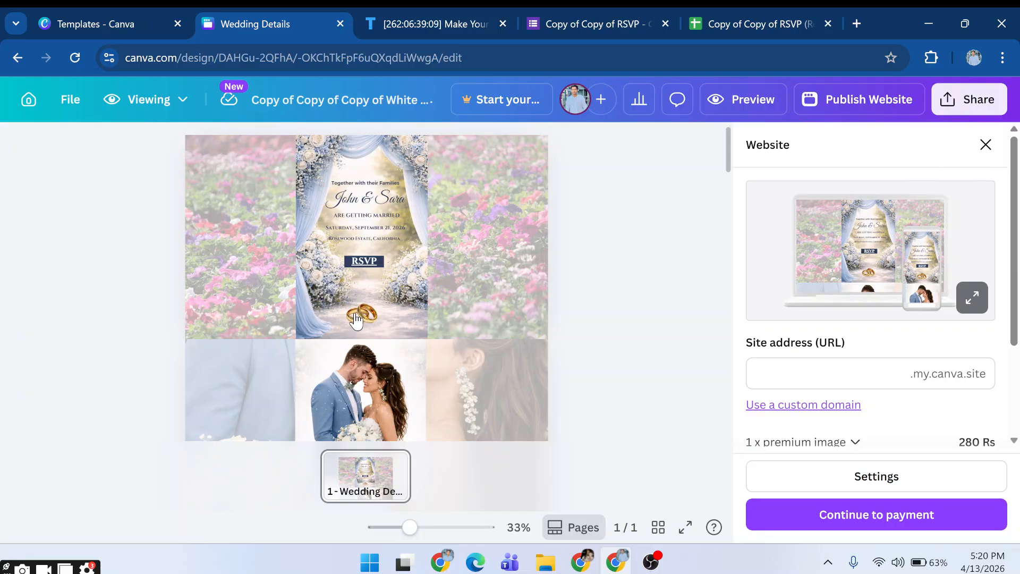
Return to editing and delete the premium wedding rings image from the cover section.
{"action": "scroll", "coordinate": [359, 323], "scroll_direction": "down", "scroll_amount": 5}
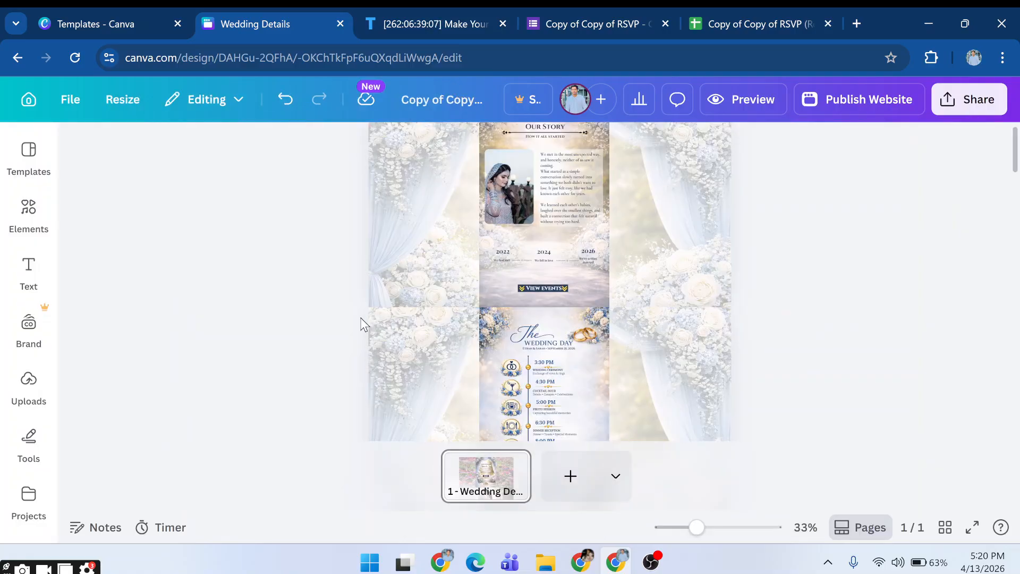
{"action": "scroll", "coordinate": [570, 292], "scroll_direction": "up", "scroll_amount": 6}
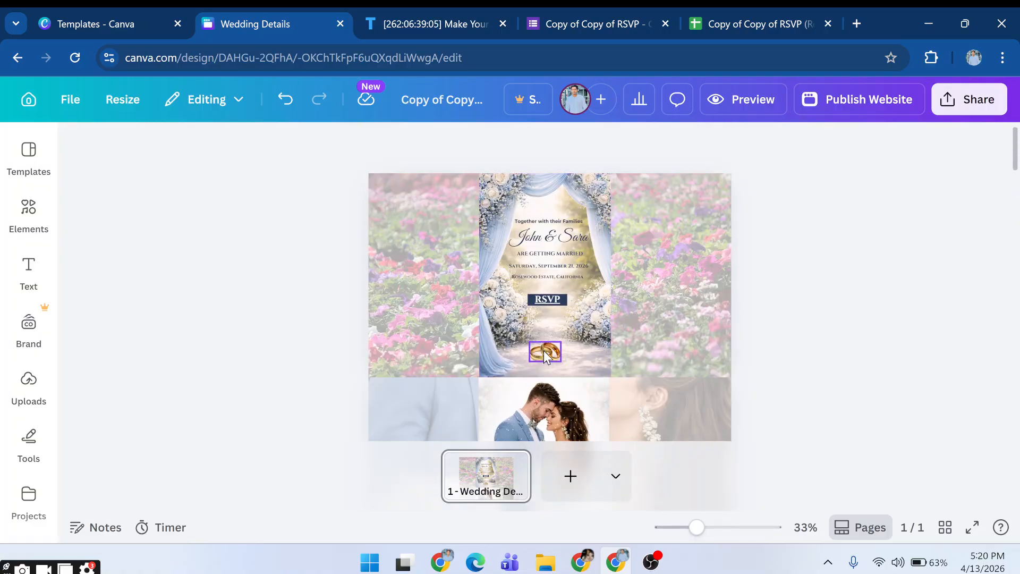
{"action": "left_click", "coordinate": [543, 350]}
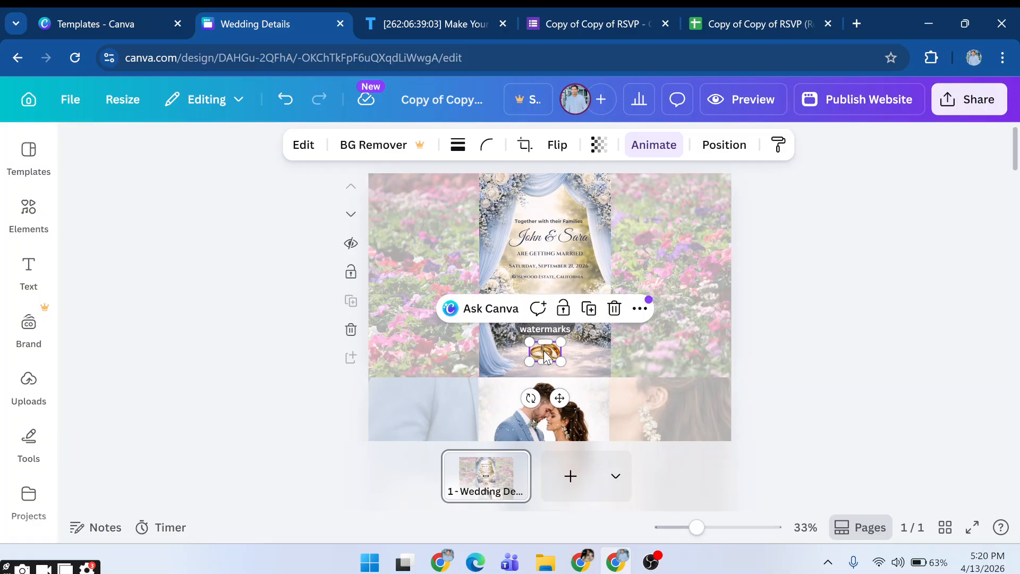
{"action": "left_click_drag", "start_coordinate": [545, 356], "coordinate": [582, 313]}
Delete the wedding rings image beside the Venue heading.
{"action": "scroll", "coordinate": [640, 370], "scroll_direction": "down", "scroll_amount": 4}
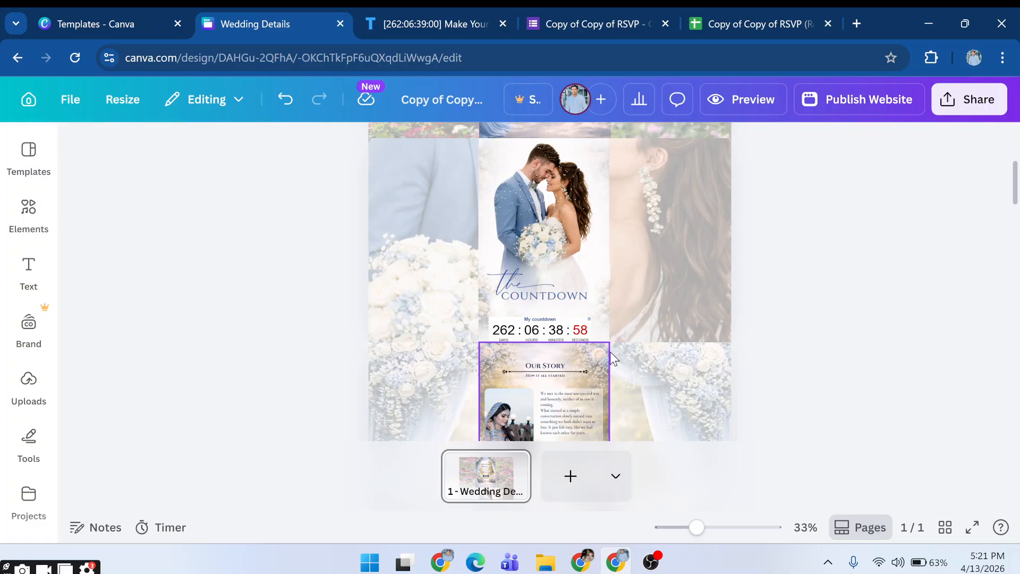
{"action": "scroll", "coordinate": [594, 341], "scroll_direction": "down", "scroll_amount": 4}
{"action": "scroll", "coordinate": [594, 343], "scroll_direction": "down", "scroll_amount": 3}
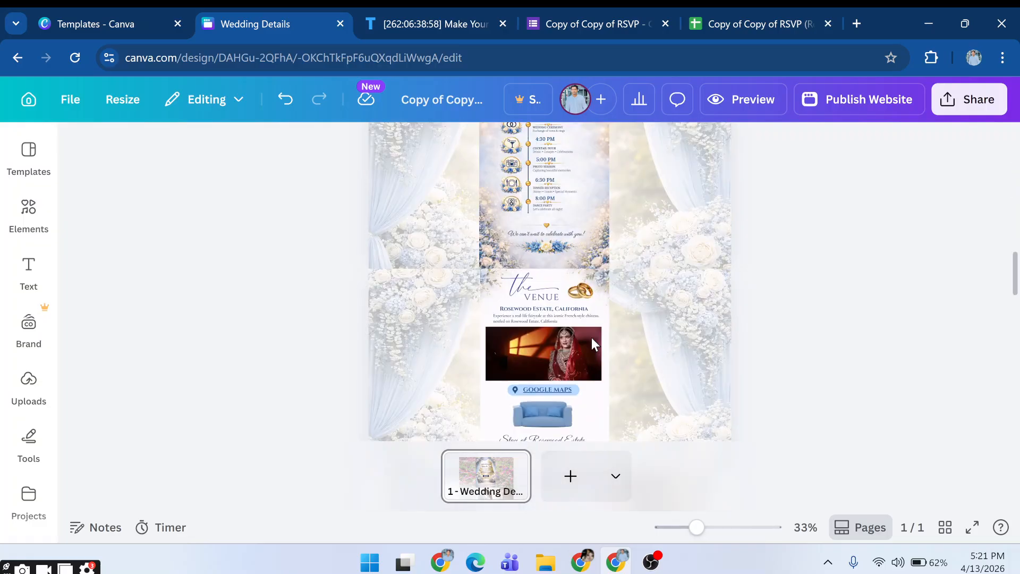
{"action": "left_click", "coordinate": [580, 296]}
{"action": "key", "text": "Delete"}
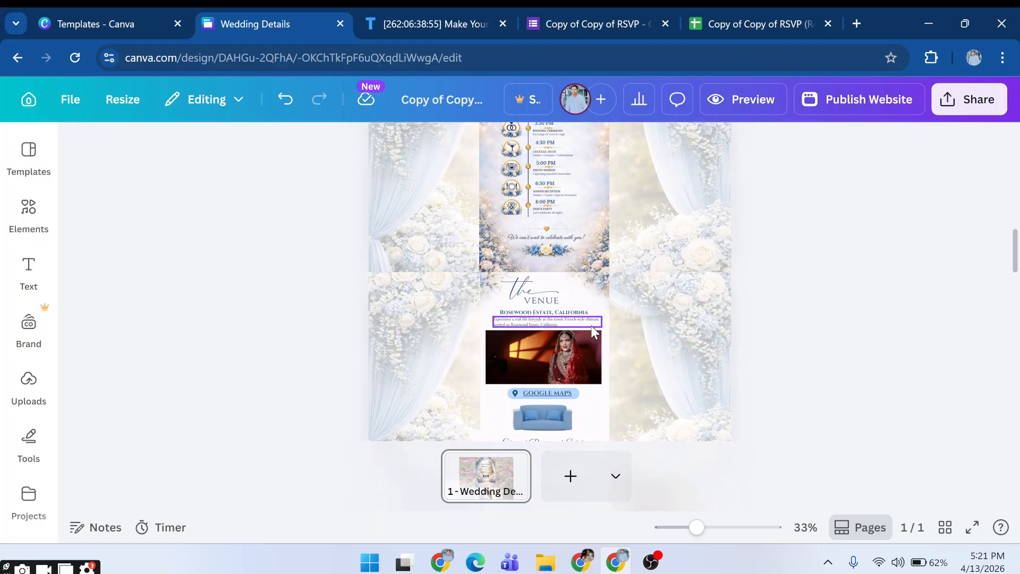
Reopen the website publishing options and start editing the site address.
{"action": "scroll", "coordinate": [591, 326], "scroll_direction": "down", "scroll_amount": 12}
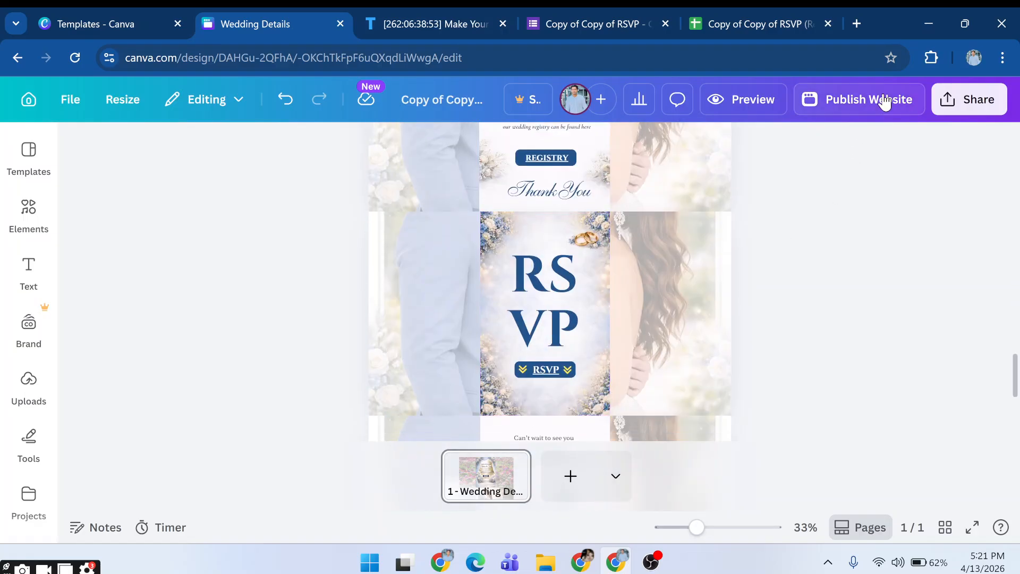
{"action": "left_click", "coordinate": [883, 101]}
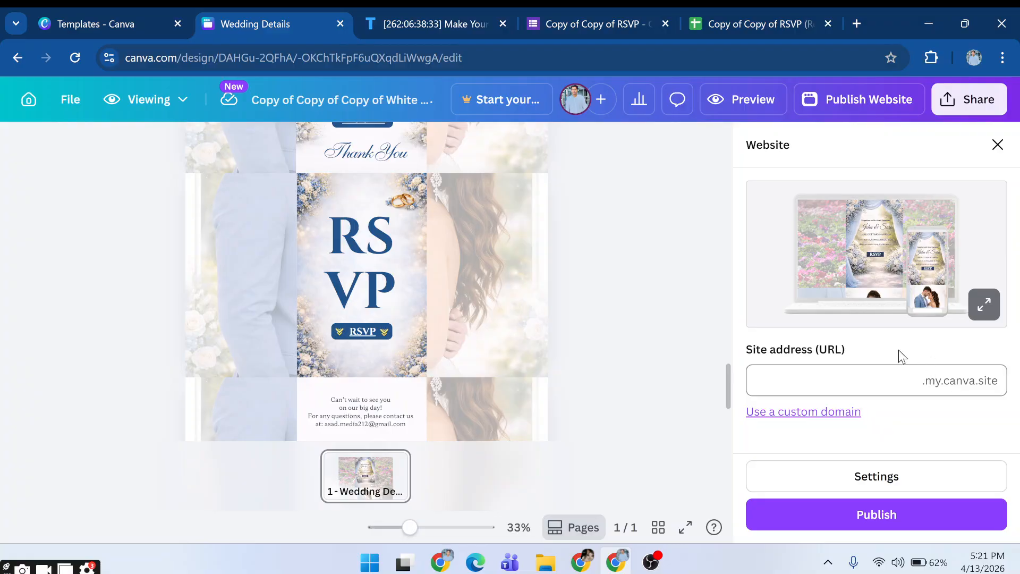
{"action": "left_click", "coordinate": [924, 379]}
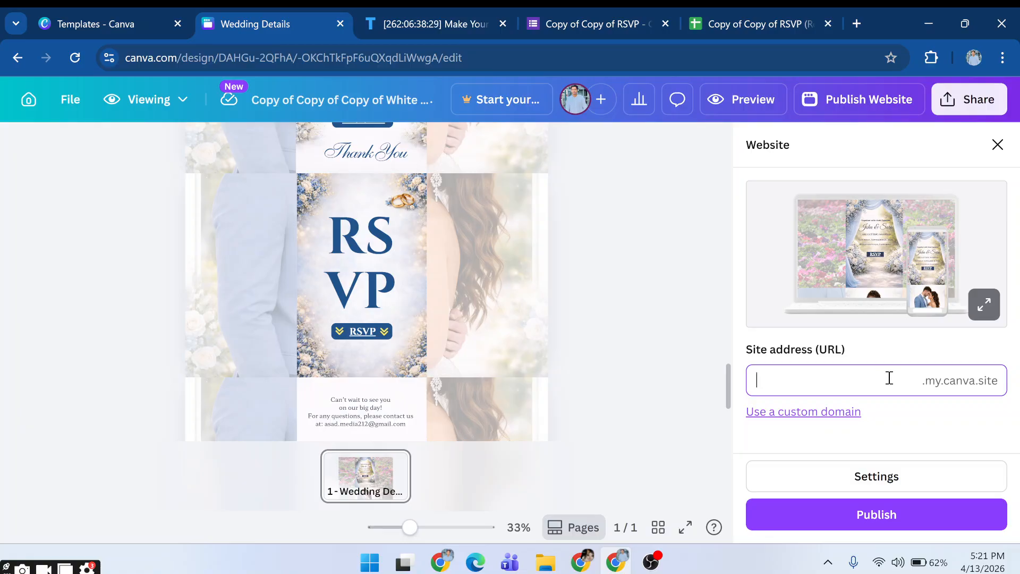
Try "marry" as the my.canva.site address and clear the entry.
{"action": "type", "text": "ma"}
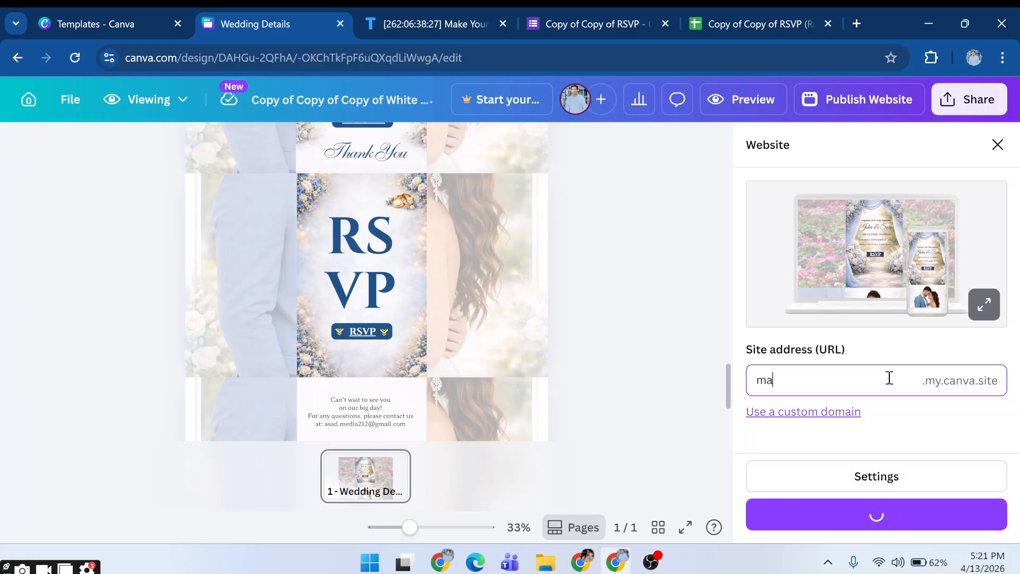
{"action": "type", "text": "rry"}
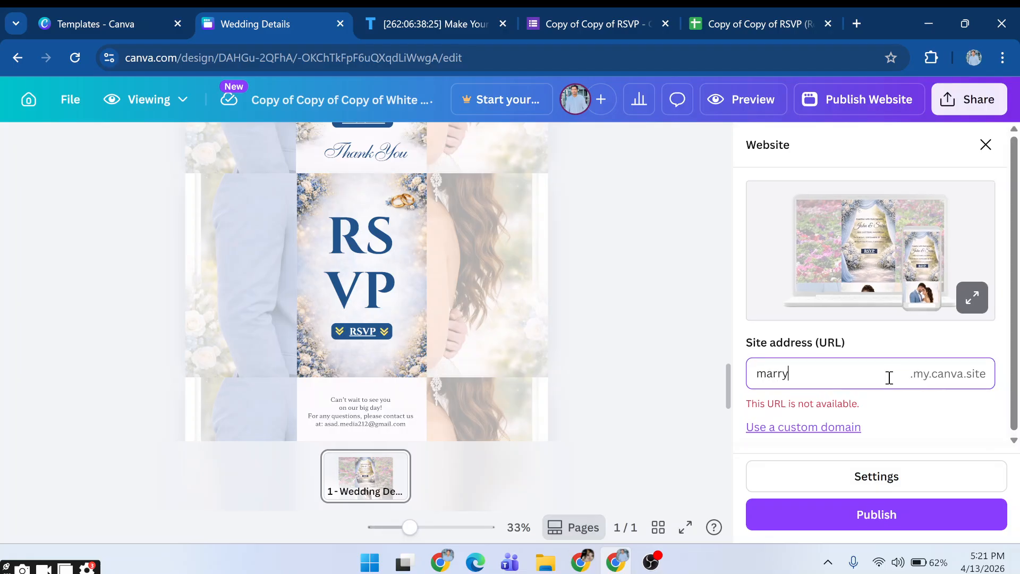
{"action": "key", "text": "BackSpace"}
{"action": "key", "text": "BackSpace"}
{"action": "key", "text": "BackSpace"}
{"action": "key", "text": "BackSpace"}
{"action": "key", "text": "BackSpace"}
{"action": "type", "text": "a"}
{"action": "key", "text": "BackSpace"}
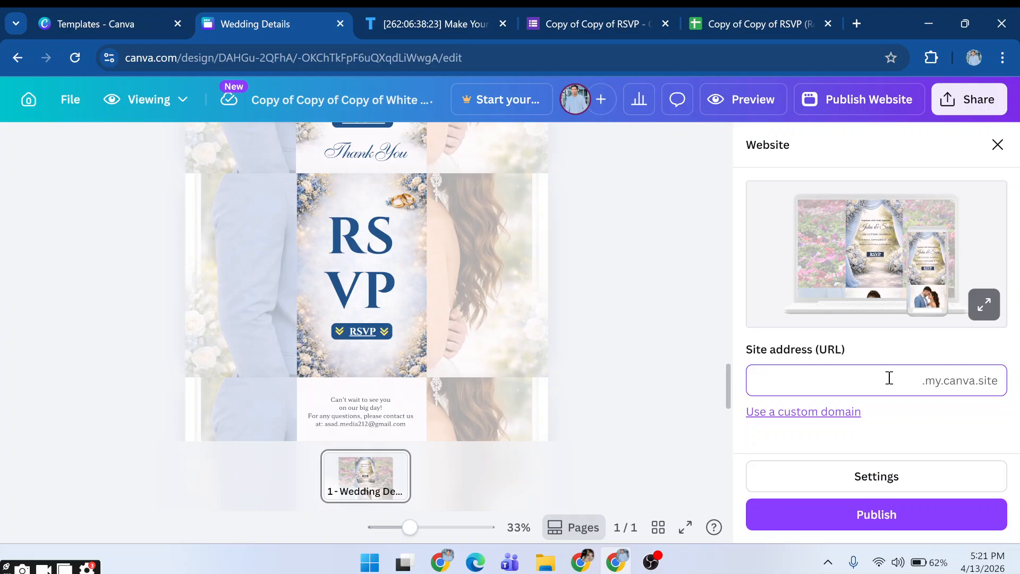
Try the couple's first names followed by "wedding" and 5598 as the my.canva.site address.
{"action": "type", "text": "joan"}
{"action": "key", "text": "BackSpace"}
{"action": "key", "text": "BackSpace"}
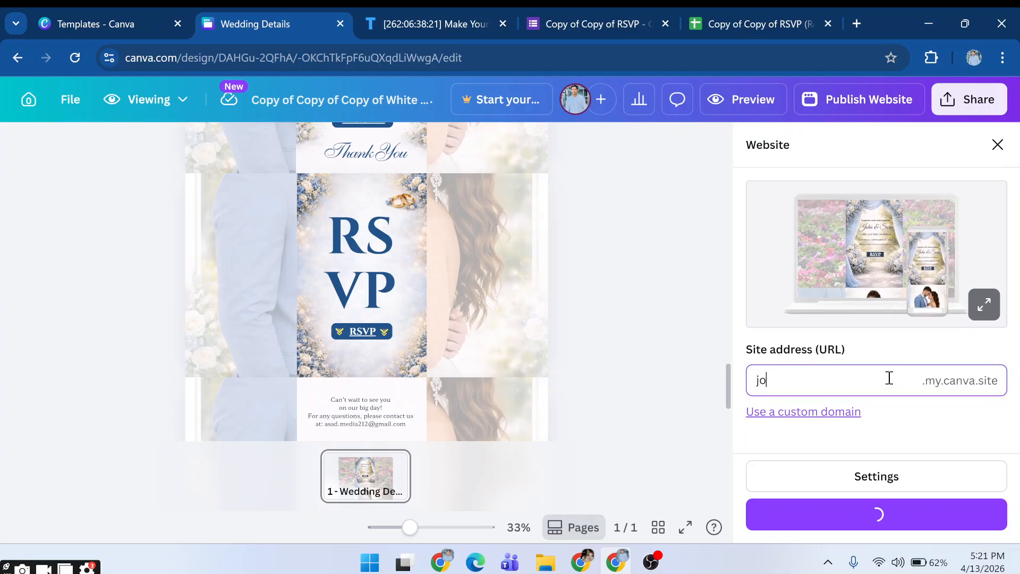
{"action": "type", "text": "han&sarawedding"}
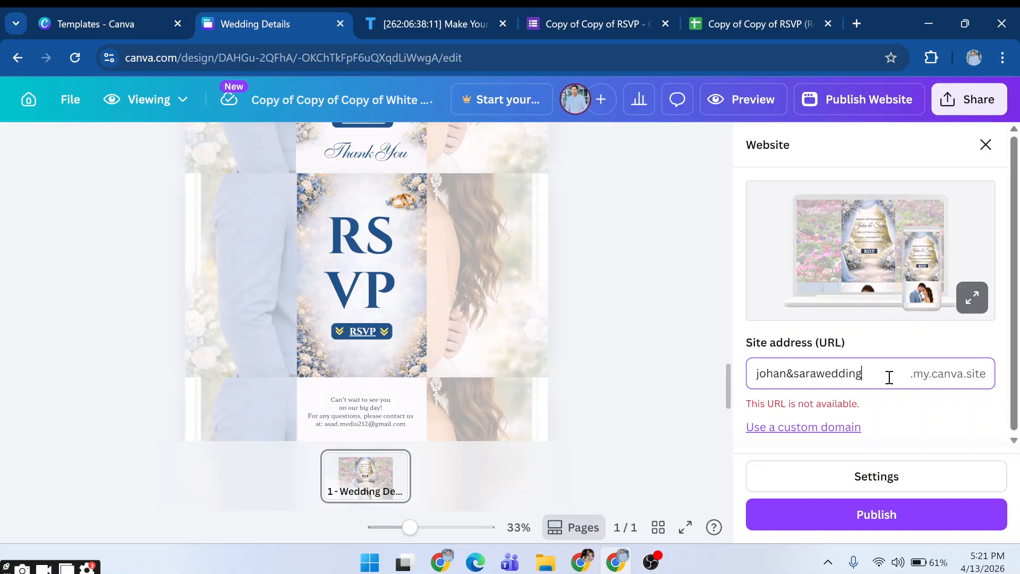
{"action": "type", "text": "5598"}
Replace the site address with "happytoinvitefillit1" on my.canva.site and publish the website.
{"action": "left_click_drag", "start_coordinate": [891, 368], "coordinate": [753, 373]}
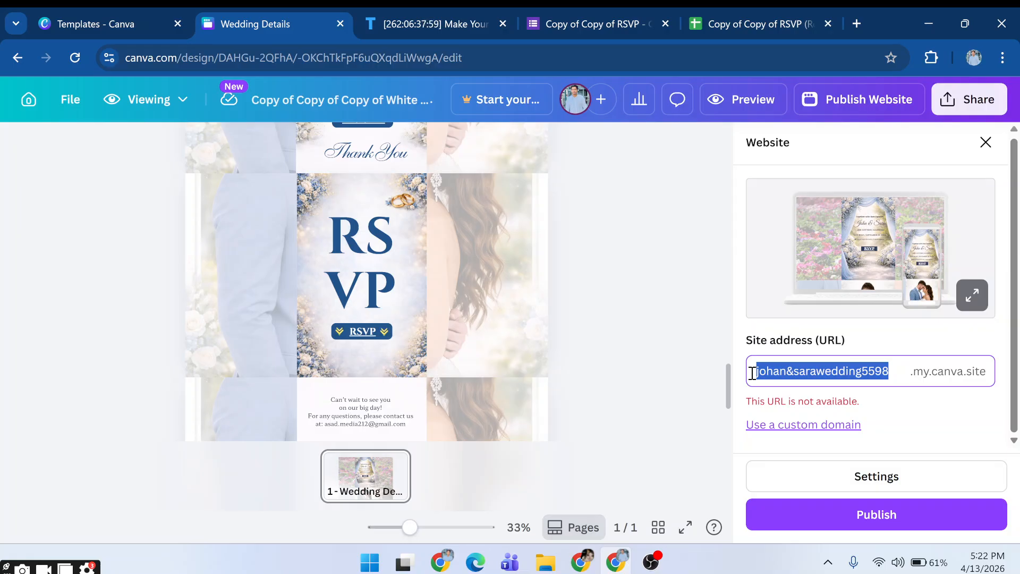
{"action": "type", "text": "happyto-i"}
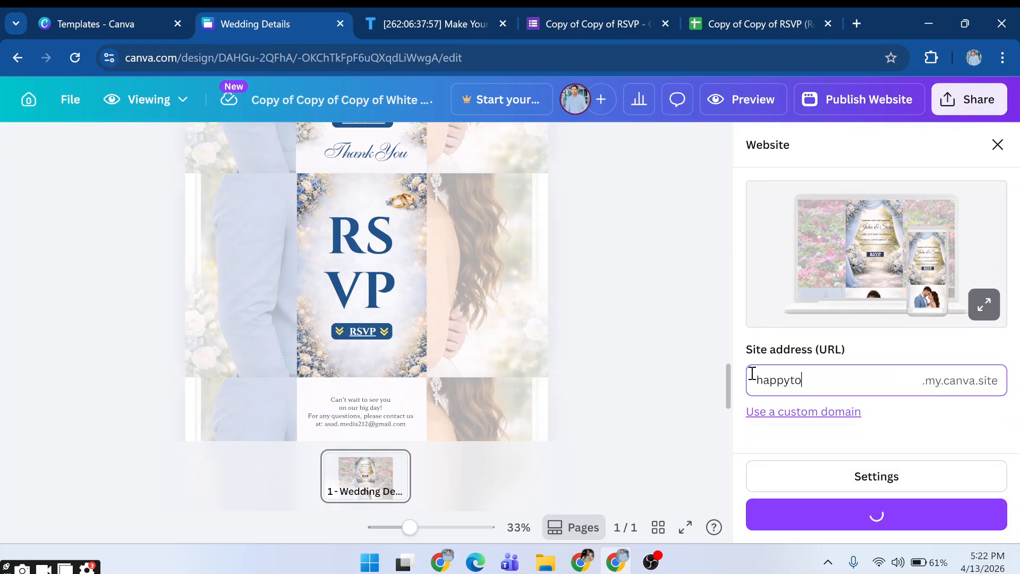
{"action": "key", "text": "BackSpace"}
{"action": "key", "text": "BackSpace"}
{"action": "type", "text": "invite"}
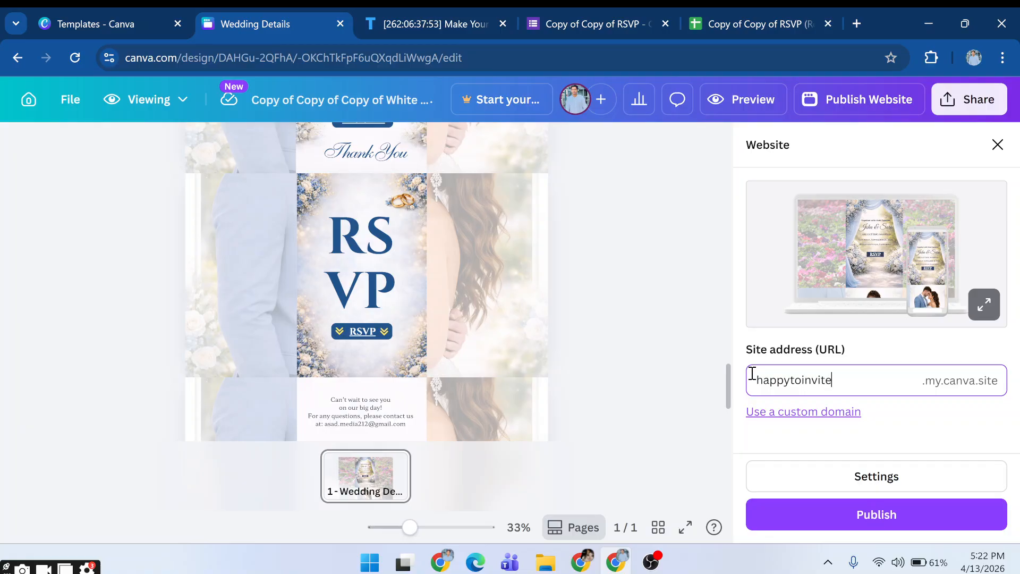
{"action": "type", "text": "fillit1"}
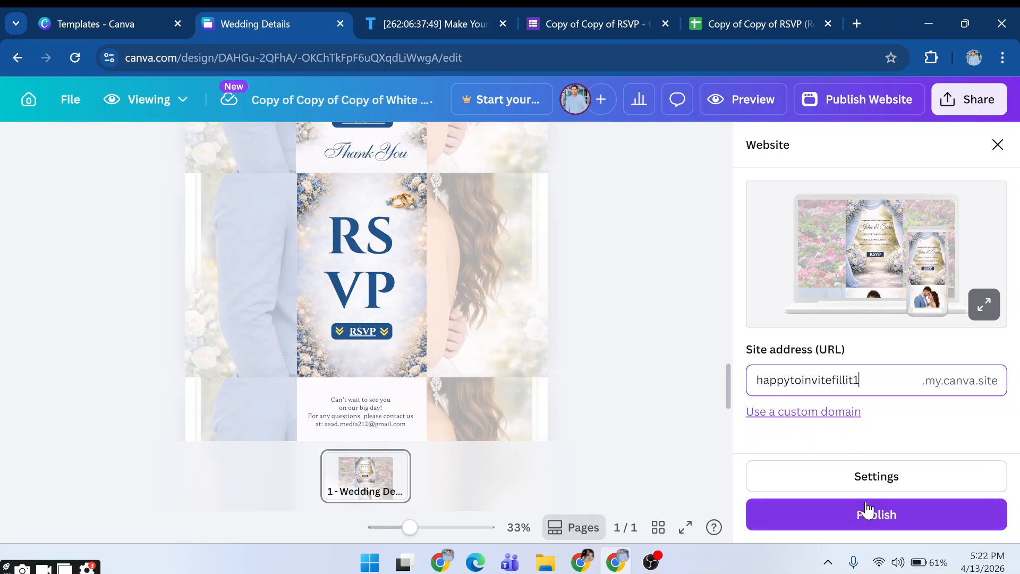
{"action": "left_click", "coordinate": [867, 510]}
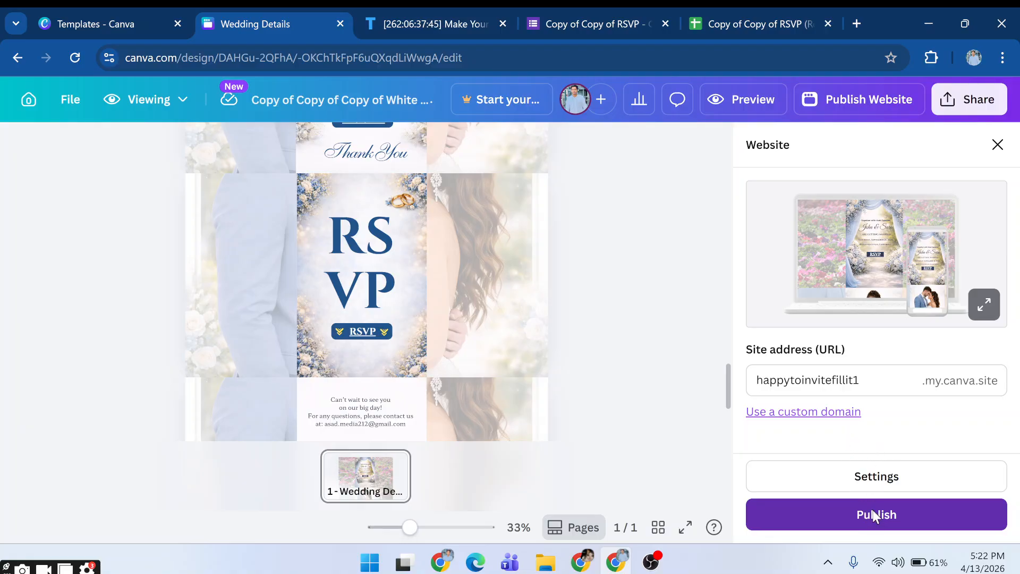
{"action": "left_click", "coordinate": [874, 514]}
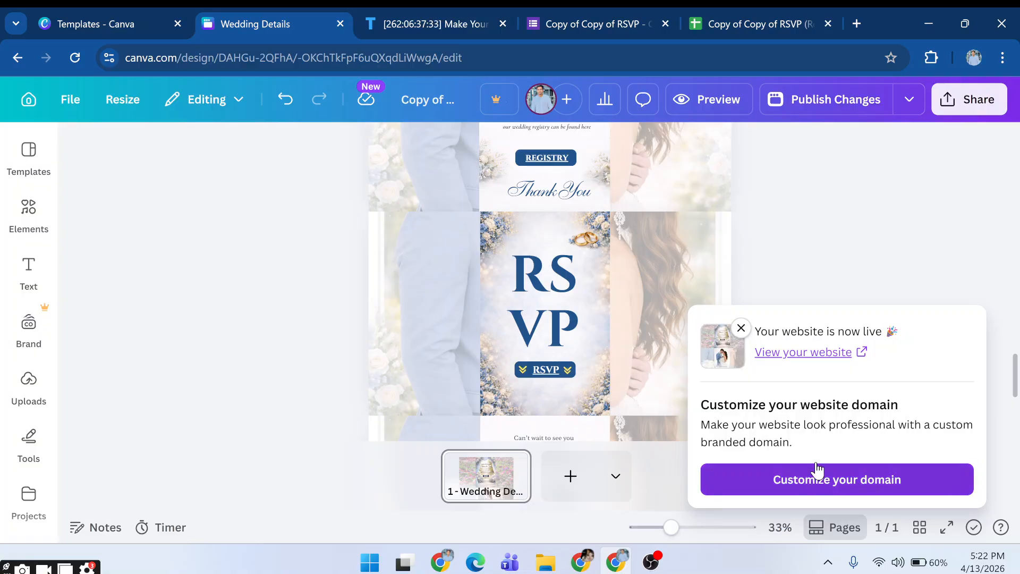
Open the live website and examine its cover, countdown, schedule and venue sections.
{"action": "left_click", "coordinate": [795, 355]}
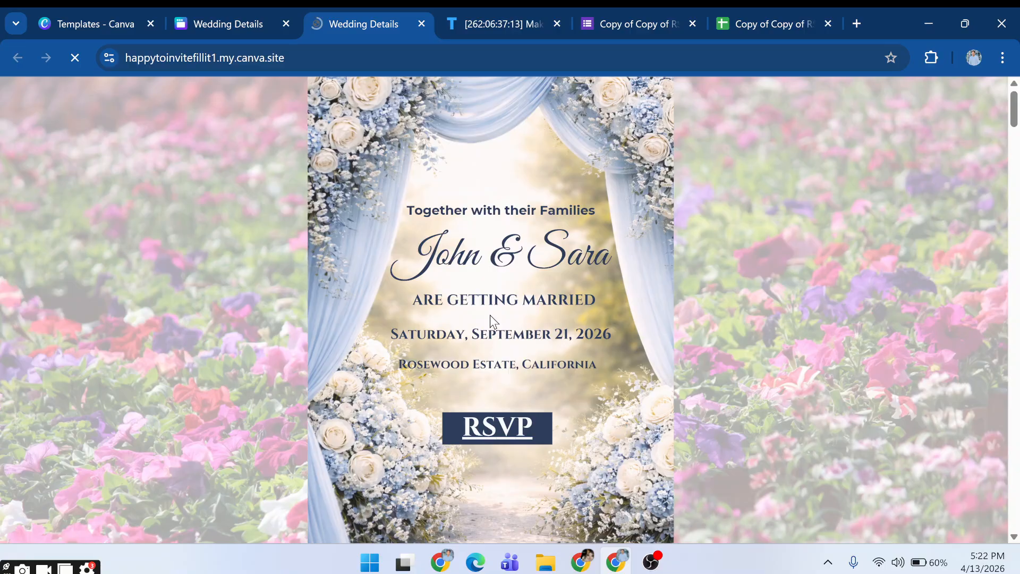
{"action": "scroll", "coordinate": [524, 431], "scroll_direction": "down", "scroll_amount": 4}
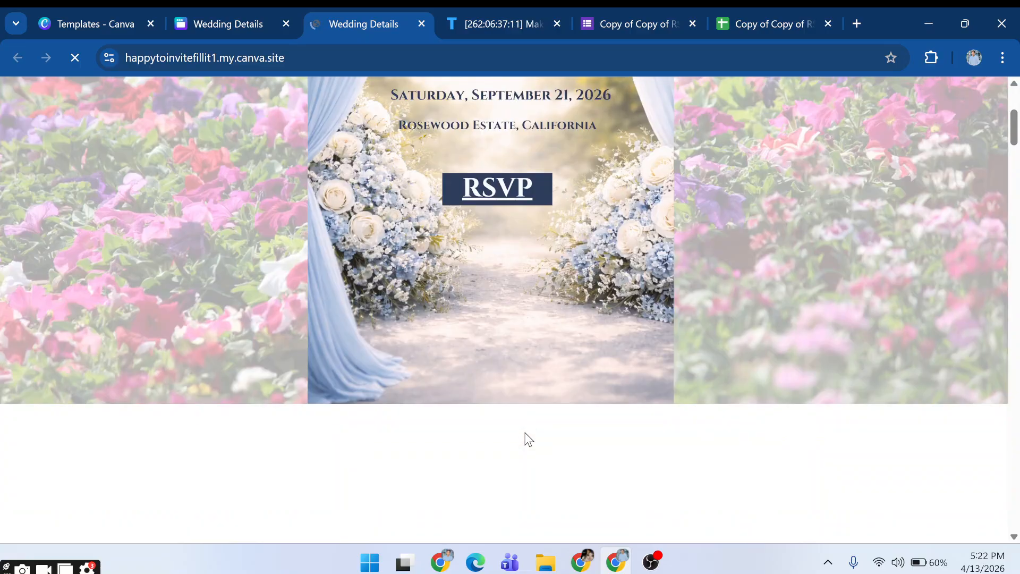
{"action": "scroll", "coordinate": [501, 371], "scroll_direction": "down", "scroll_amount": 3}
{"action": "scroll", "coordinate": [498, 365], "scroll_direction": "up", "scroll_amount": 6}
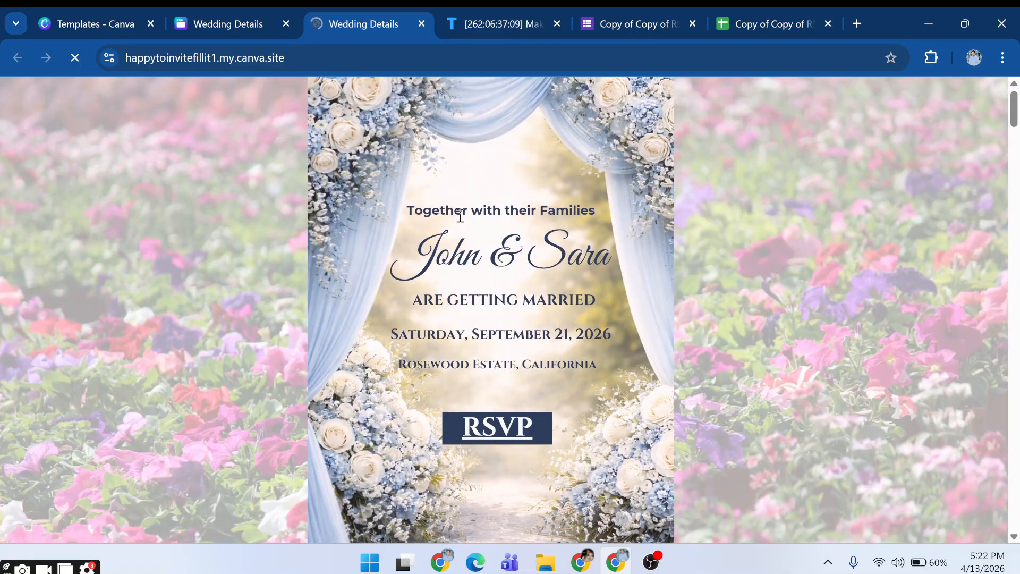
{"action": "left_click_drag", "start_coordinate": [571, 224], "coordinate": [602, 373]}
{"action": "scroll", "coordinate": [602, 373], "scroll_direction": "down", "scroll_amount": 10}
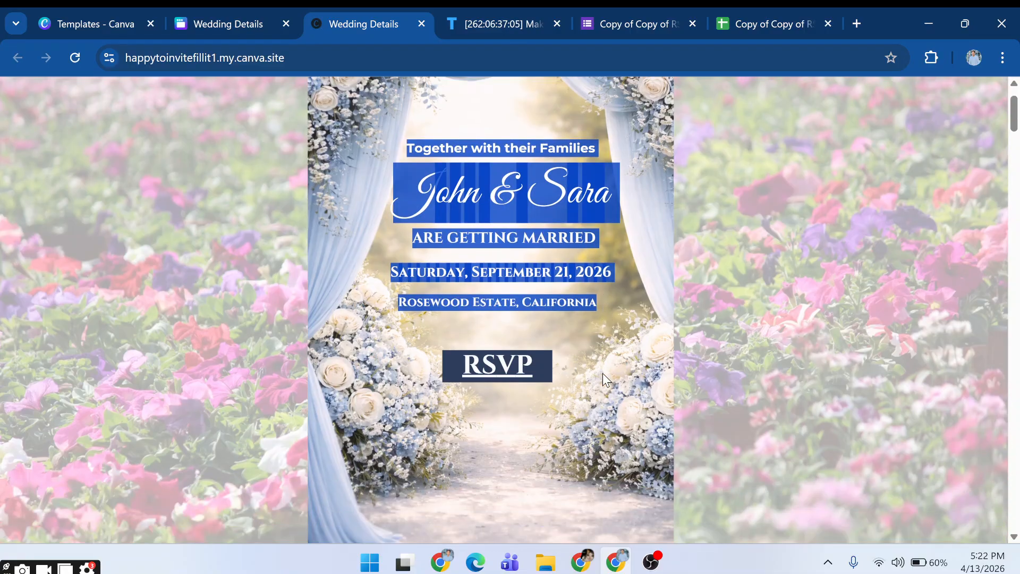
{"action": "scroll", "coordinate": [536, 317], "scroll_direction": "down", "scroll_amount": 12}
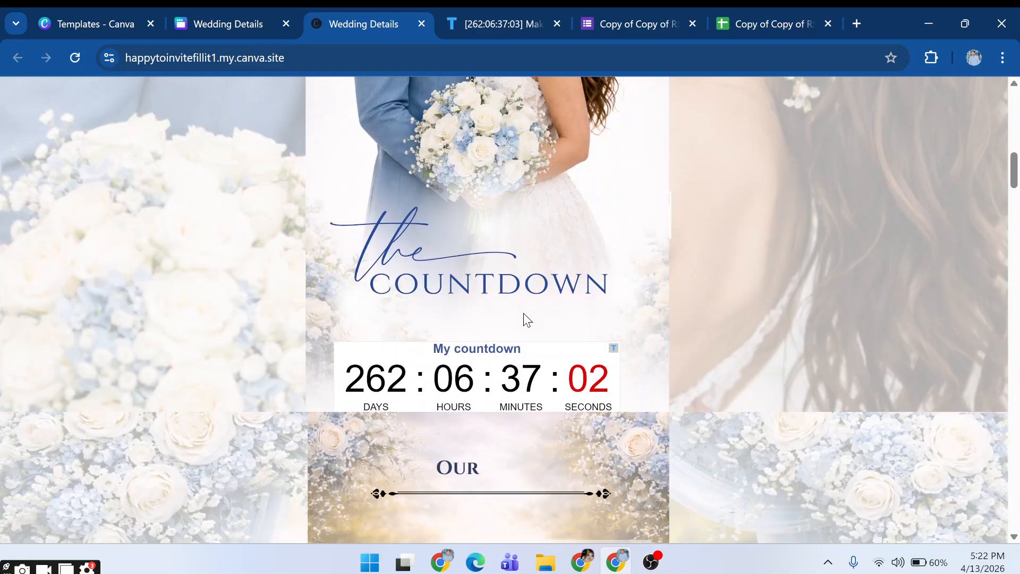
{"action": "scroll", "coordinate": [524, 314], "scroll_direction": "down", "scroll_amount": 5}
{"action": "scroll", "coordinate": [524, 315], "scroll_direction": "down", "scroll_amount": 15}
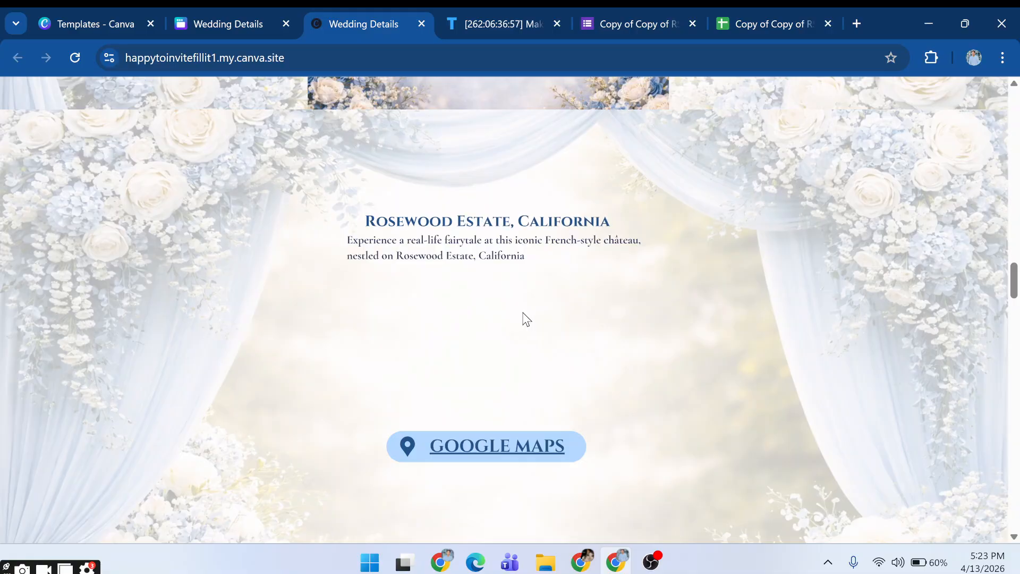
{"action": "scroll", "coordinate": [523, 314], "scroll_direction": "up", "scroll_amount": 20}
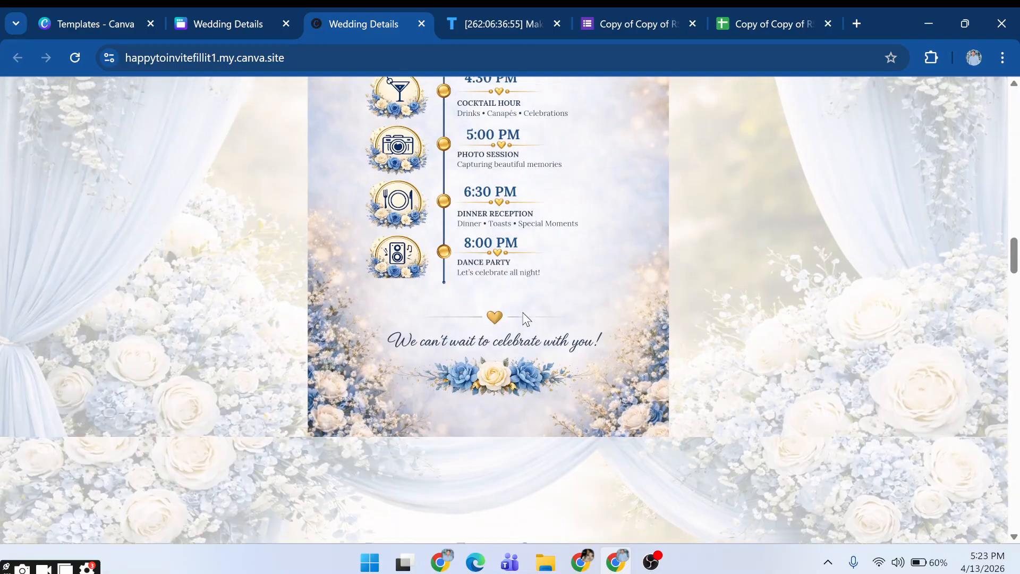
{"action": "scroll", "coordinate": [526, 318], "scroll_direction": "up", "scroll_amount": 10}
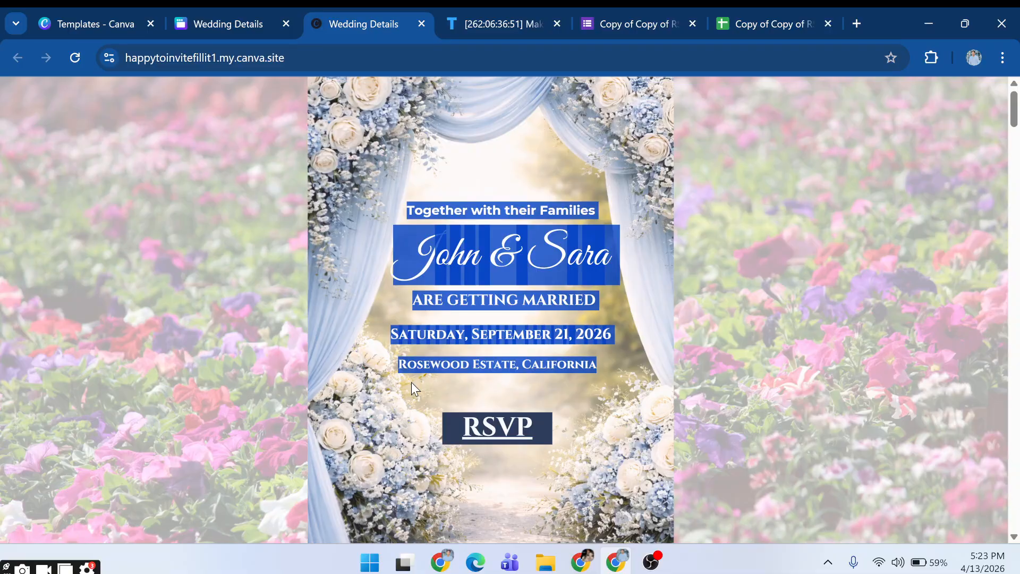
Clear the text selection on the live cover and check how the venue photo and accommodation list load.
{"action": "left_click", "coordinate": [436, 210]}
{"action": "scroll", "coordinate": [452, 254], "scroll_direction": "down", "scroll_amount": 15}
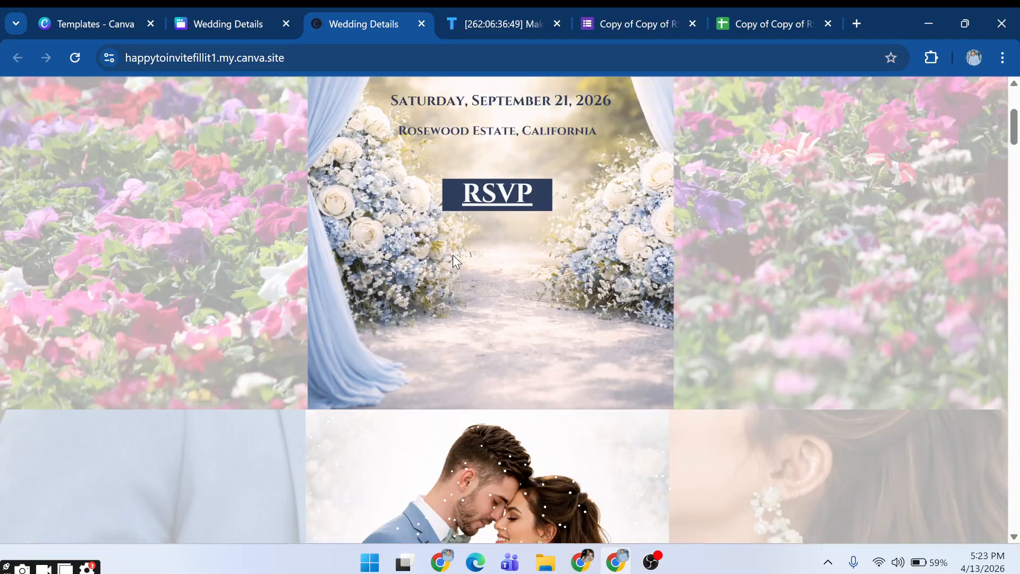
{"action": "scroll", "coordinate": [454, 263], "scroll_direction": "down", "scroll_amount": 20}
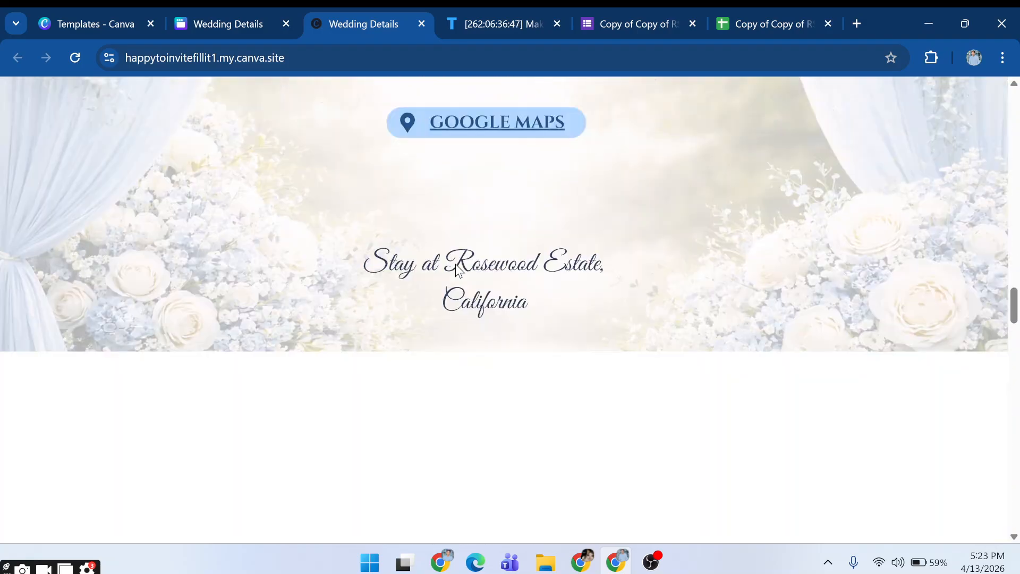
{"action": "scroll", "coordinate": [455, 269], "scroll_direction": "up", "scroll_amount": 3}
{"action": "scroll", "coordinate": [456, 269], "scroll_direction": "up", "scroll_amount": 5}
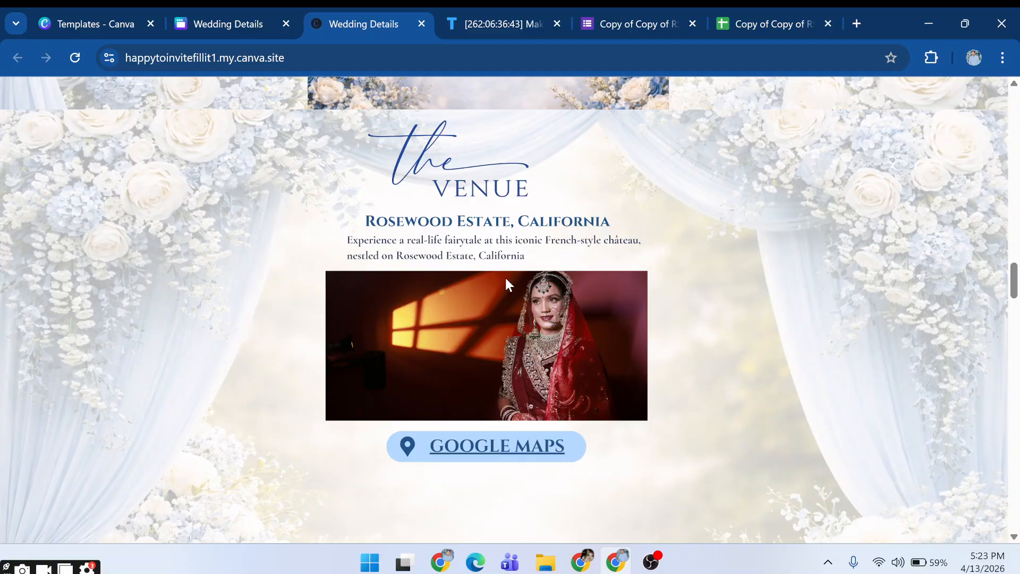
{"action": "scroll", "coordinate": [507, 285], "scroll_direction": "down", "scroll_amount": 1}
{"action": "scroll", "coordinate": [488, 276], "scroll_direction": "down", "scroll_amount": 9}
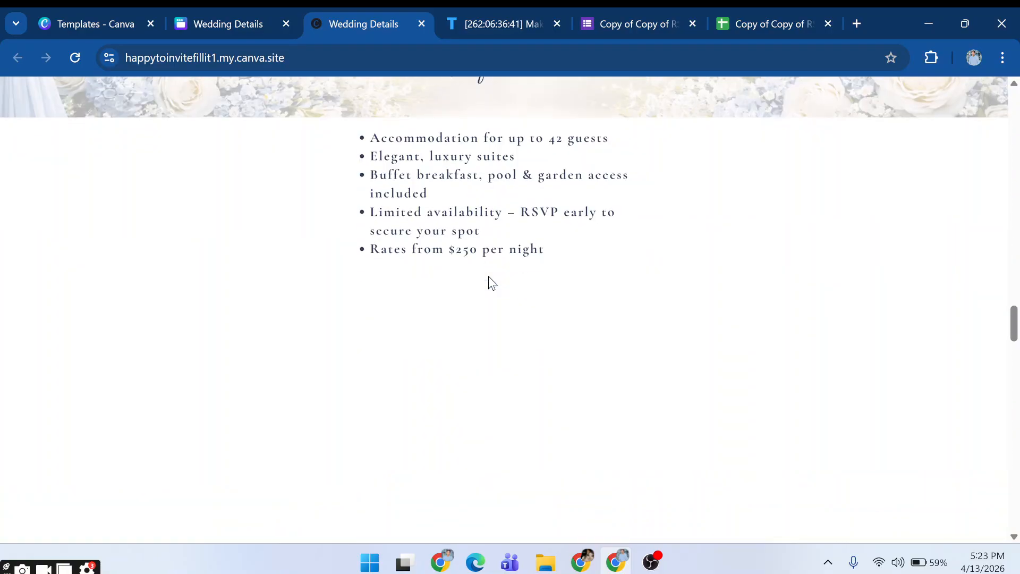
{"action": "scroll", "coordinate": [489, 276], "scroll_direction": "up", "scroll_amount": 20}
{"action": "scroll", "coordinate": [489, 276], "scroll_direction": "up", "scroll_amount": 15}
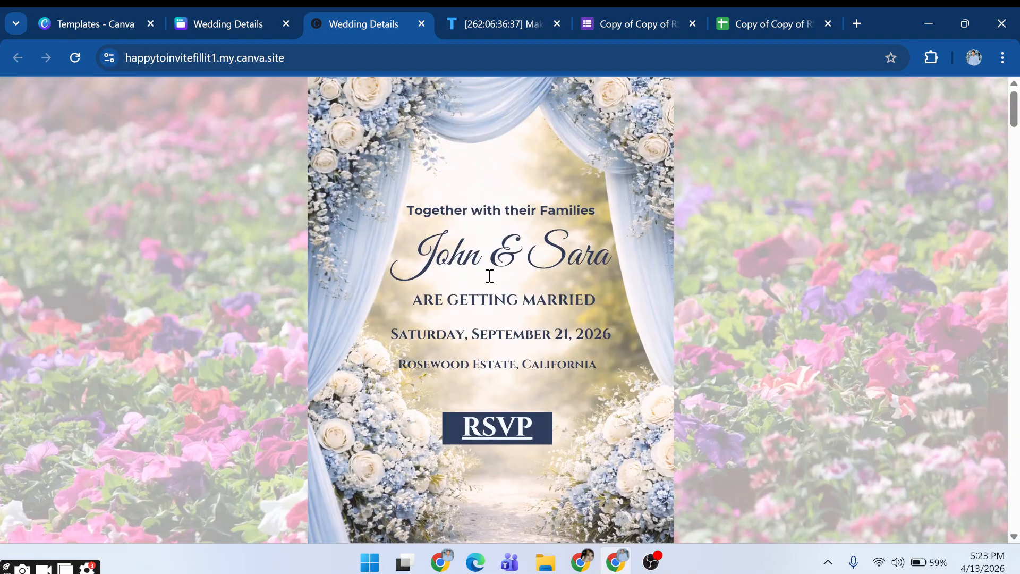
Review the whole published page from the countdown and Our Story through the details, registry and RSVP to the closing contact section.
{"action": "scroll", "coordinate": [489, 276], "scroll_direction": "down", "scroll_amount": 15}
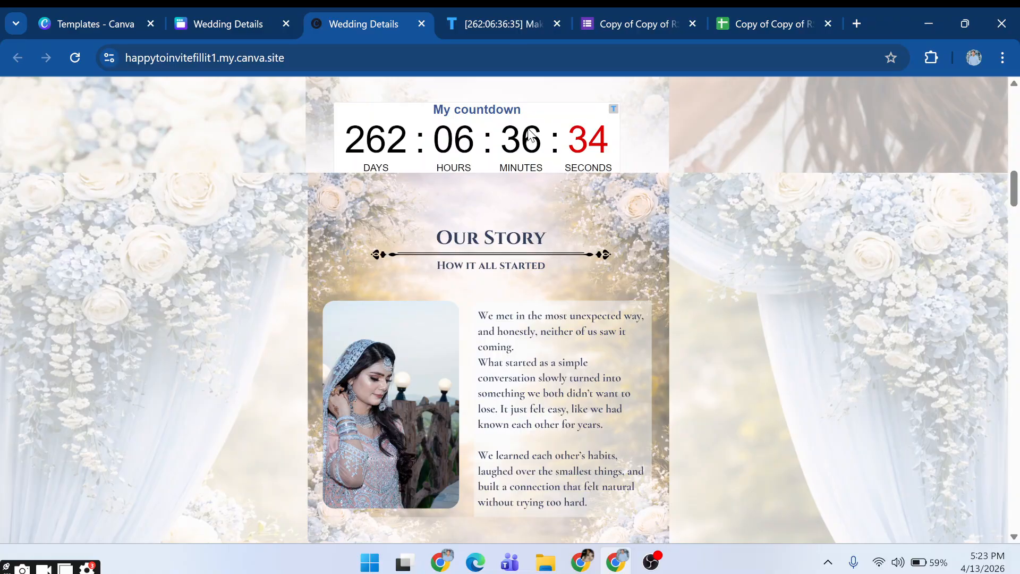
{"action": "scroll", "coordinate": [456, 272], "scroll_direction": "down", "scroll_amount": 12}
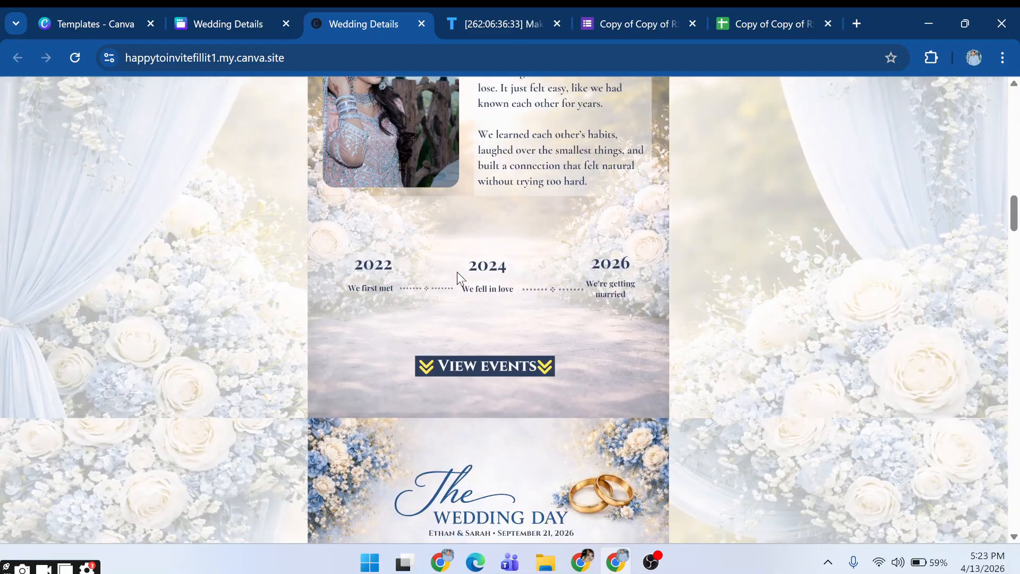
{"action": "scroll", "coordinate": [457, 272], "scroll_direction": "down", "scroll_amount": 14}
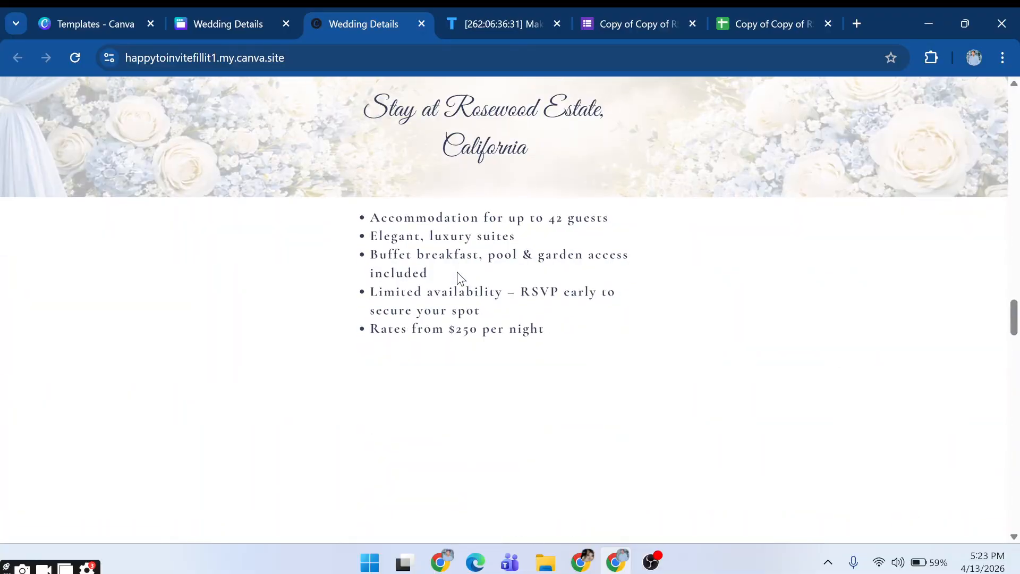
{"action": "scroll", "coordinate": [455, 278], "scroll_direction": "up", "scroll_amount": 6}
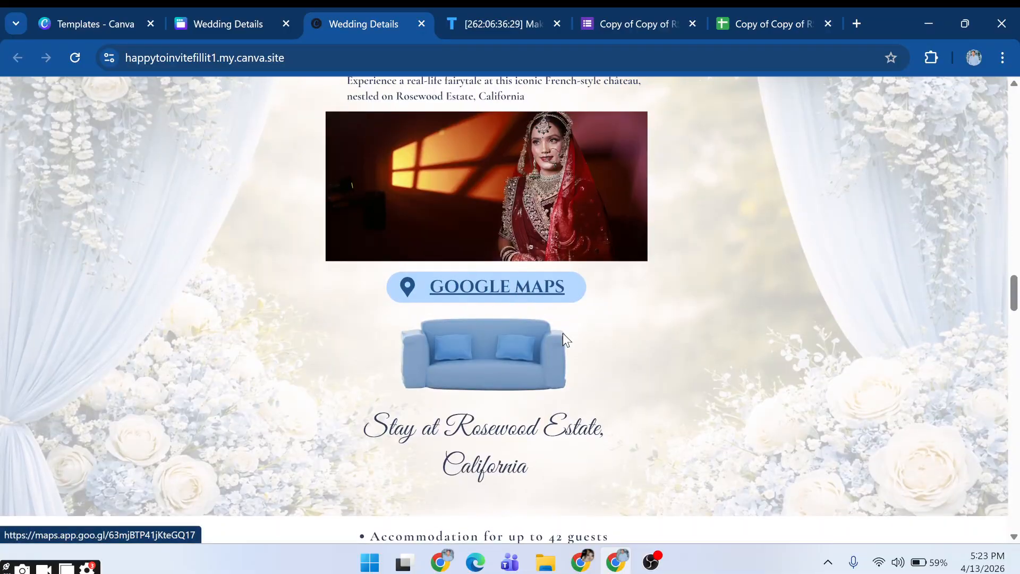
{"action": "scroll", "coordinate": [513, 318], "scroll_direction": "down", "scroll_amount": 7}
{"action": "scroll", "coordinate": [497, 337], "scroll_direction": "down", "scroll_amount": 10}
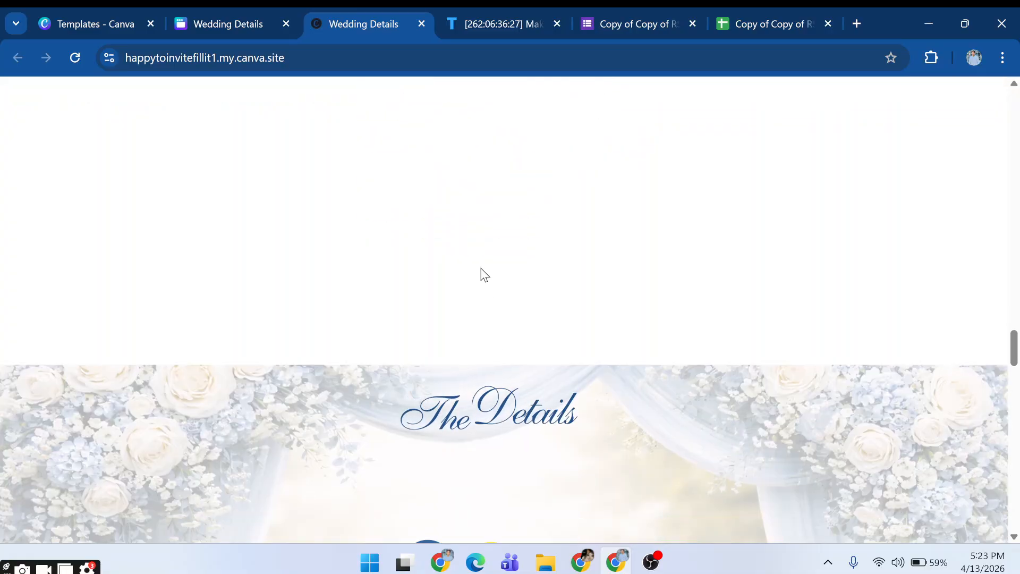
{"action": "scroll", "coordinate": [475, 273], "scroll_direction": "down", "scroll_amount": 4}
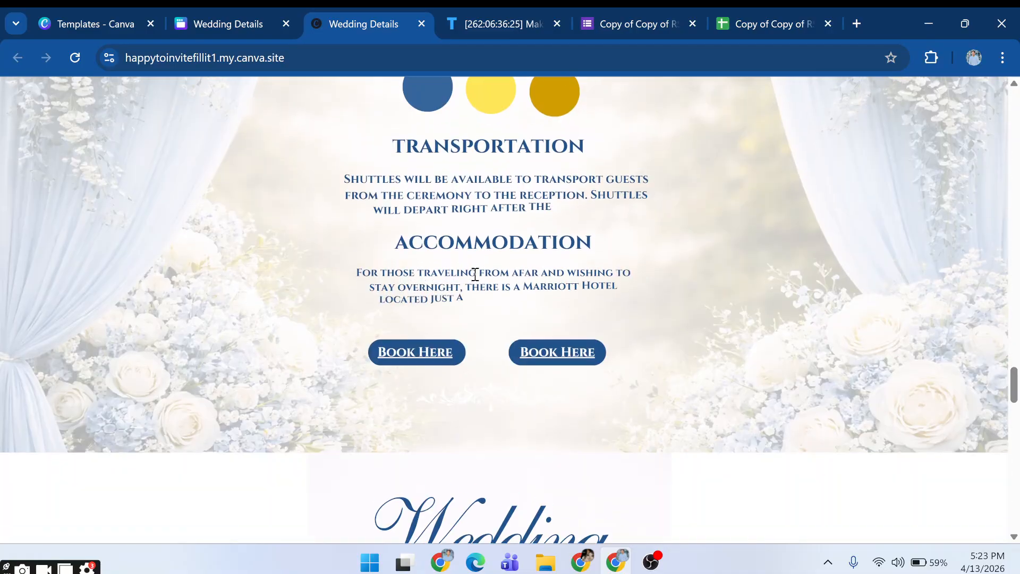
{"action": "scroll", "coordinate": [475, 274], "scroll_direction": "down", "scroll_amount": 5}
{"action": "scroll", "coordinate": [478, 287], "scroll_direction": "down", "scroll_amount": 9}
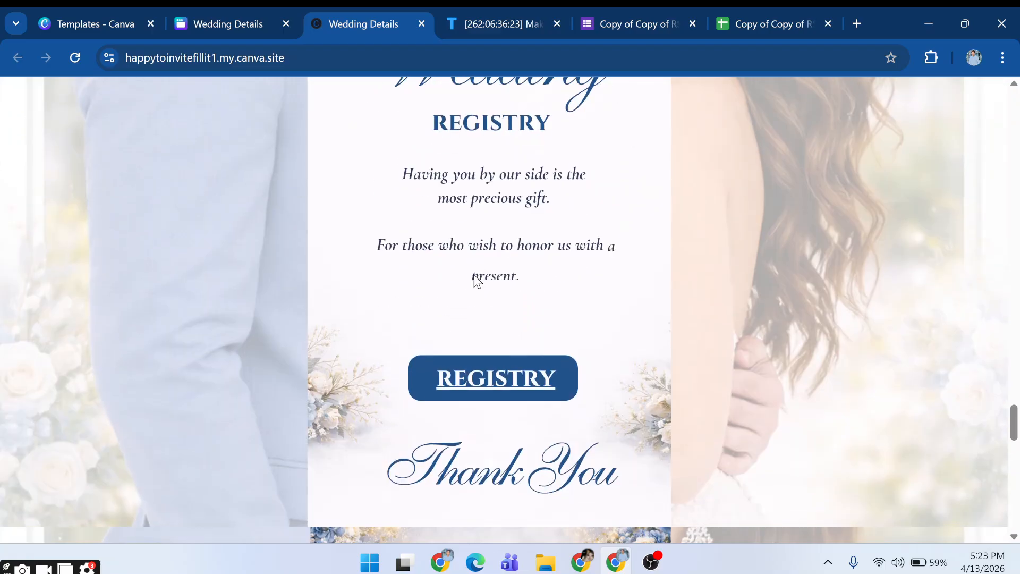
{"action": "scroll", "coordinate": [485, 315], "scroll_direction": "down", "scroll_amount": 12}
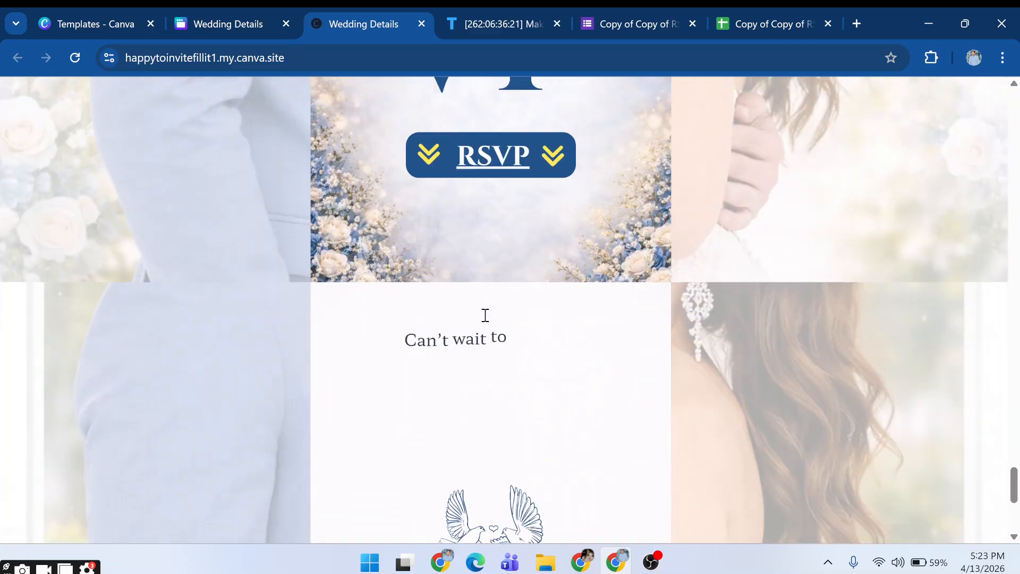
{"action": "scroll", "coordinate": [484, 317], "scroll_direction": "up", "scroll_amount": 15}
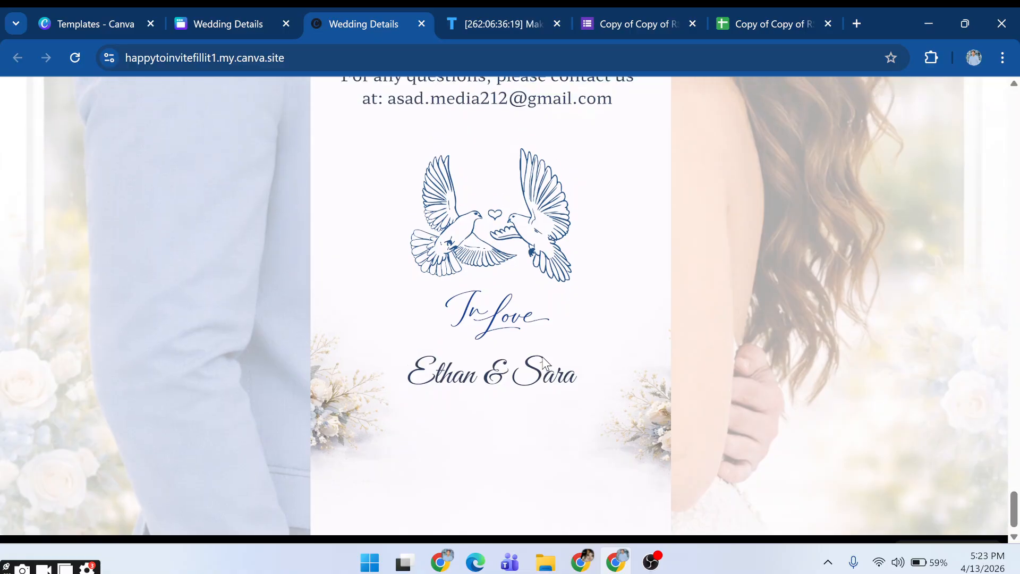
{"action": "scroll", "coordinate": [591, 333], "scroll_direction": "down", "scroll_amount": 10}
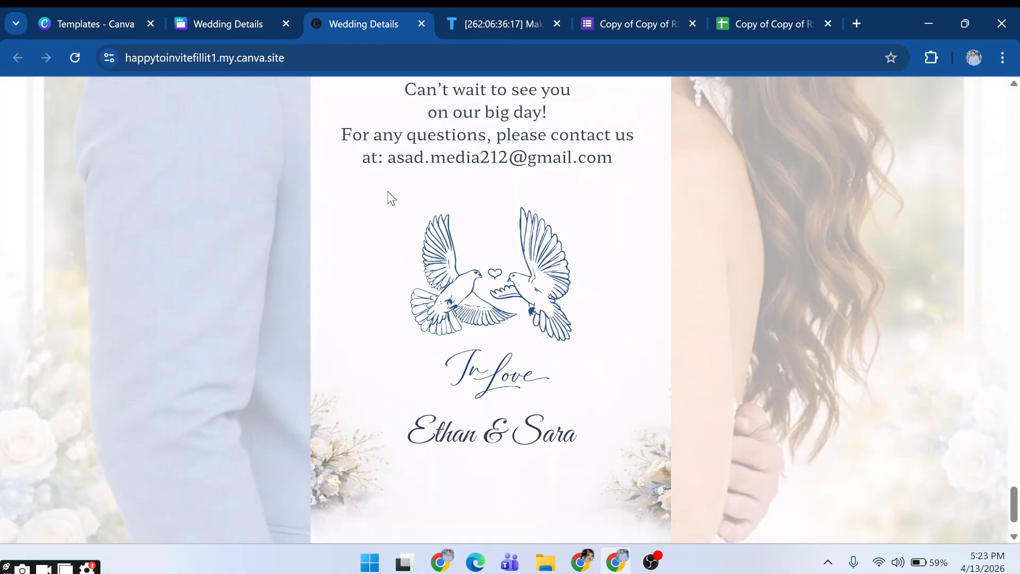